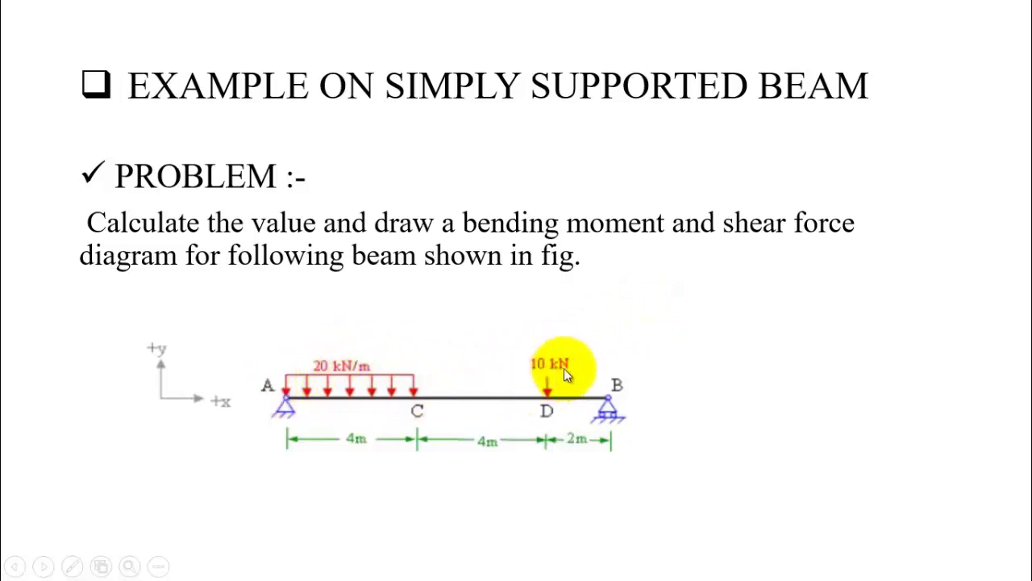
Step: Switch the slideshow pointer to the pen and underline both lines of the problem statement
right_click(660, 285)
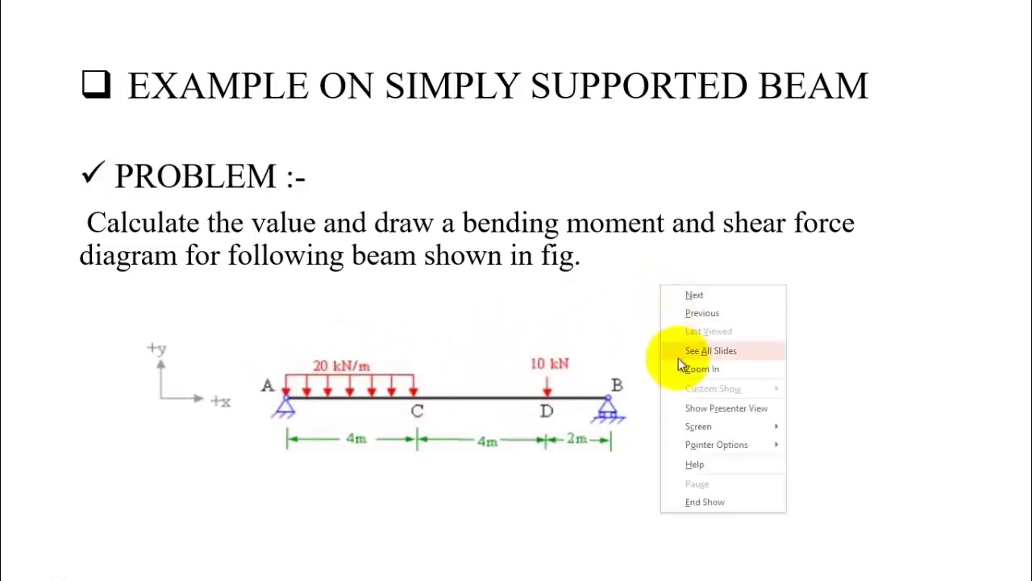
mouse_move(716, 444)
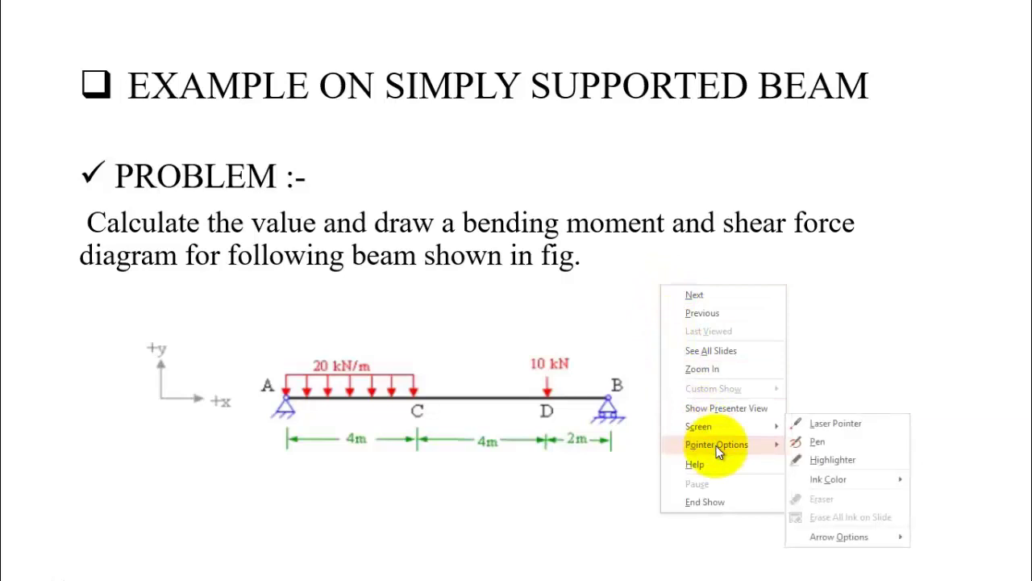
left_click(817, 444)
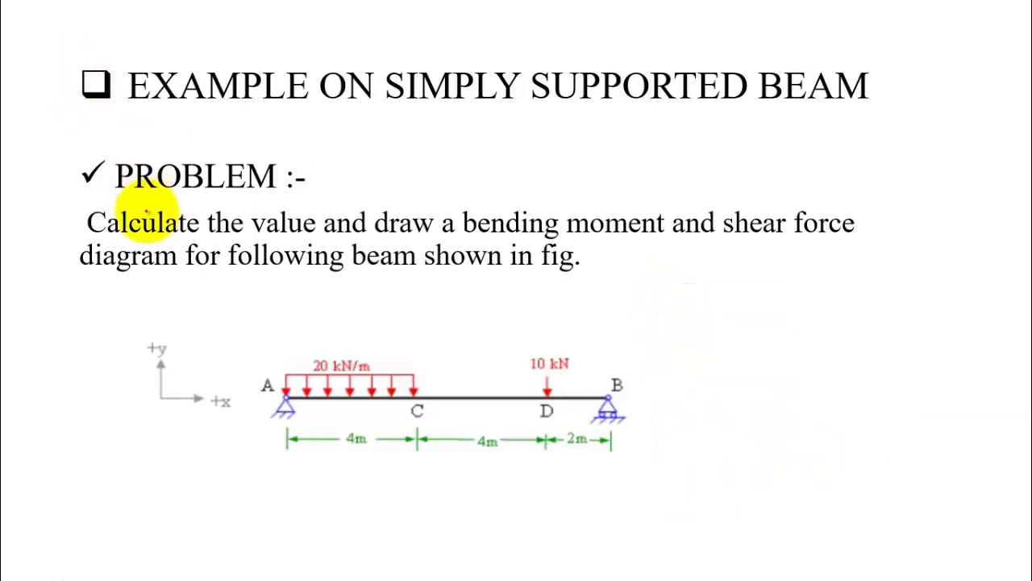
left_click_drag(82, 235, 889, 250)
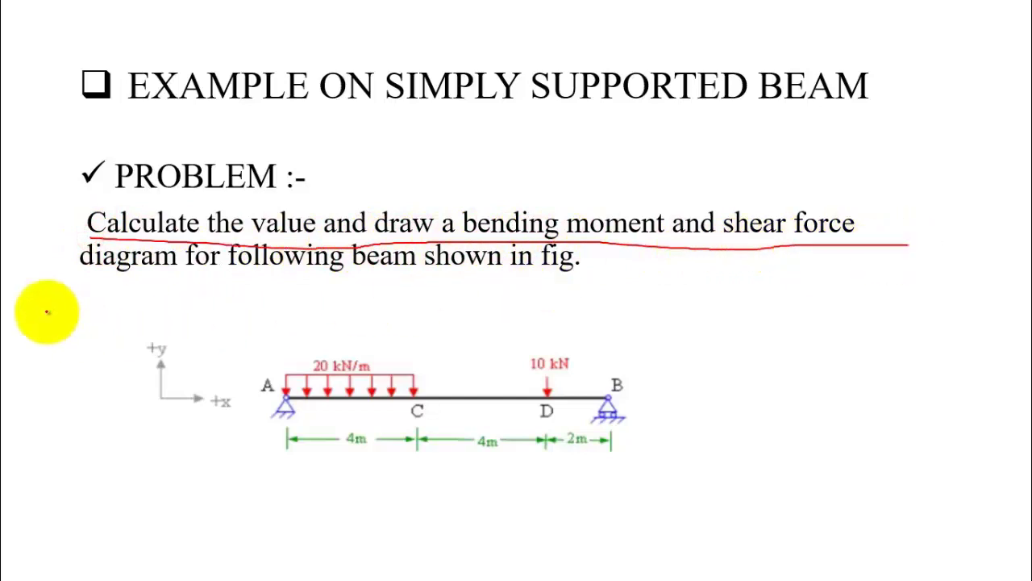
left_click_drag(63, 279, 628, 252)
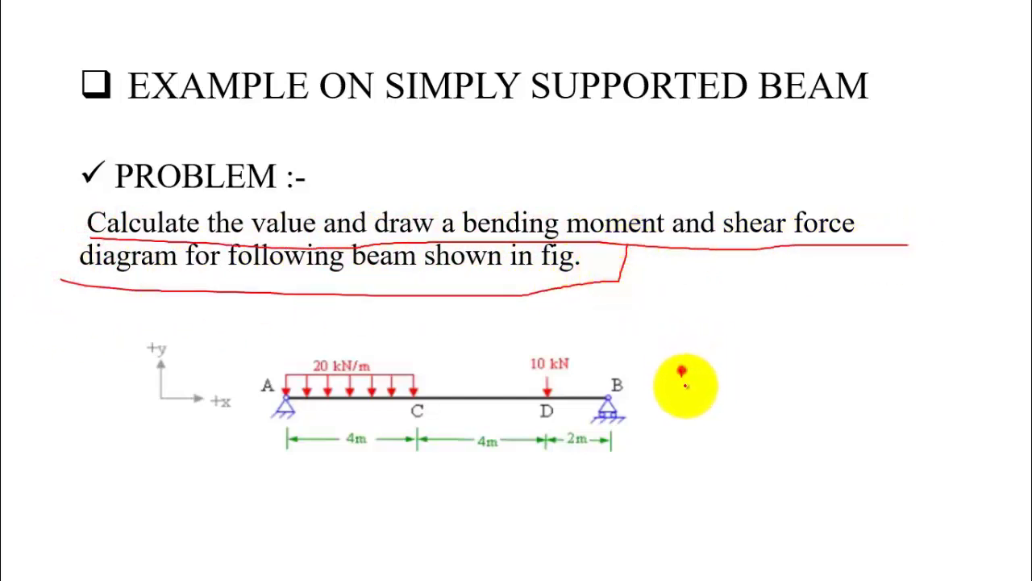
Step: Tick the beam figure beside the beam and left of point A, then go to the SOLUTION slide
left_click_drag(682, 371, 789, 325)
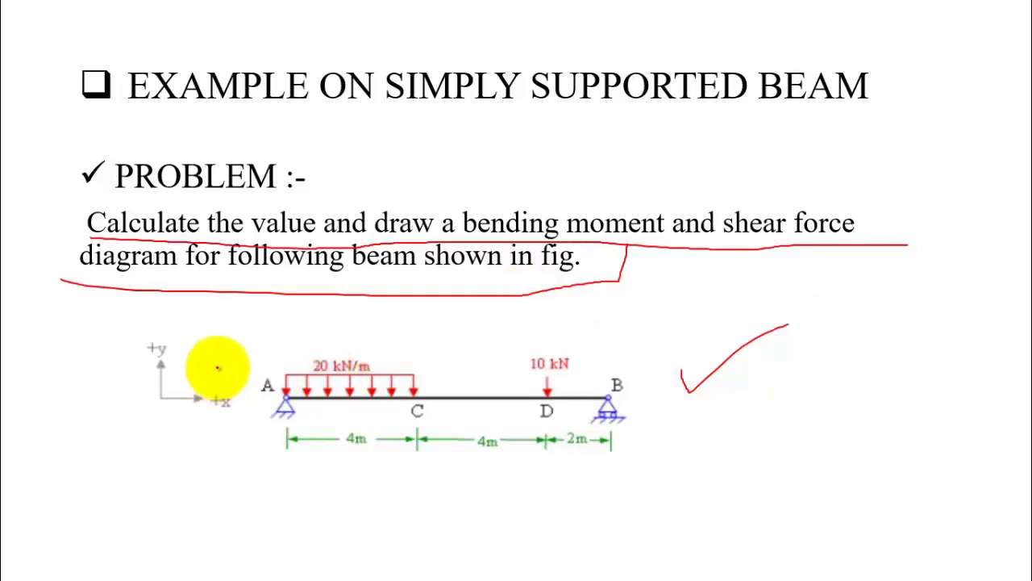
left_click_drag(227, 357, 275, 343)
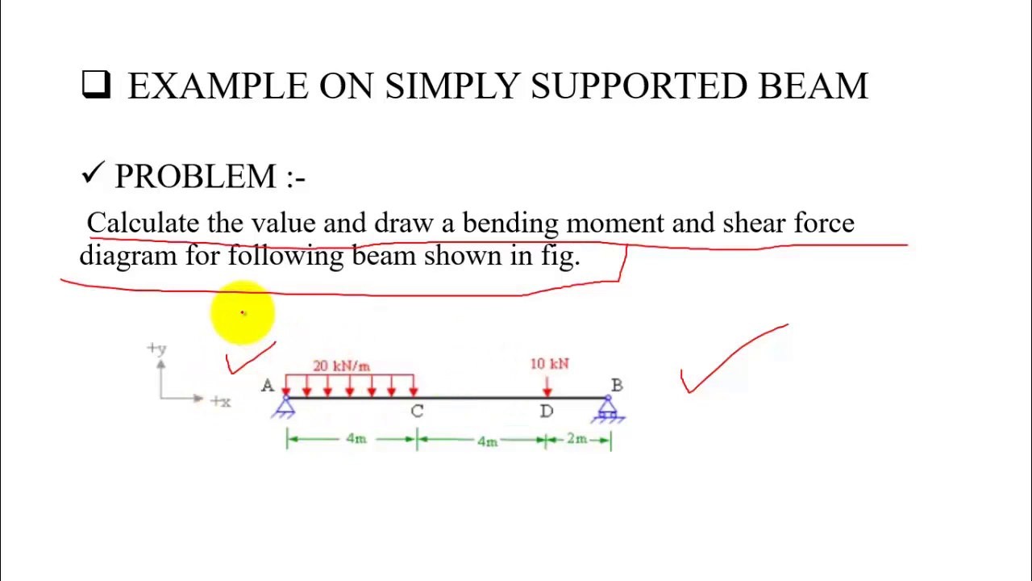
key("Right")
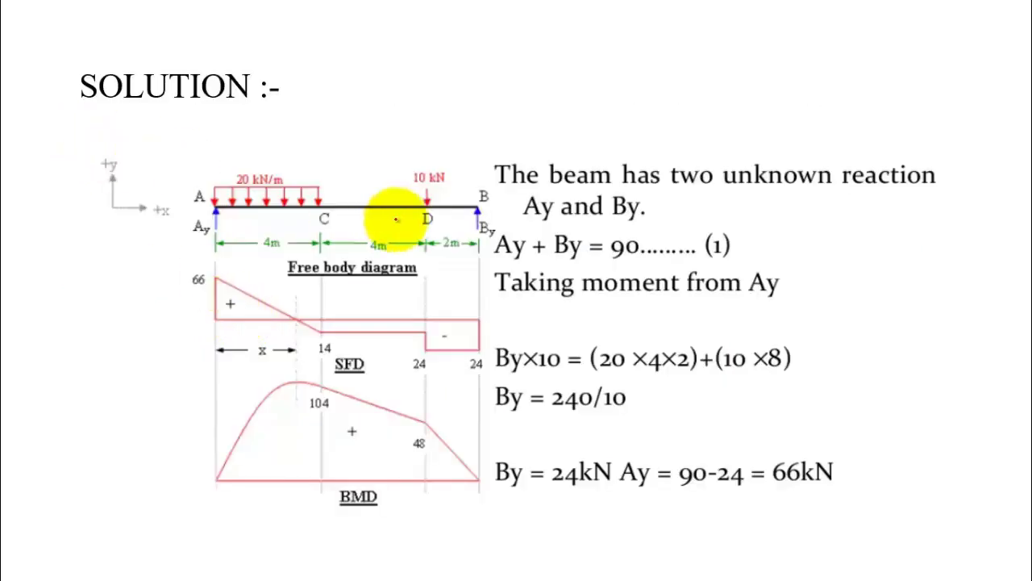
Step: Circle reactions Ay and By and underline the equation Ay + By = 90
left_click_drag(530, 229, 556, 230)
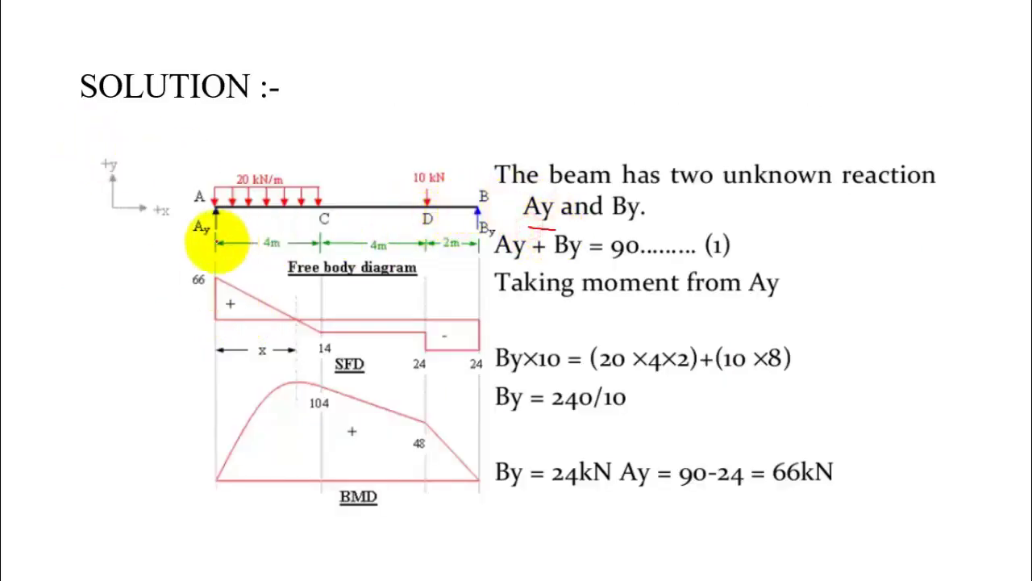
mouse_move(242, 228)
left_mouse_down()
mouse_move(166, 229)
mouse_move(159, 242)
left_mouse_up()
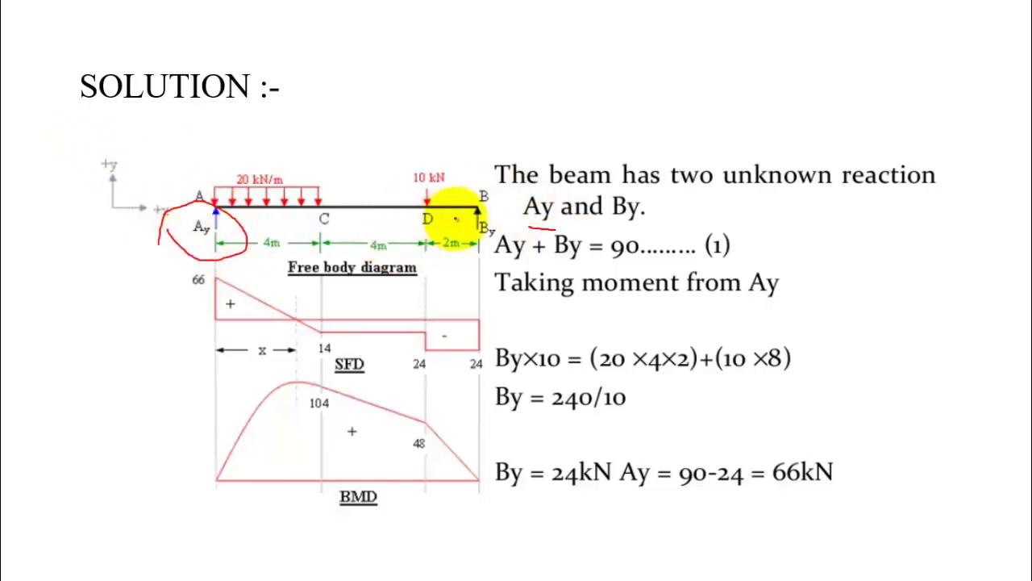
mouse_move(478, 207)
left_mouse_down()
mouse_move(484, 246)
mouse_move(485, 211)
left_mouse_up()
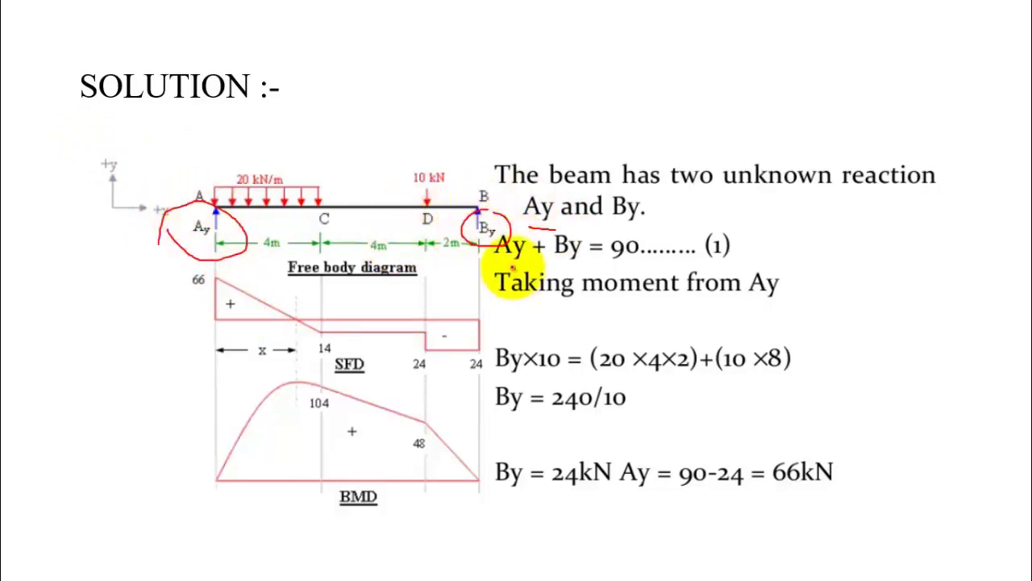
left_click_drag(508, 271, 622, 264)
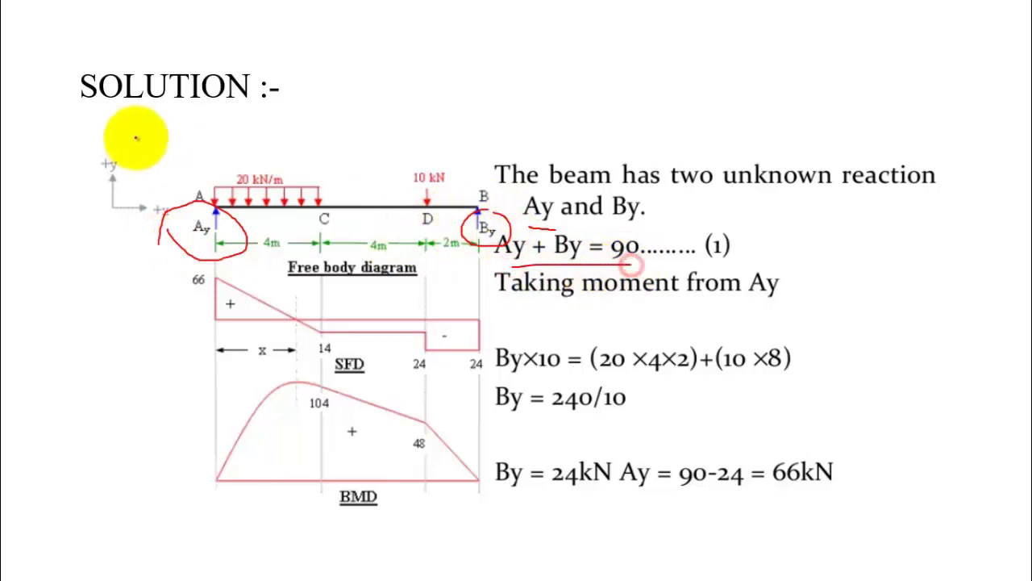
Step: Mark the 20 kN/m load and first 4m span, circle 90, underline 'Taking moment from Ay'
left_click_drag(234, 171, 292, 170)
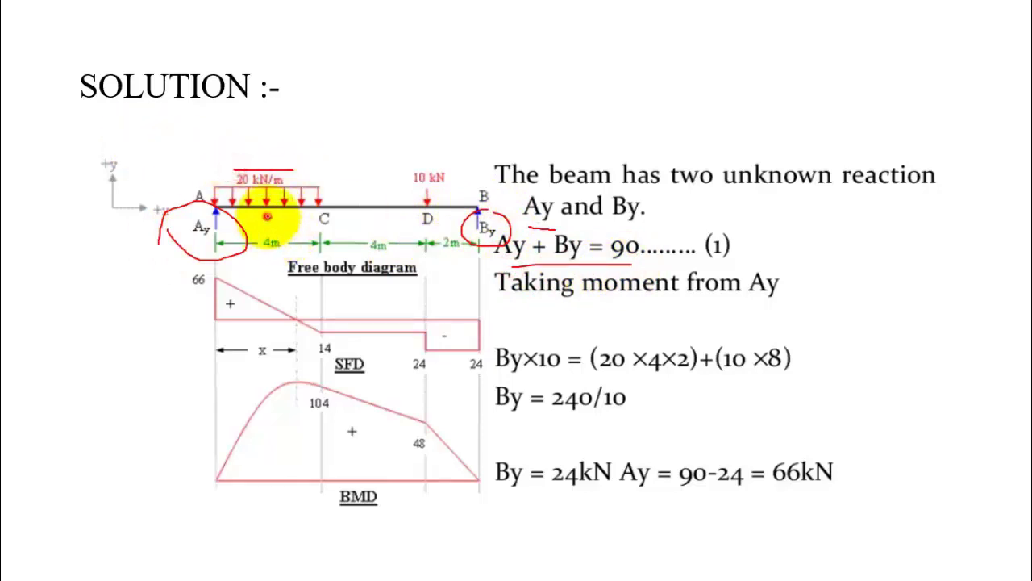
left_click_drag(267, 216, 279, 219)
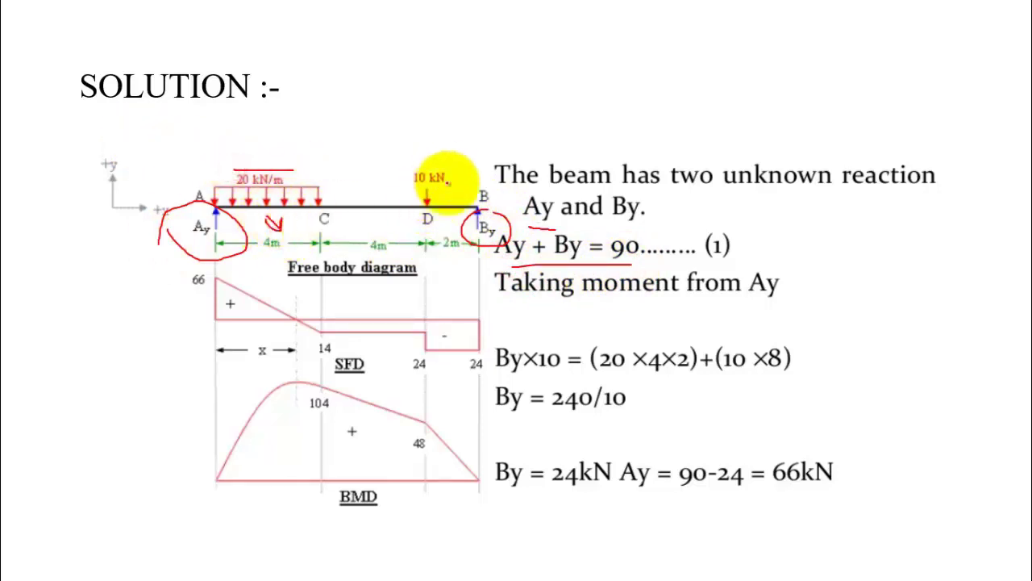
mouse_move(635, 239)
left_mouse_down()
mouse_move(667, 257)
mouse_move(634, 223)
mouse_move(651, 249)
left_mouse_up()
mouse_move(502, 307)
left_mouse_down()
mouse_move(806, 316)
mouse_move(818, 272)
mouse_move(732, 276)
mouse_move(748, 311)
left_mouse_up()
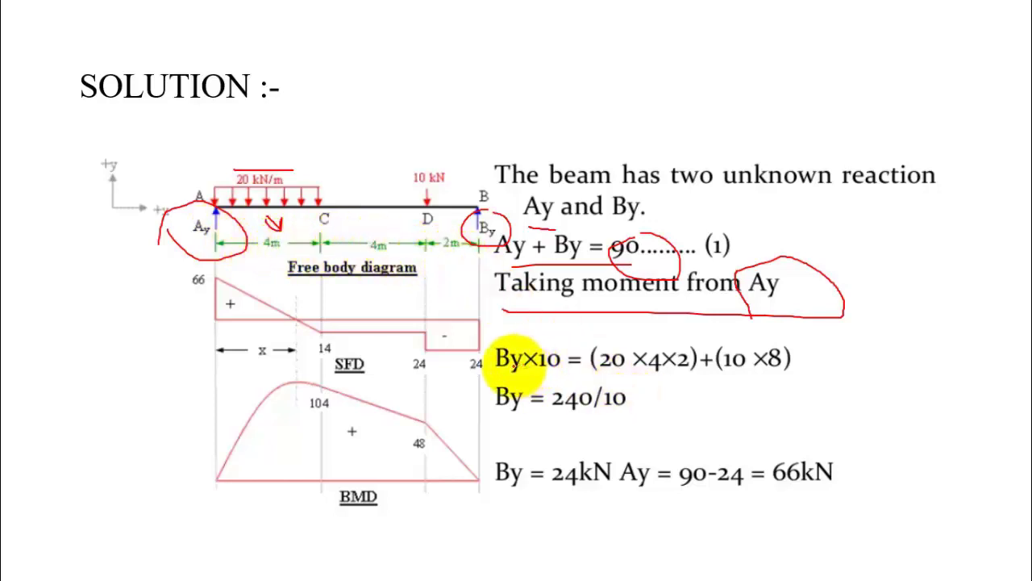
Step: Underline the By×10 and 20×4×2 terms, and mark the 20 kN/m load, 10 kN load and 4m spans
left_click_drag(496, 376, 574, 373)
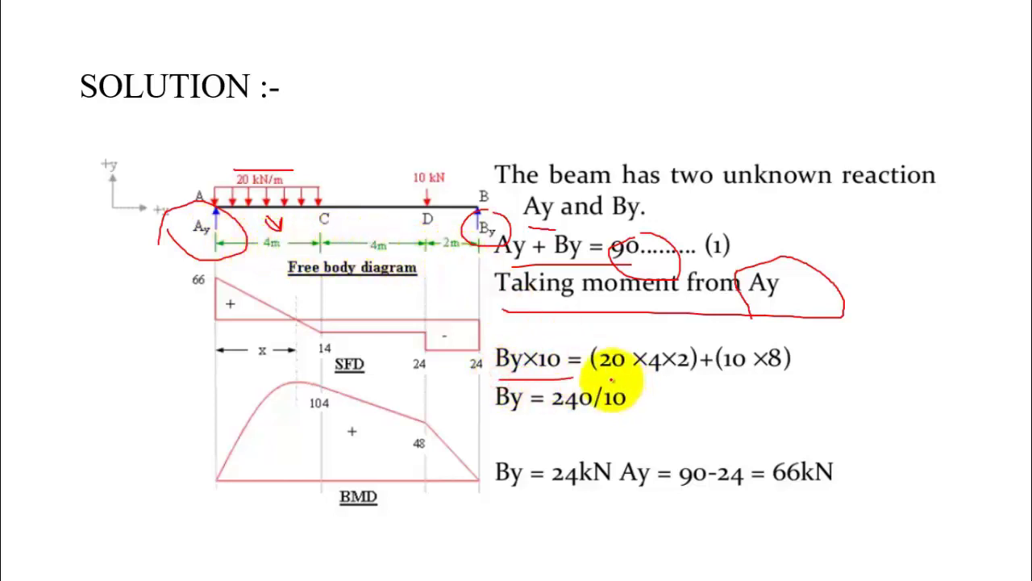
left_click_drag(244, 153, 332, 131)
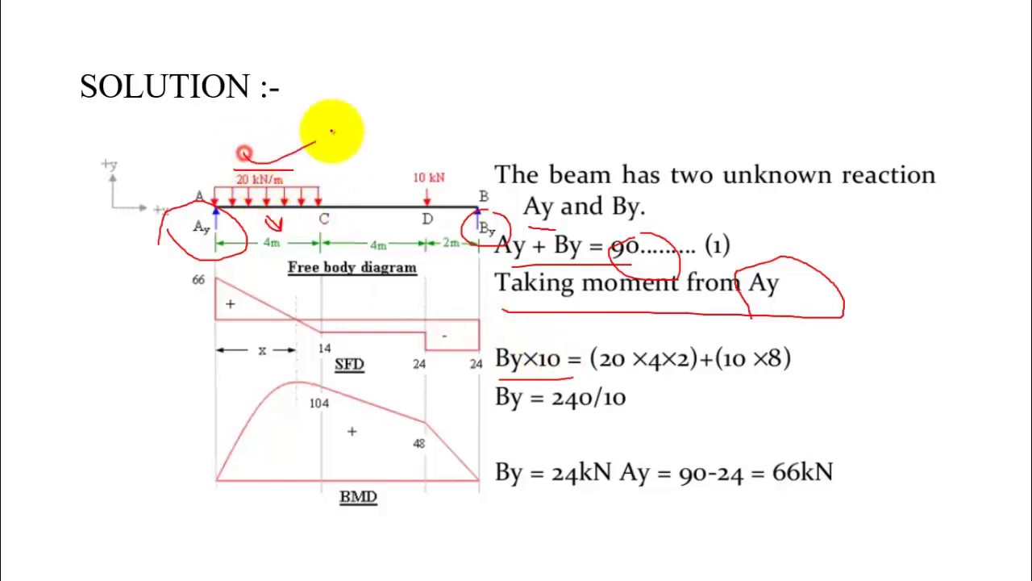
left_click_drag(205, 168, 334, 166)
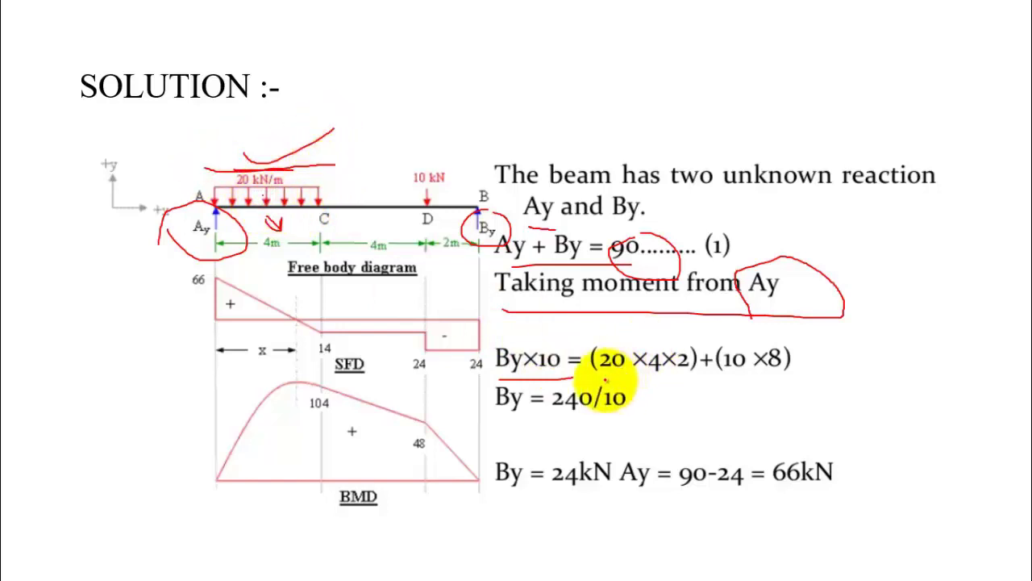
left_click_drag(606, 379, 687, 377)
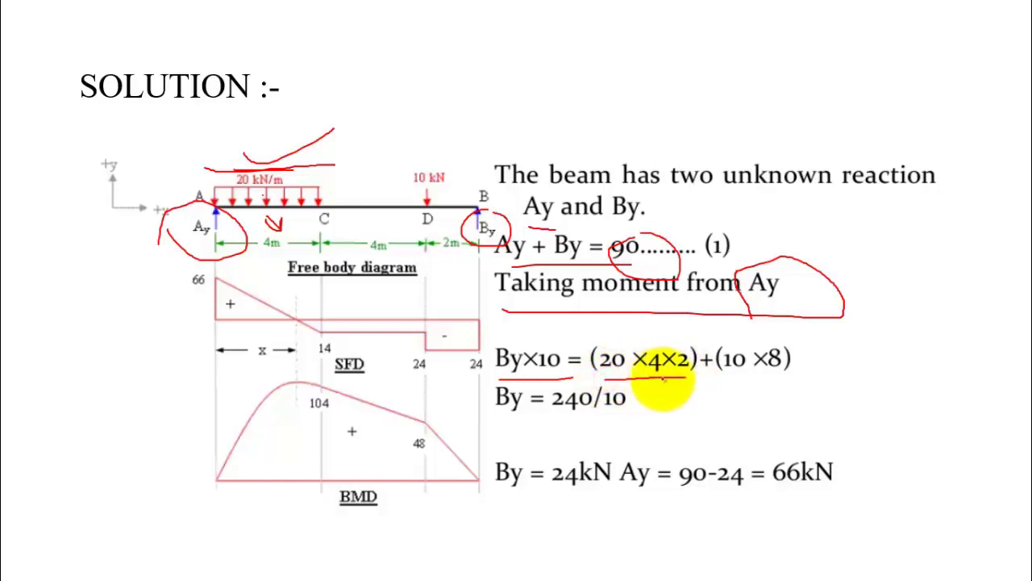
mouse_move(405, 184)
left_mouse_down()
mouse_move(433, 148)
mouse_move(426, 199)
left_mouse_up()
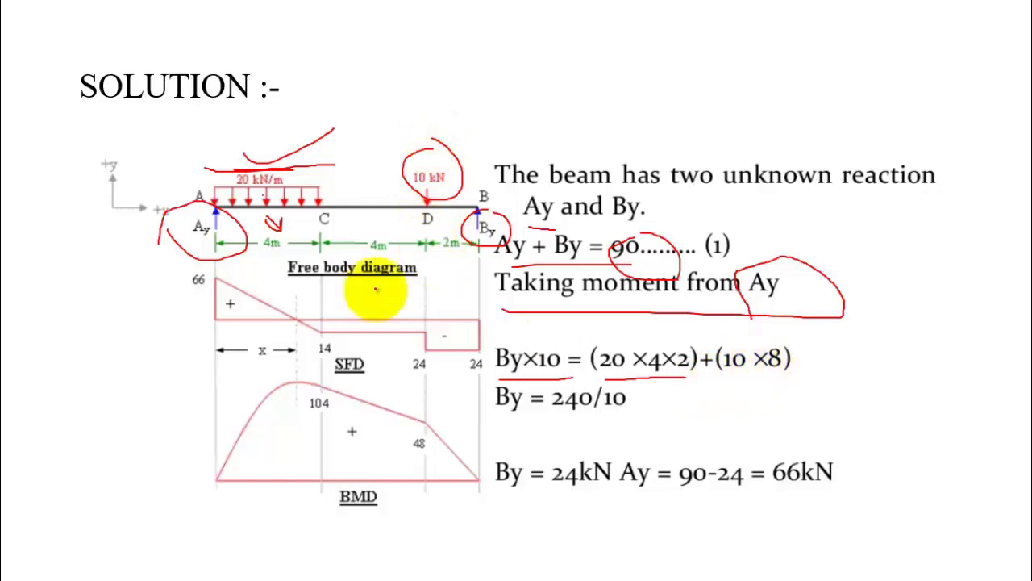
left_click_drag(423, 254, 252, 254)
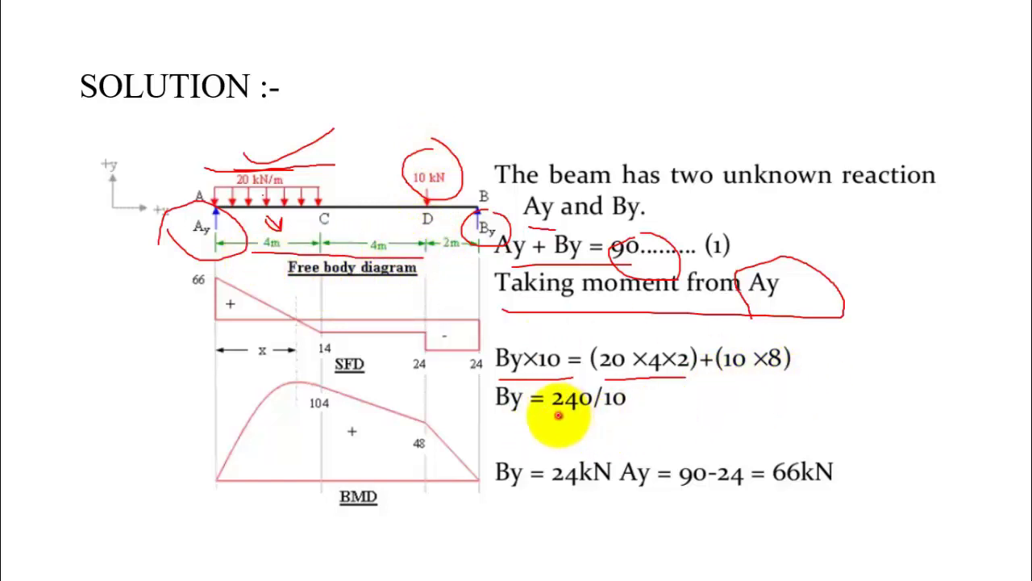
Step: Circle By = 24kN and the SFD's 66 and 24, then circle 'S.F Calculation' on the next slide
left_click_drag(558, 415, 642, 416)
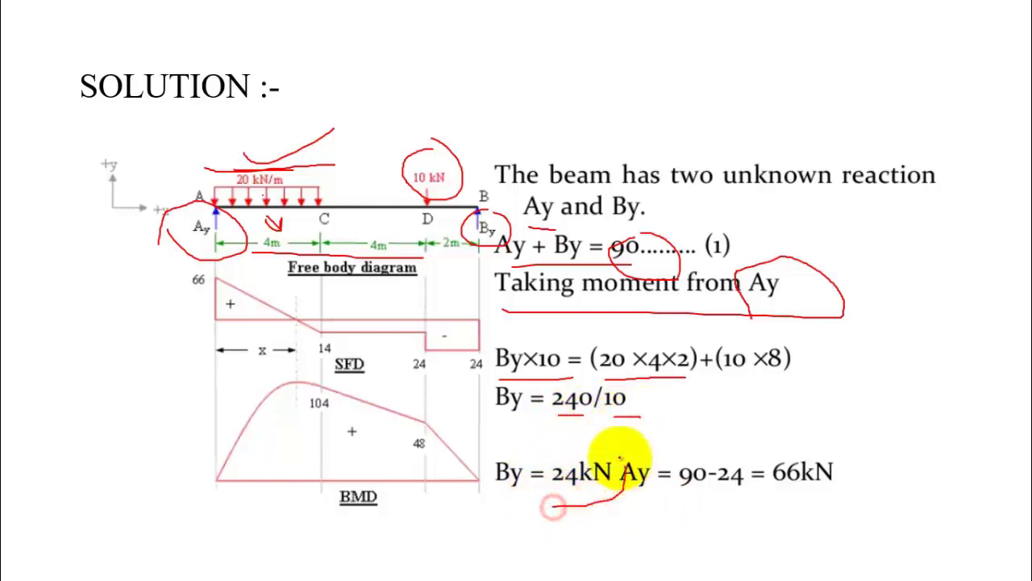
left_click_drag(588, 484, 494, 484)
left_click_drag(452, 176, 524, 117)
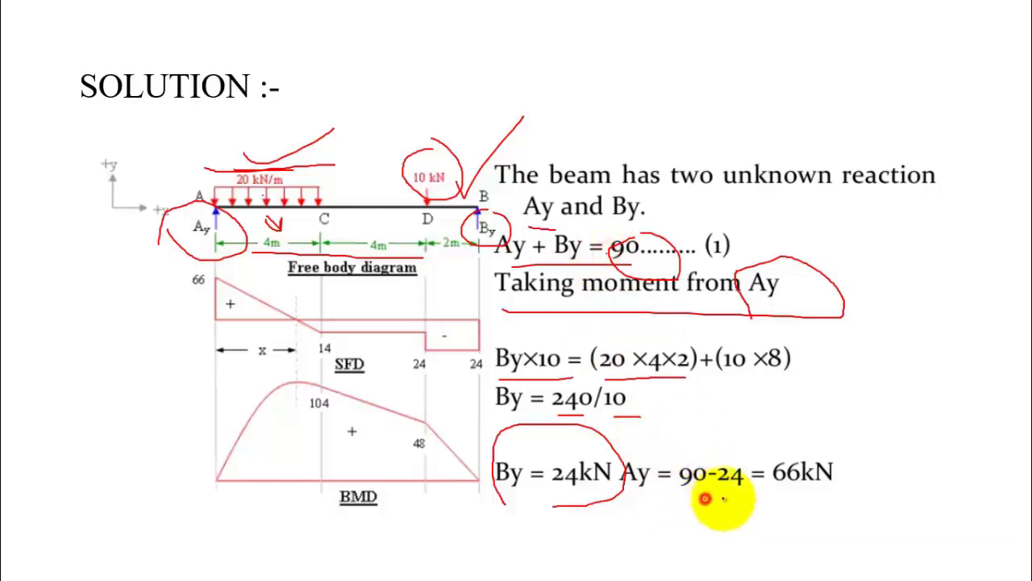
left_click_drag(687, 502, 787, 500)
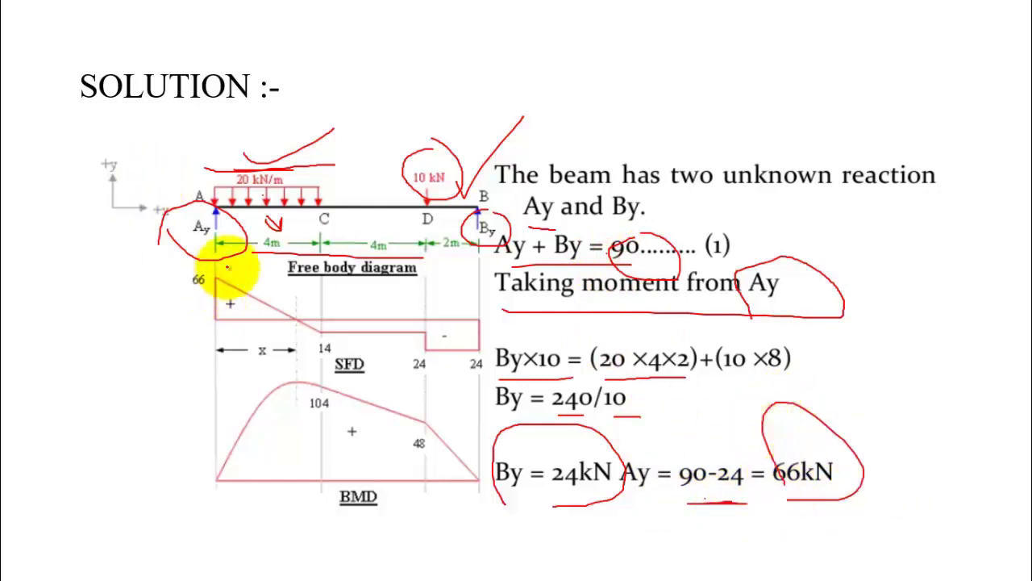
left_click_drag(246, 270, 231, 297)
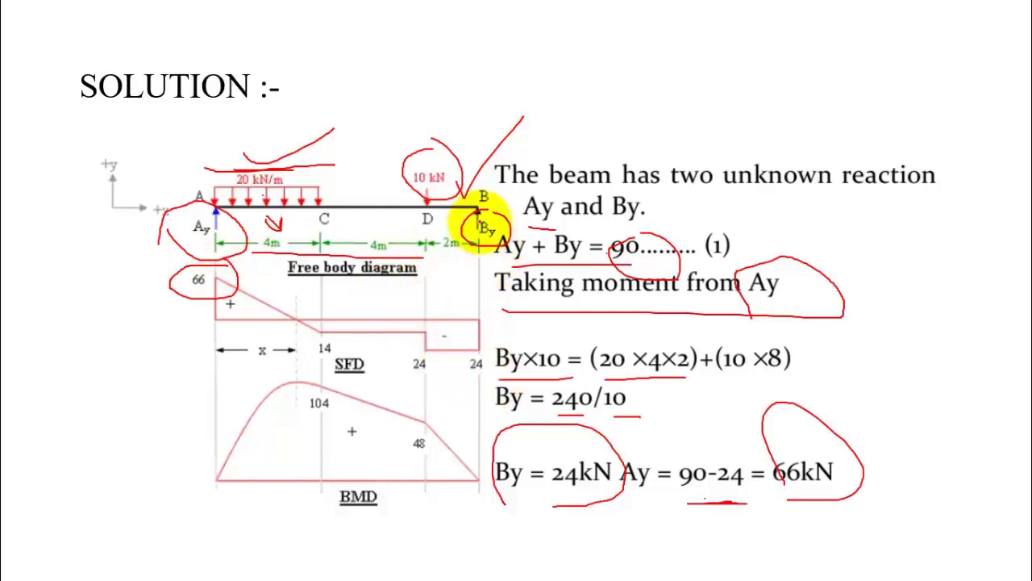
left_click_drag(484, 342, 461, 368)
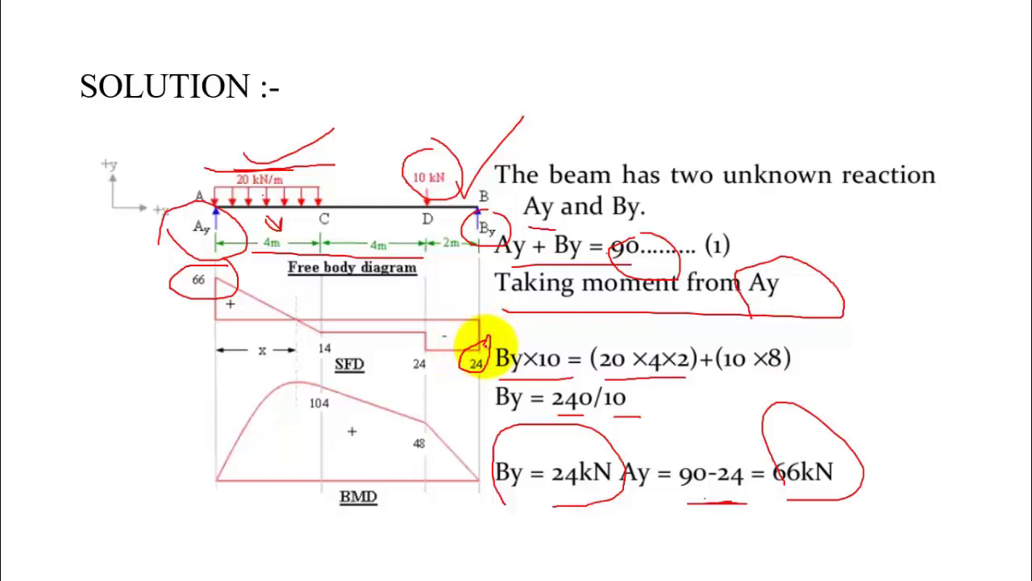
key("Right")
mouse_move(145, 145)
left_mouse_down()
mouse_move(233, 71)
mouse_move(110, 96)
mouse_move(105, 133)
left_mouse_up()
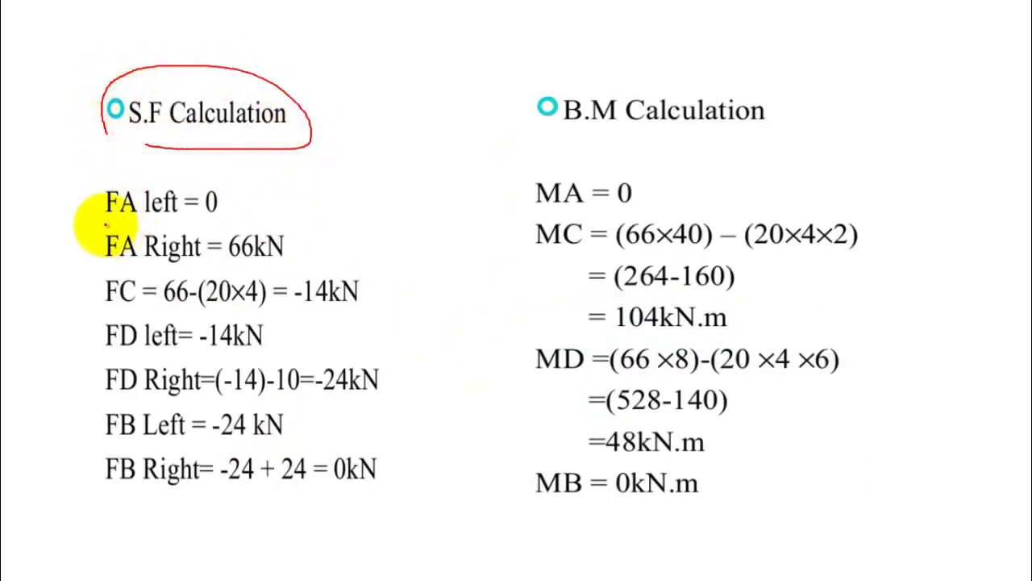
Step: Circle FA left = 0 and mark FA Right = 66kN, checking against the solution slide
mouse_move(110, 228)
left_mouse_down()
mouse_move(203, 229)
mouse_move(154, 161)
mouse_move(76, 204)
mouse_move(110, 226)
left_mouse_up()
mouse_move(102, 266)
left_mouse_down()
mouse_move(283, 260)
mouse_move(310, 230)
mouse_move(262, 194)
mouse_move(80, 222)
mouse_move(87, 261)
left_mouse_up()
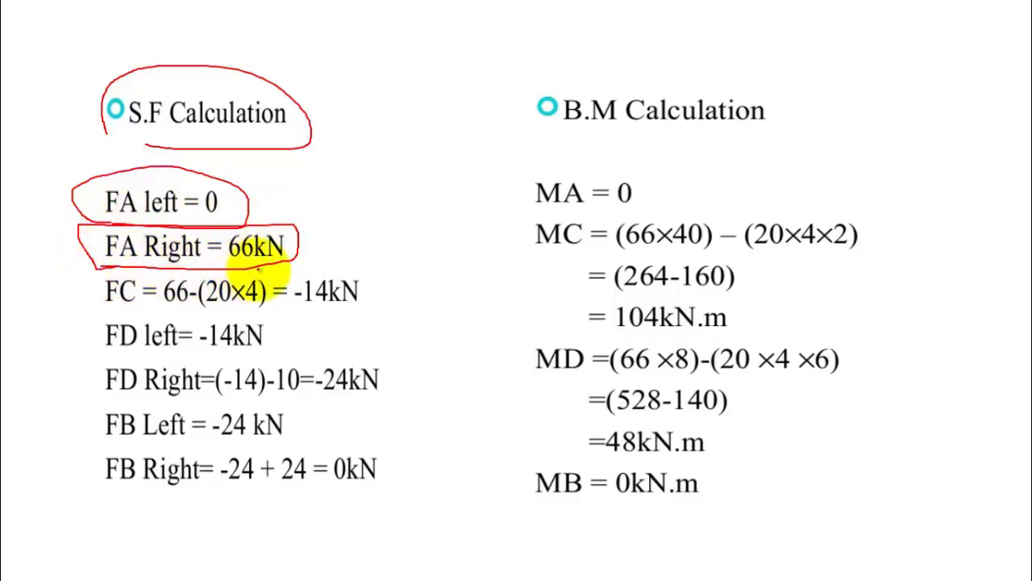
key("Left")
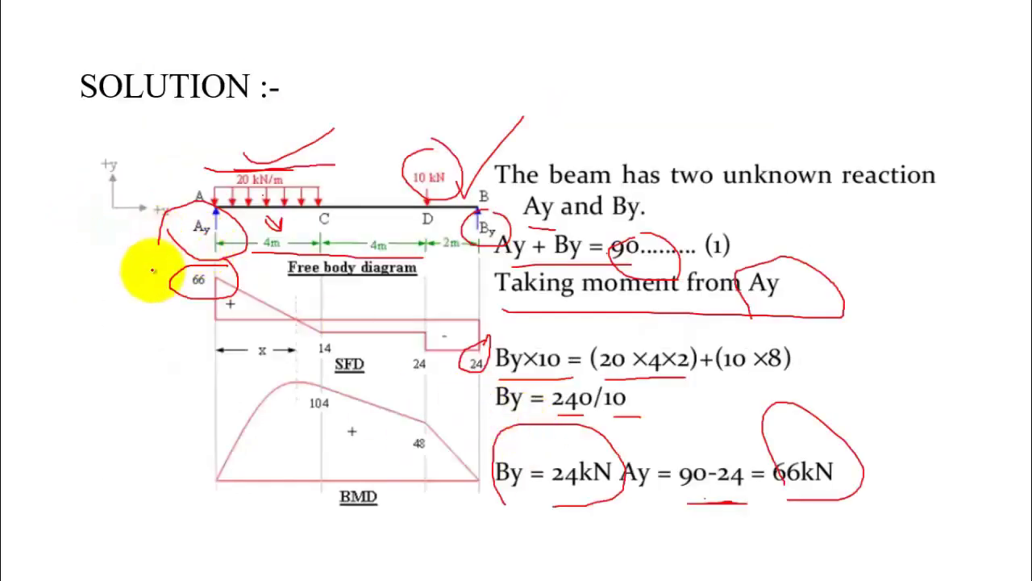
key("Right")
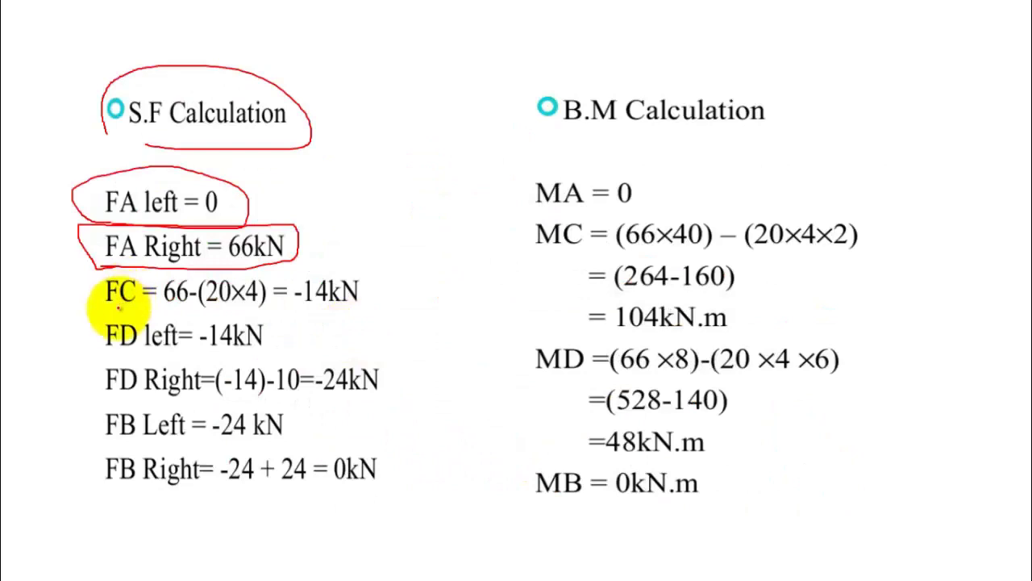
Step: Underline the FC = 66-(20×4) = -14kN line, comparing it with the SFD on the solution slide
left_click_drag(103, 307, 198, 308)
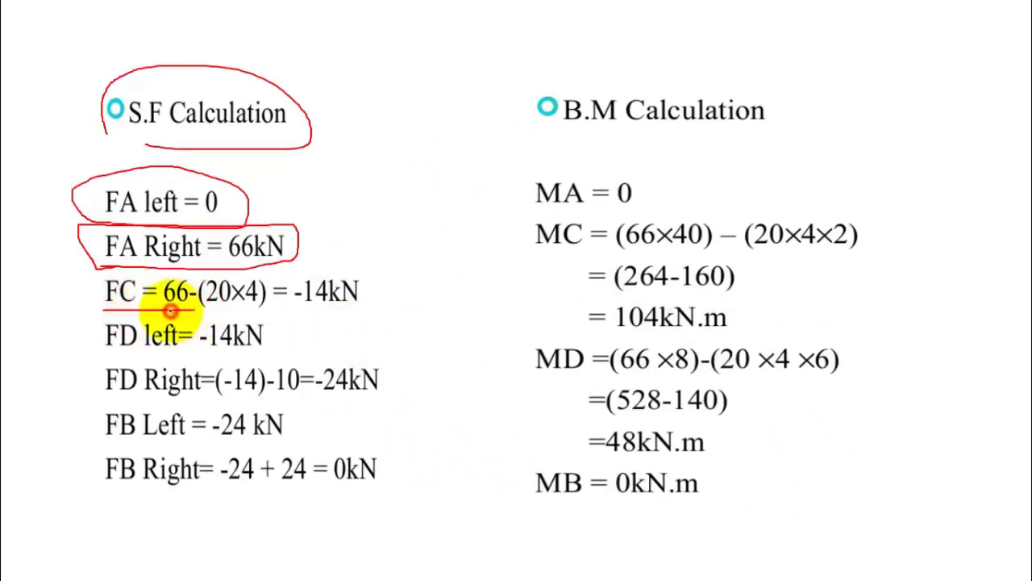
key("Left")
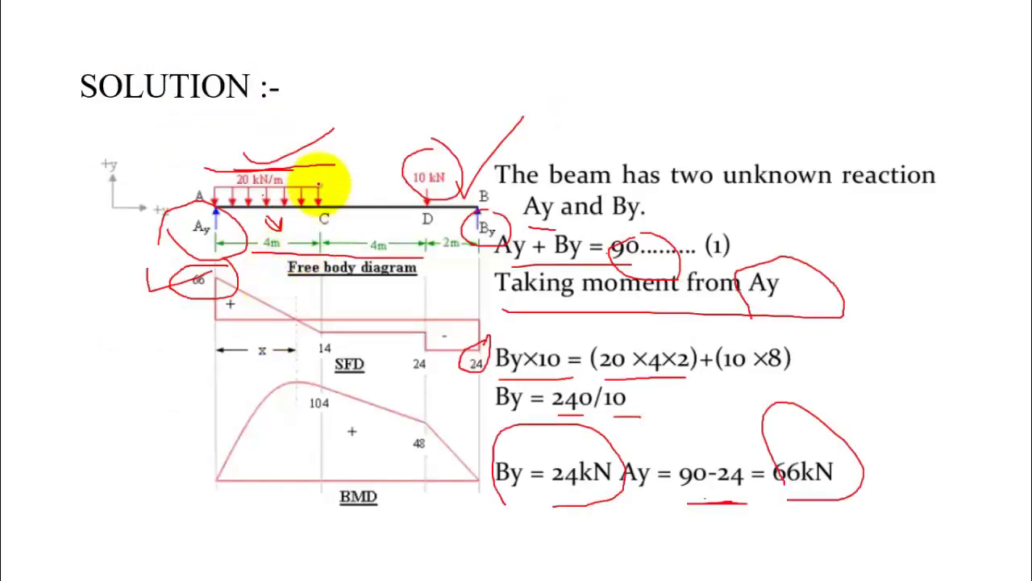
key("Right")
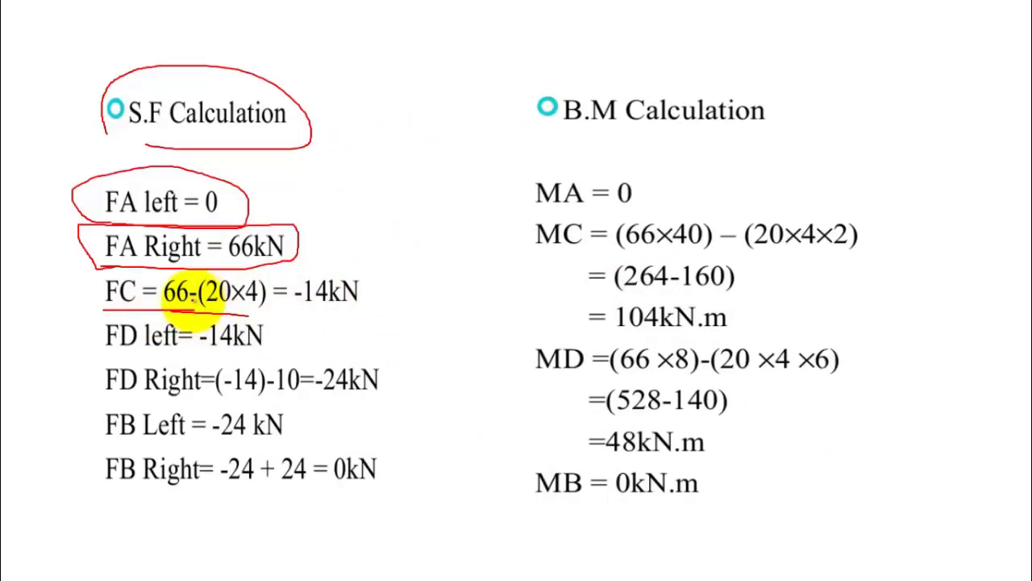
key("Left")
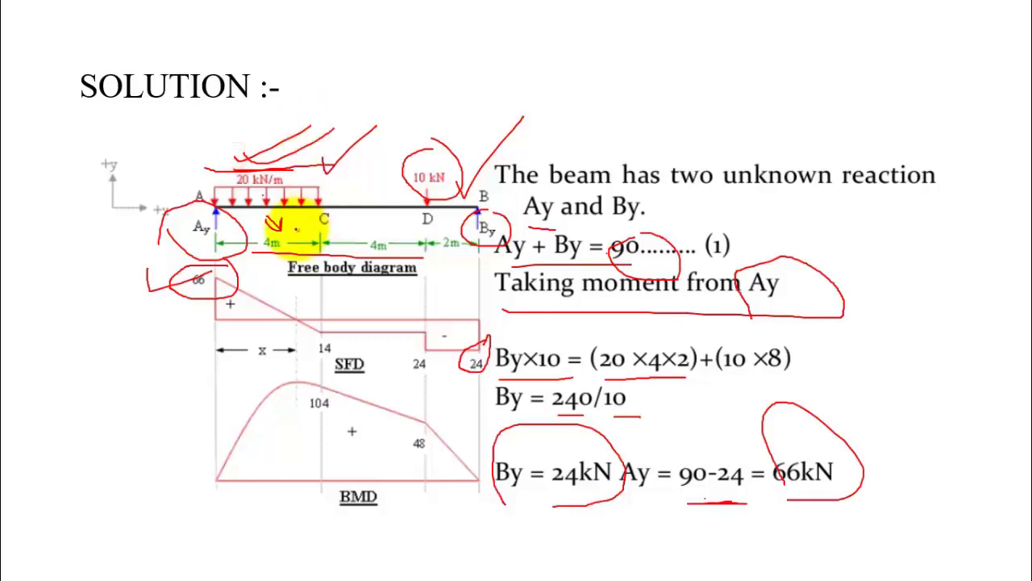
left_click(296, 230)
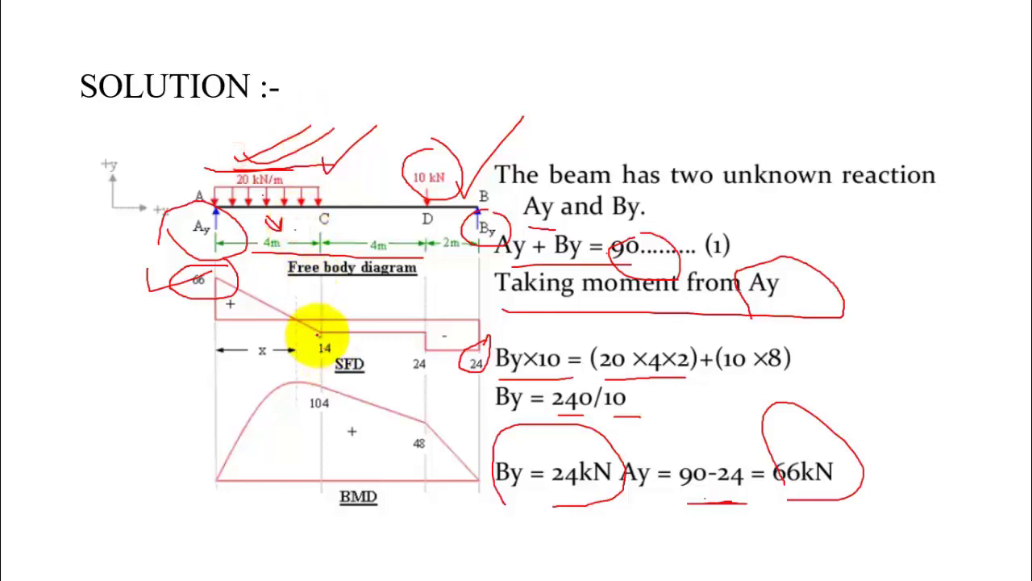
key("Right")
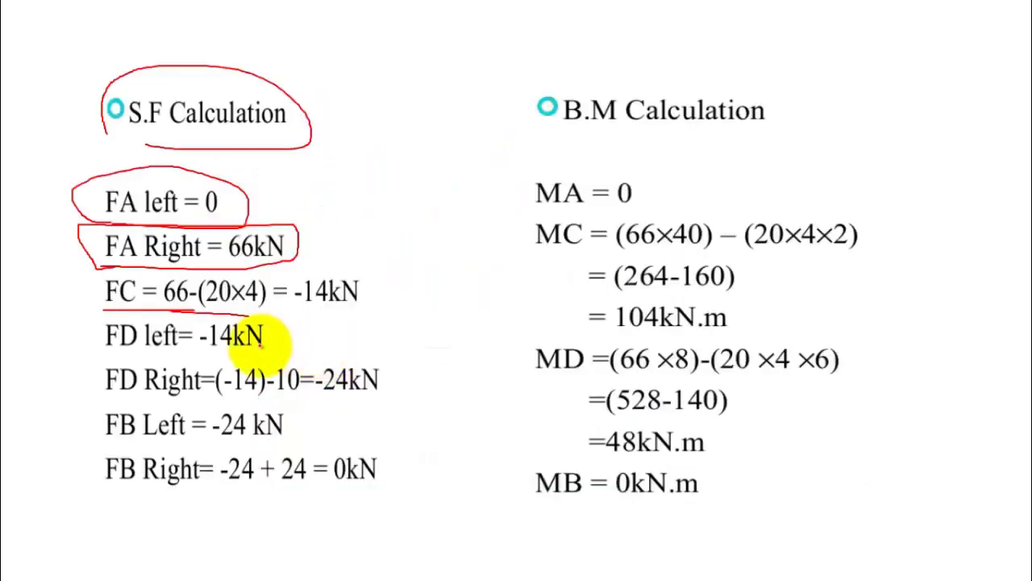
Step: Circle 14 on the SFD and underline the FD Right line and its -10 term
left_click(212, 355)
key("Left")
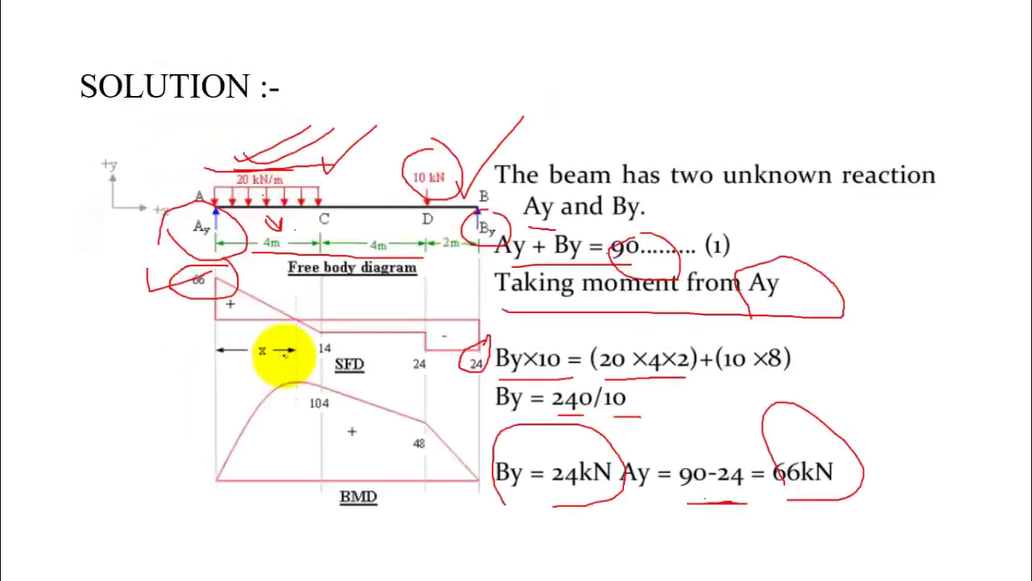
left_click_drag(300, 354, 303, 360)
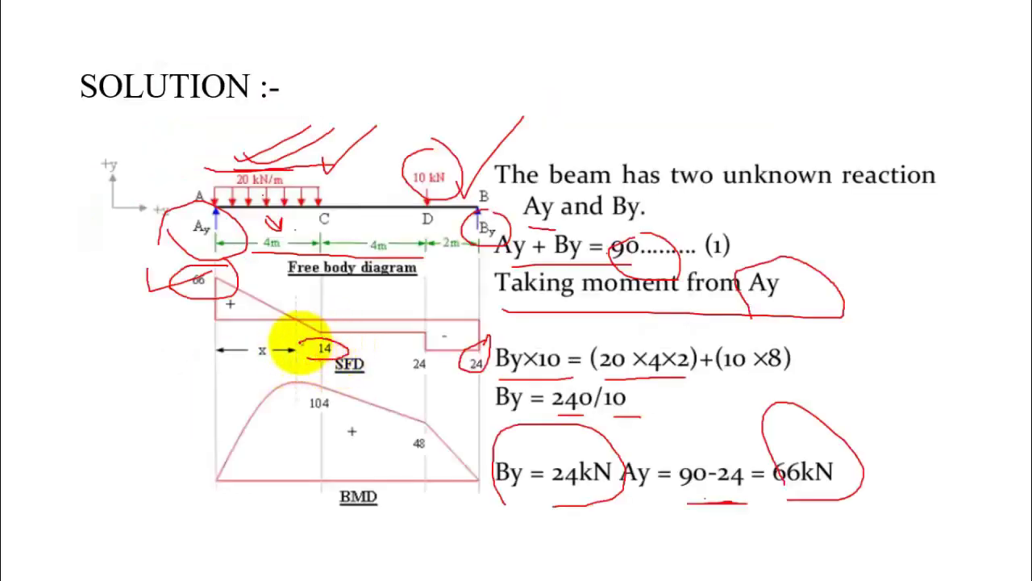
key("Right")
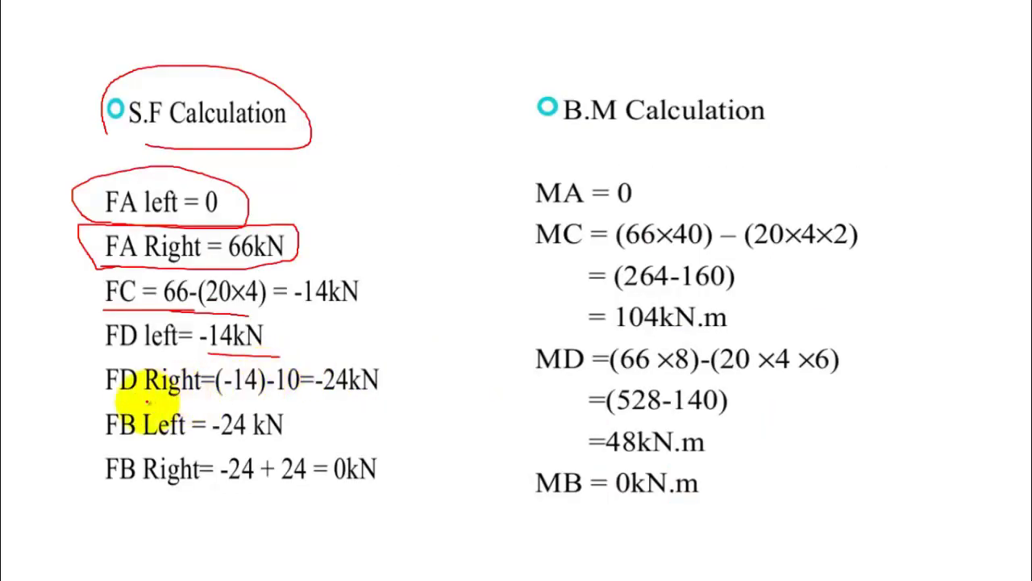
left_click_drag(105, 393, 177, 395)
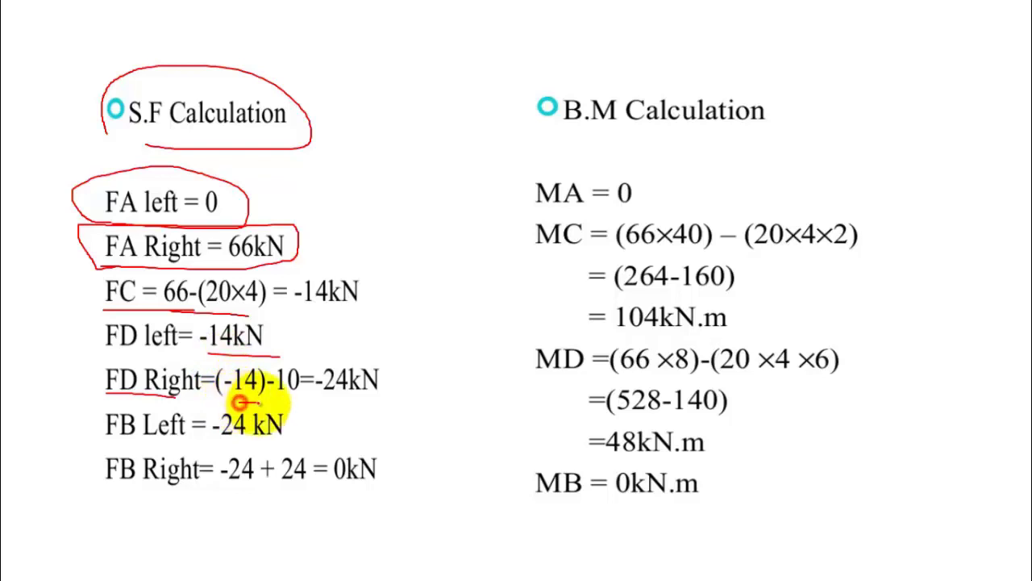
left_click_drag(240, 399, 373, 408)
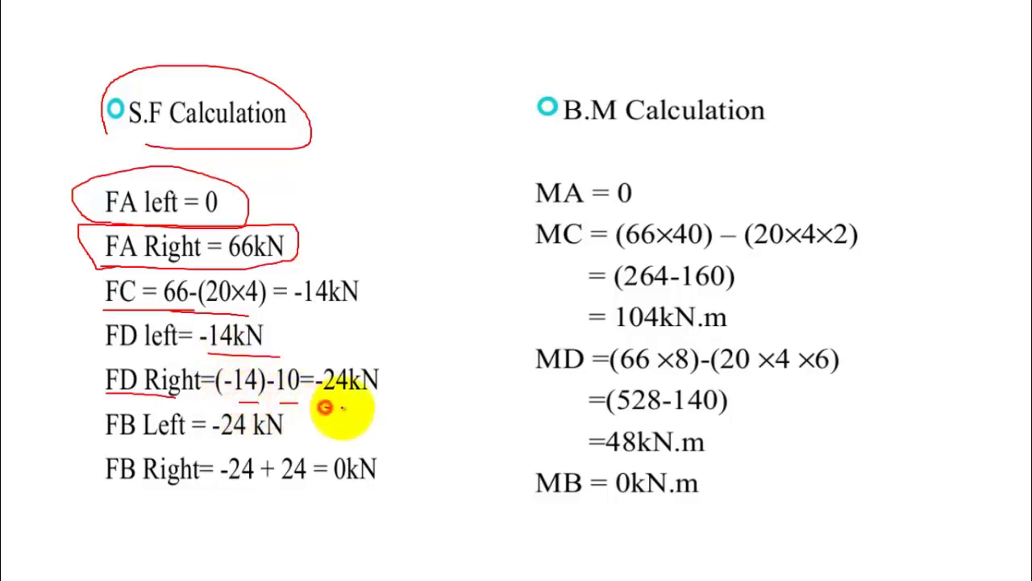
Step: Underline the SFD's 24, double-underline FB Right's 0kN, and link the 24 to By = 240/10
key("Left")
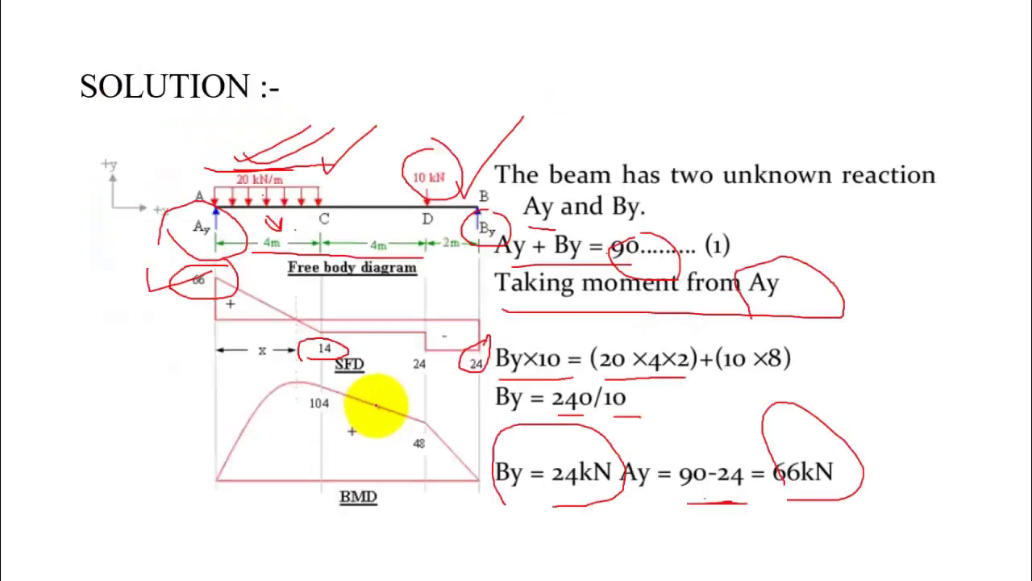
left_click_drag(403, 380, 436, 383)
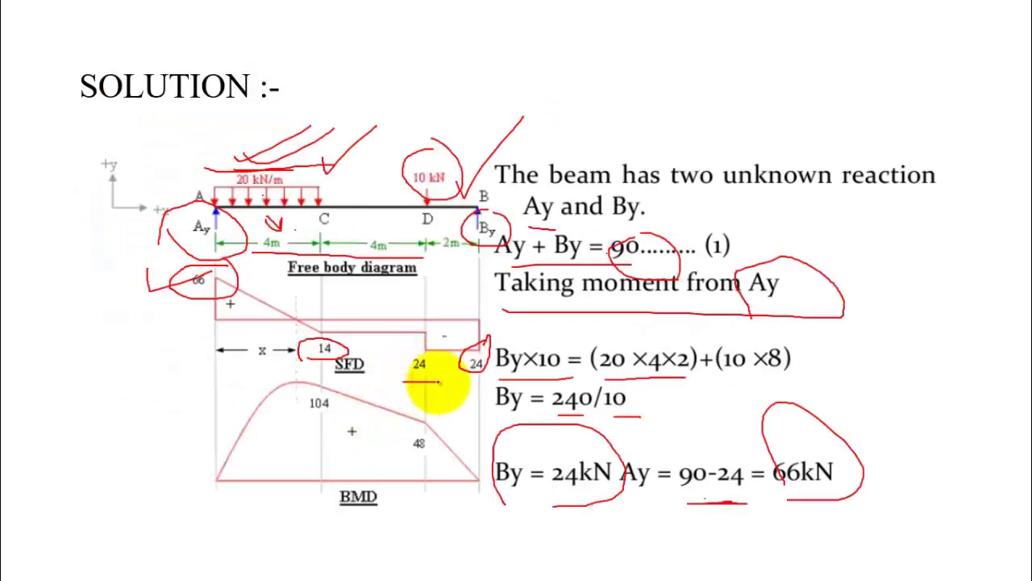
key("Right")
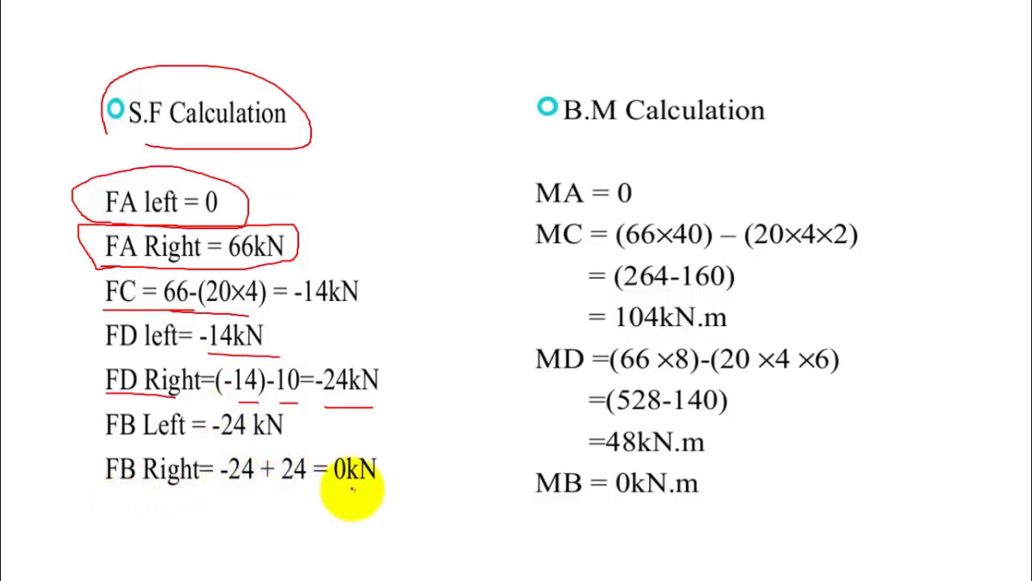
mouse_move(347, 488)
left_mouse_down()
mouse_move(395, 492)
mouse_move(379, 498)
left_mouse_up()
key("Left")
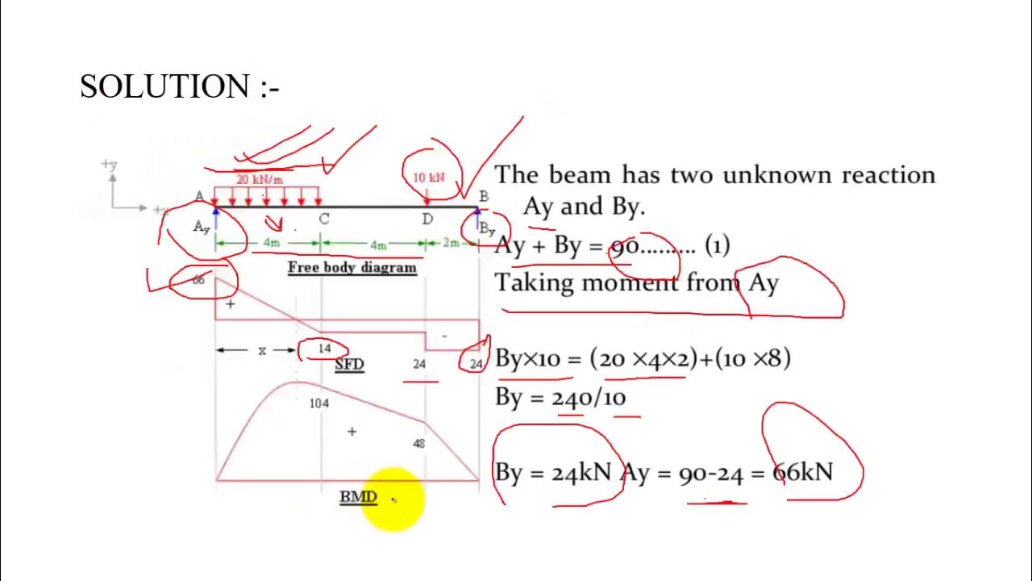
left_click_drag(425, 389, 505, 392)
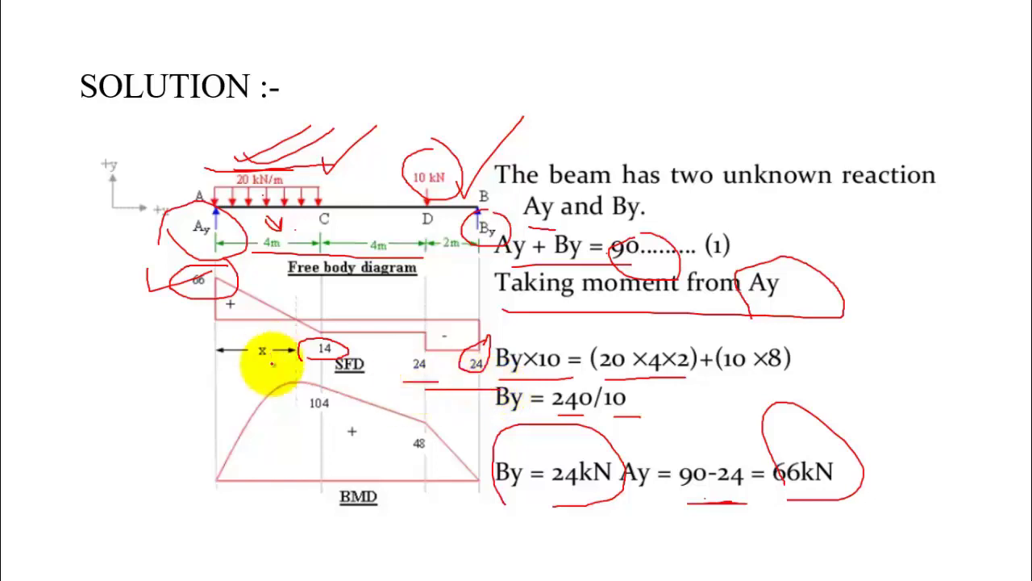
Step: Circle the B.M Calculation heading and MA = 0, and underline MC and its 66×40 term
key("Right")
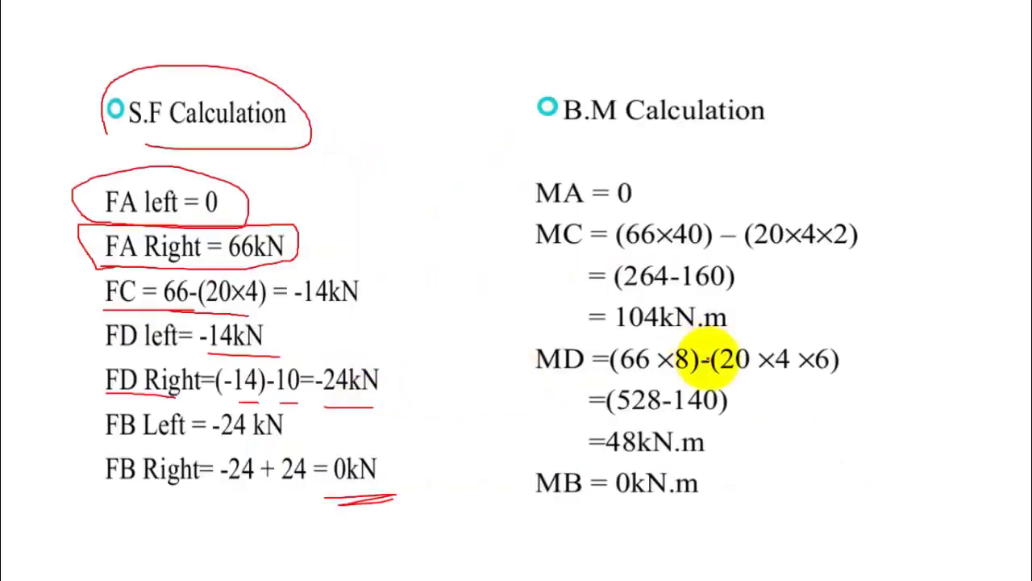
mouse_move(545, 143)
left_mouse_down()
mouse_move(625, 148)
mouse_move(542, 143)
left_mouse_up()
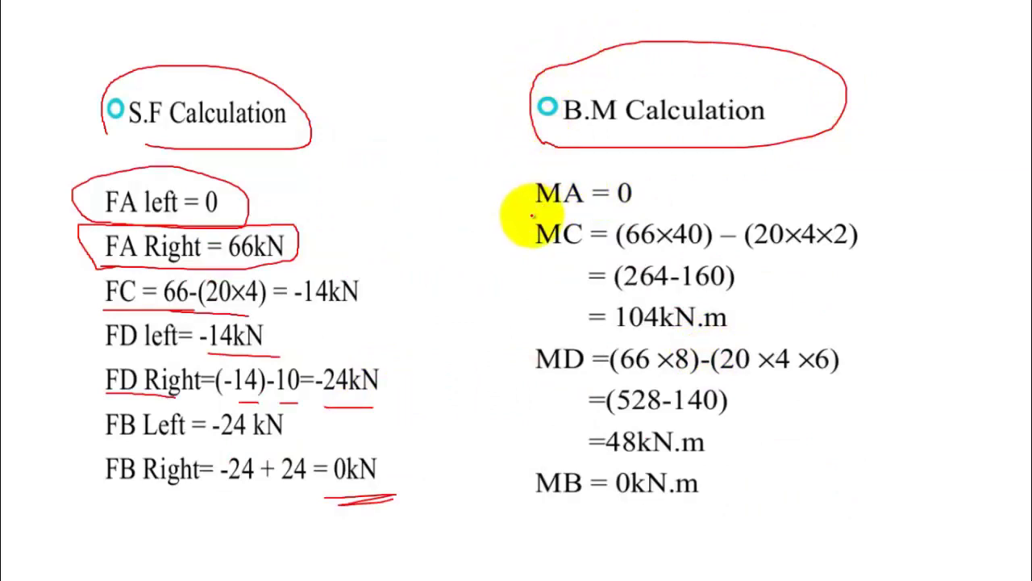
mouse_move(531, 215)
left_mouse_down()
mouse_move(650, 207)
mouse_move(610, 169)
mouse_move(513, 204)
left_mouse_up()
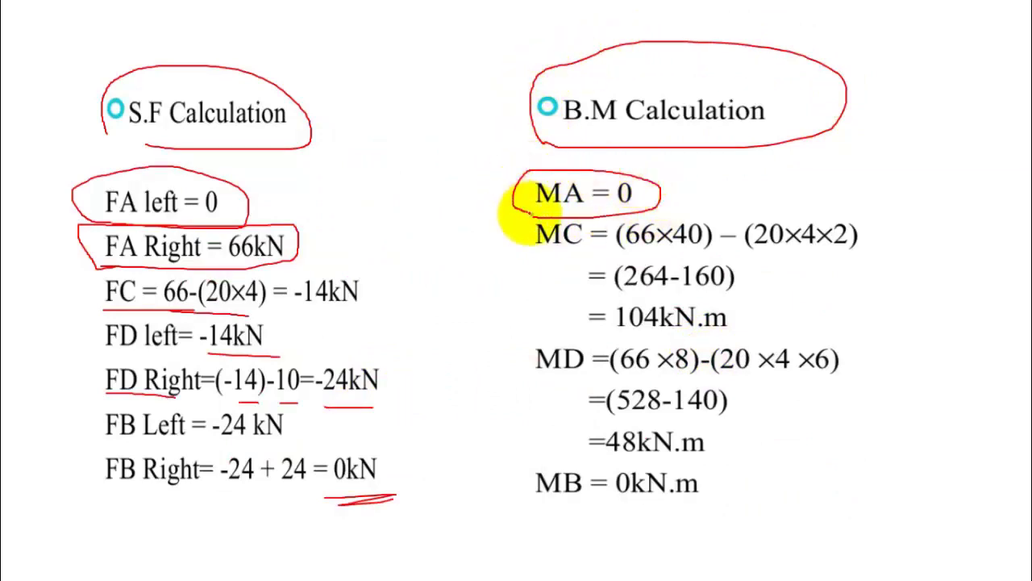
left_click_drag(582, 258, 501, 258)
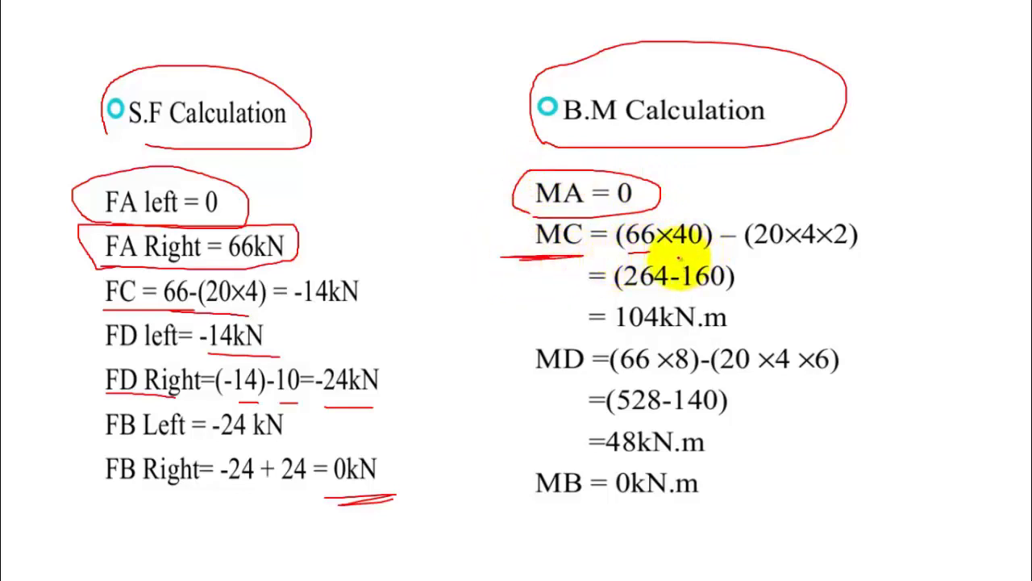
left_click(679, 257)
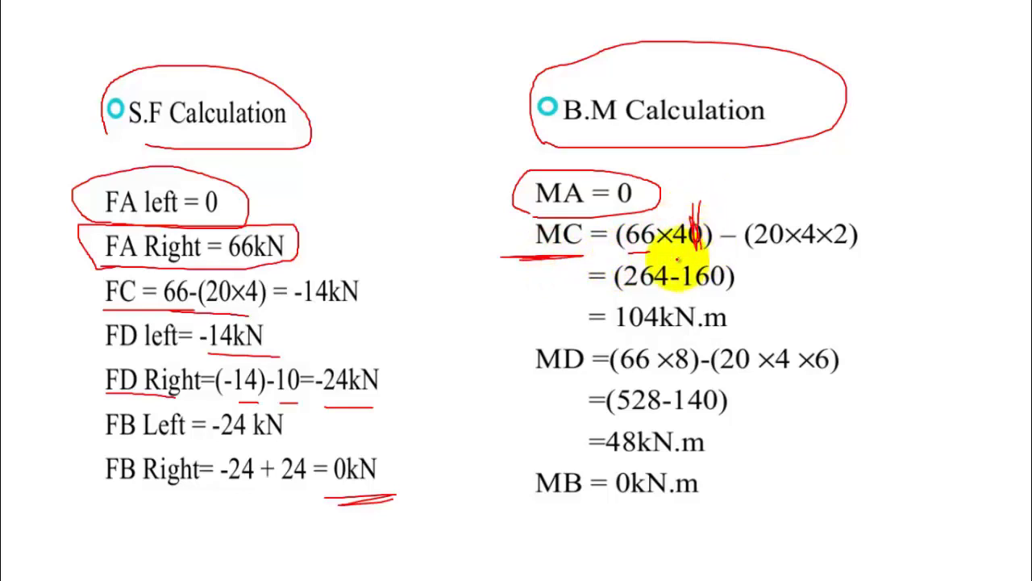
left_click_drag(672, 260, 639, 253)
Step: Underline MC's (20×4×2) term, mark the 20 kN/m load on the solution slide, and circle = 104kN.m
key("Left")
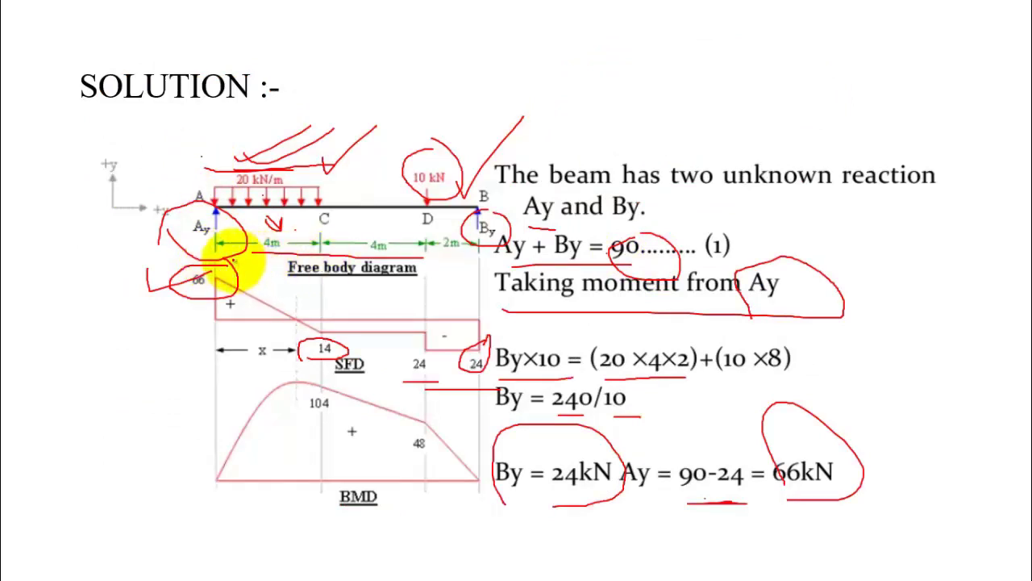
key("Left")
key("Right")
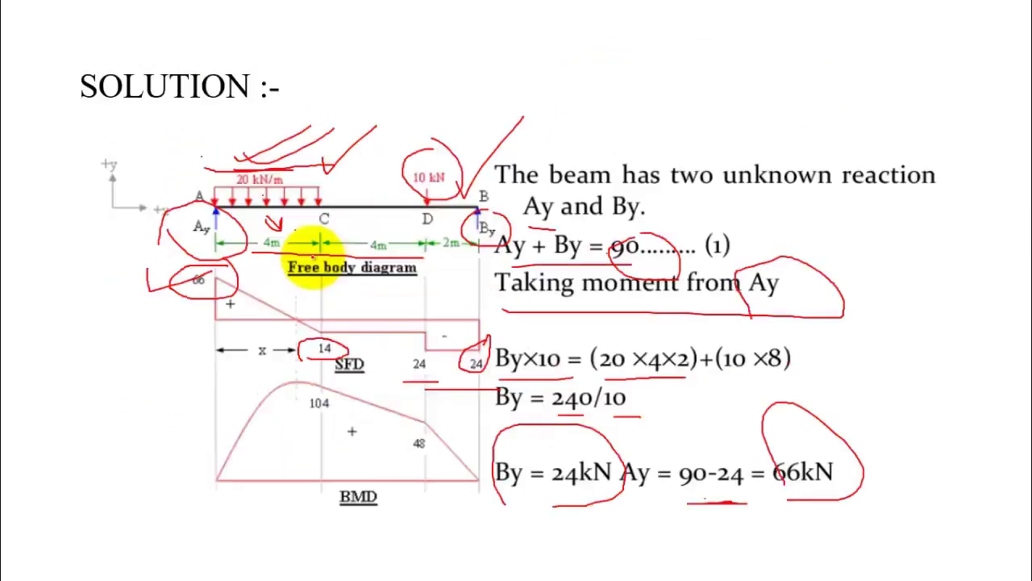
key("Right")
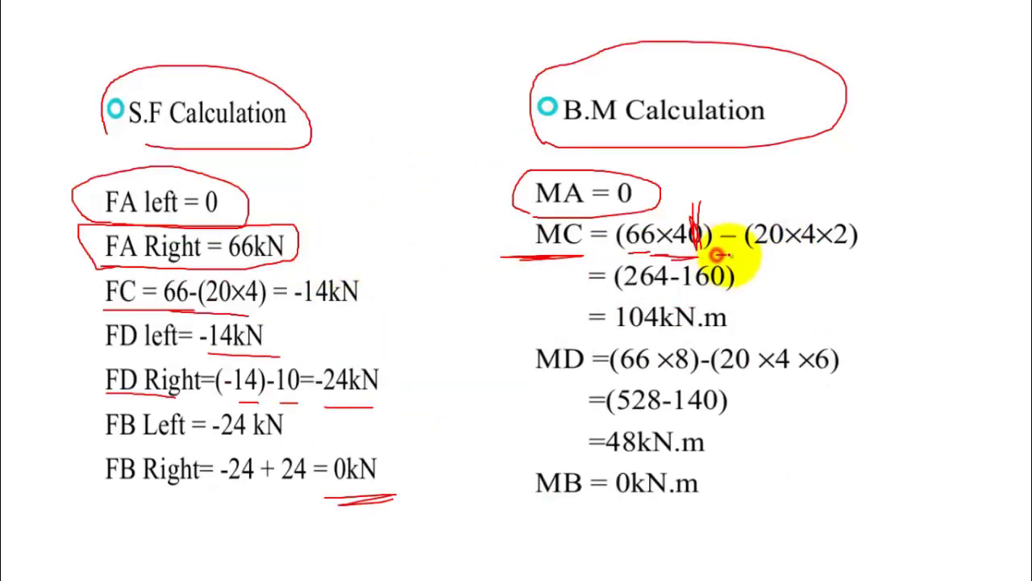
left_click_drag(768, 254, 852, 254)
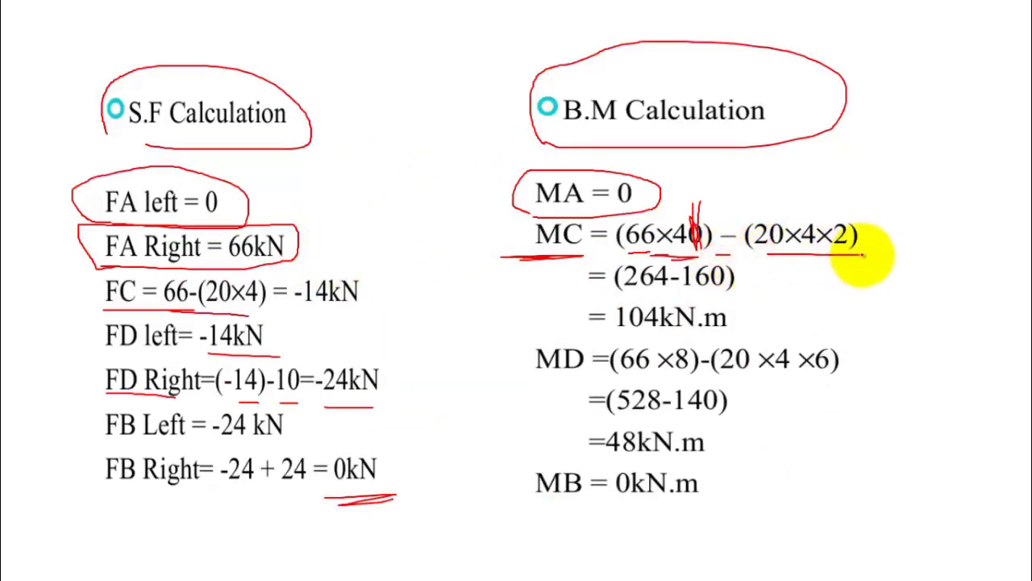
key("Page_Up")
left_click_drag(218, 150, 312, 161)
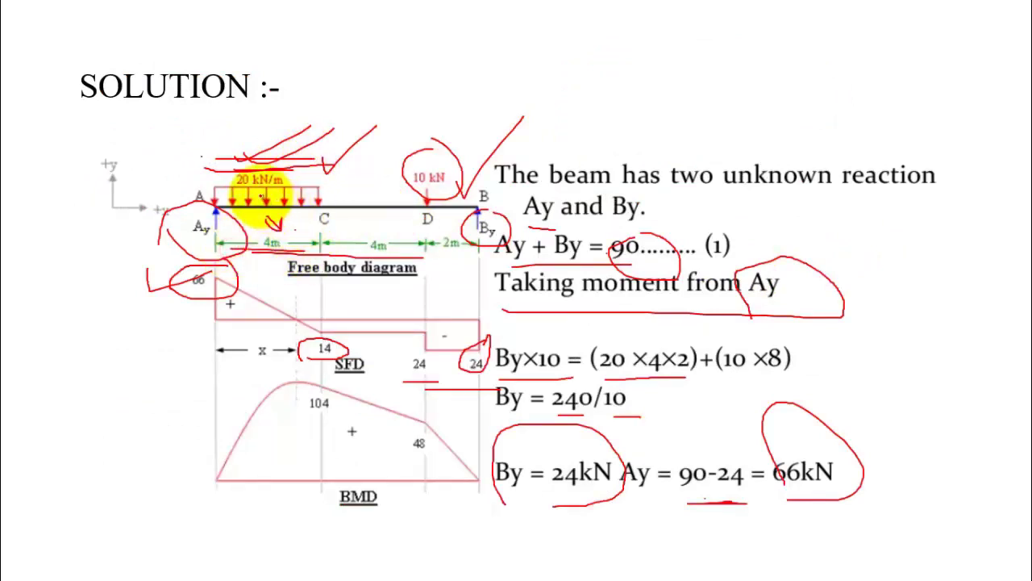
key("Page_Down")
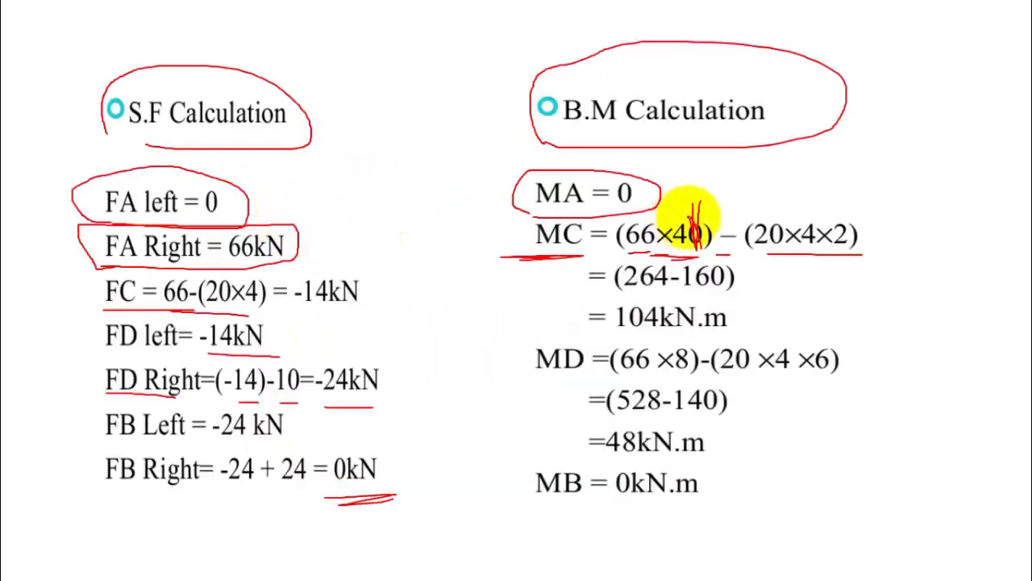
left_click_drag(730, 303, 601, 300)
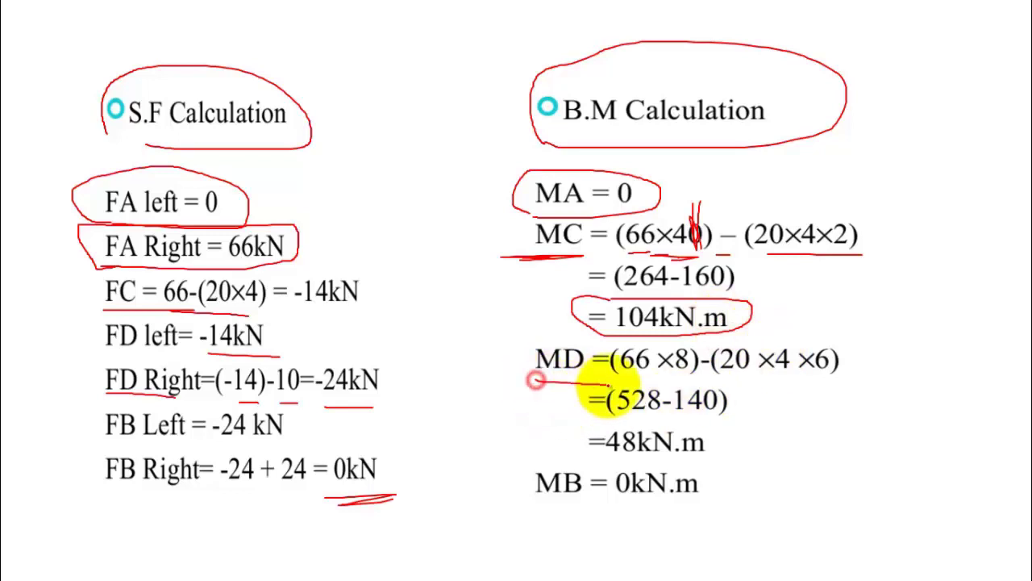
Step: Underline MD, then tick the beam and mark the 20 kN/m load on the solution slide
mouse_move(535, 379)
left_mouse_down()
mouse_move(587, 389)
mouse_move(569, 386)
left_mouse_up()
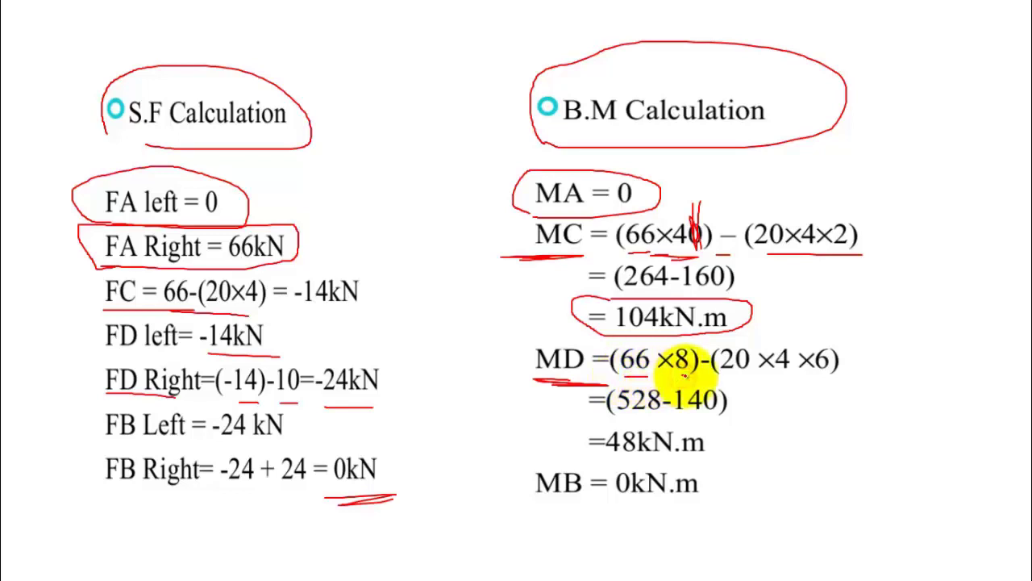
key("Left")
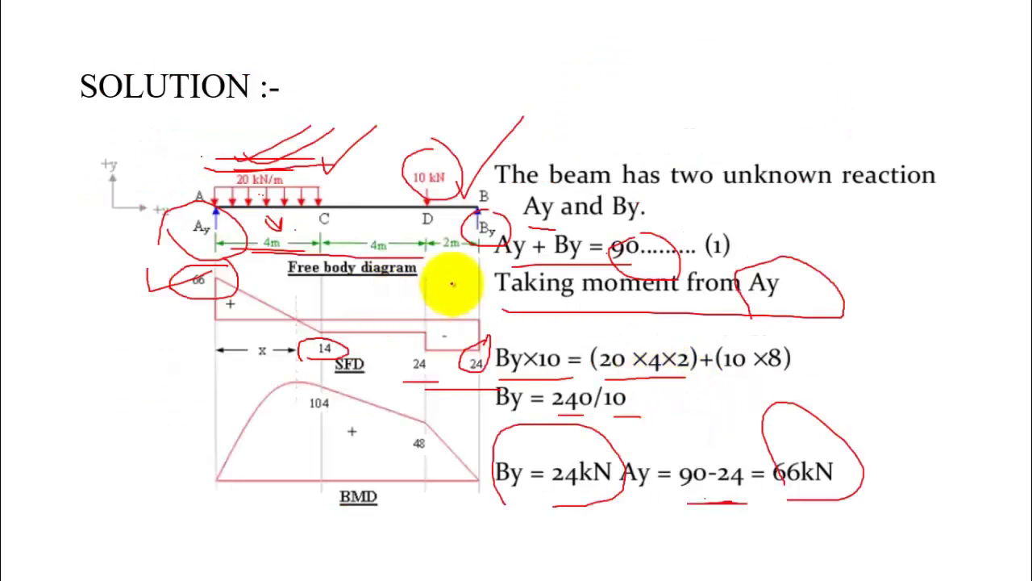
left_click_drag(419, 119, 487, 93)
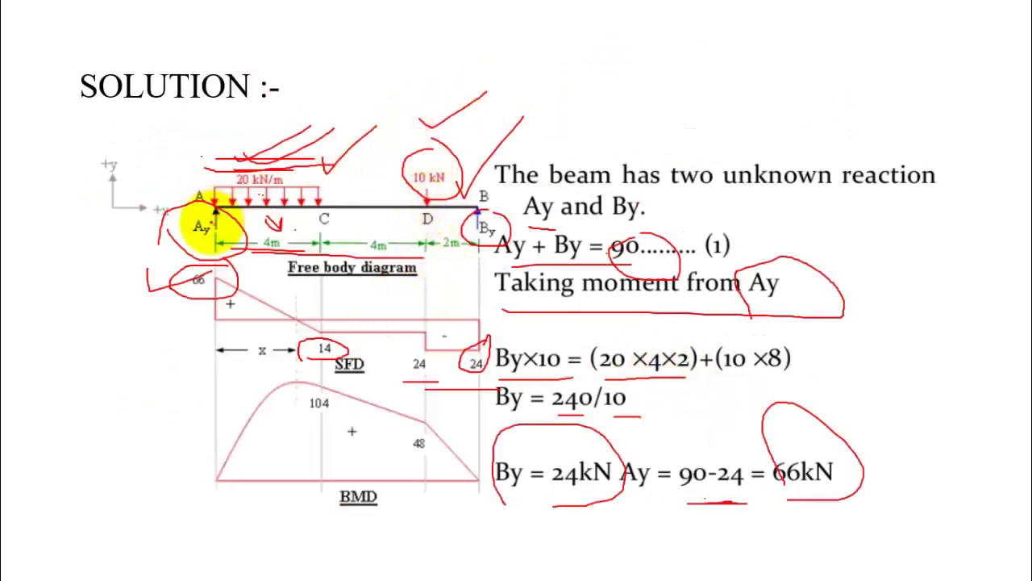
left_click_drag(208, 123, 416, 208)
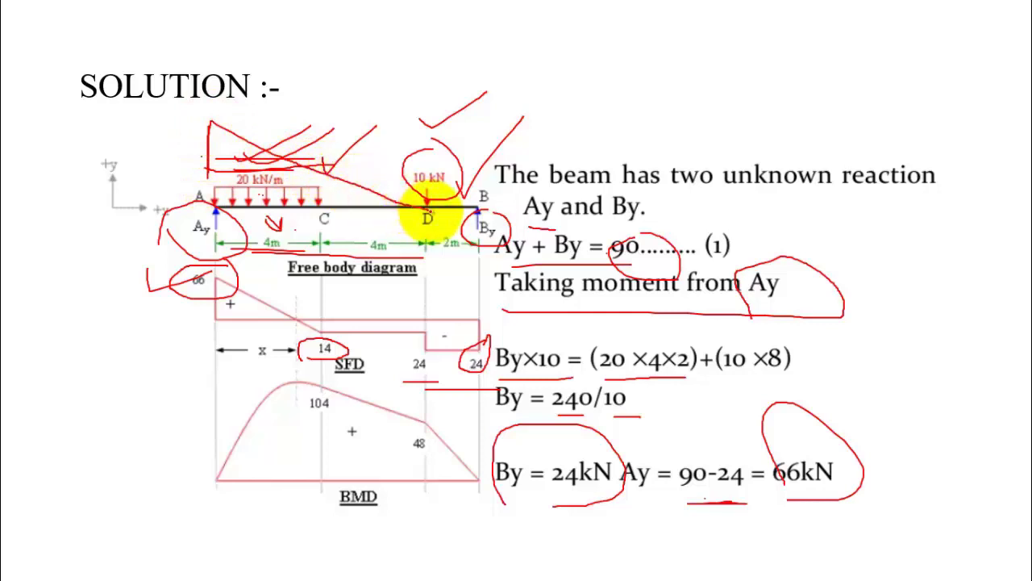
key("Right")
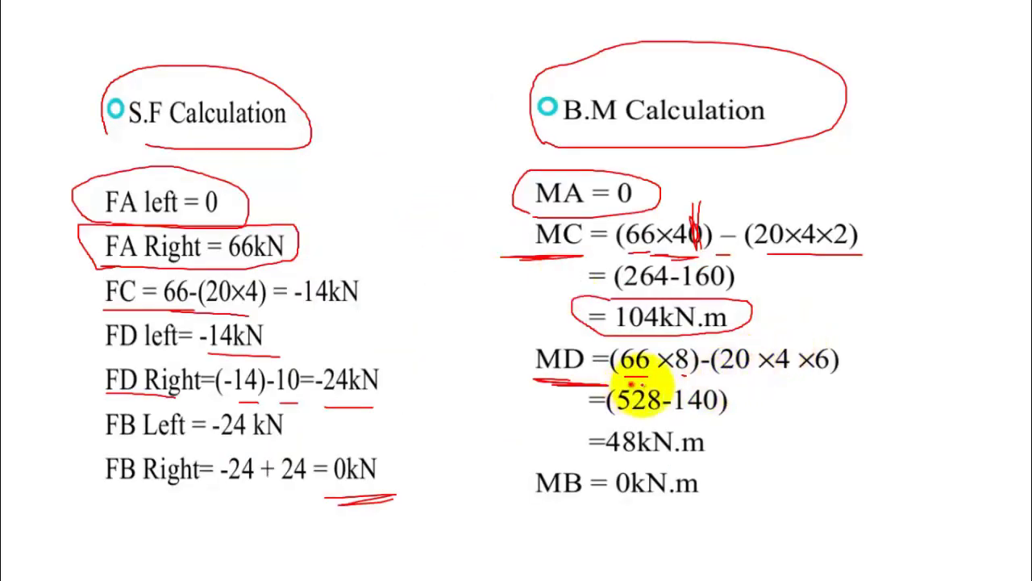
Step: Underline 20 ×4 ×6 in the MD working and circle =48kN.m and MB = 0kN.m
left_click_drag(723, 378, 814, 376)
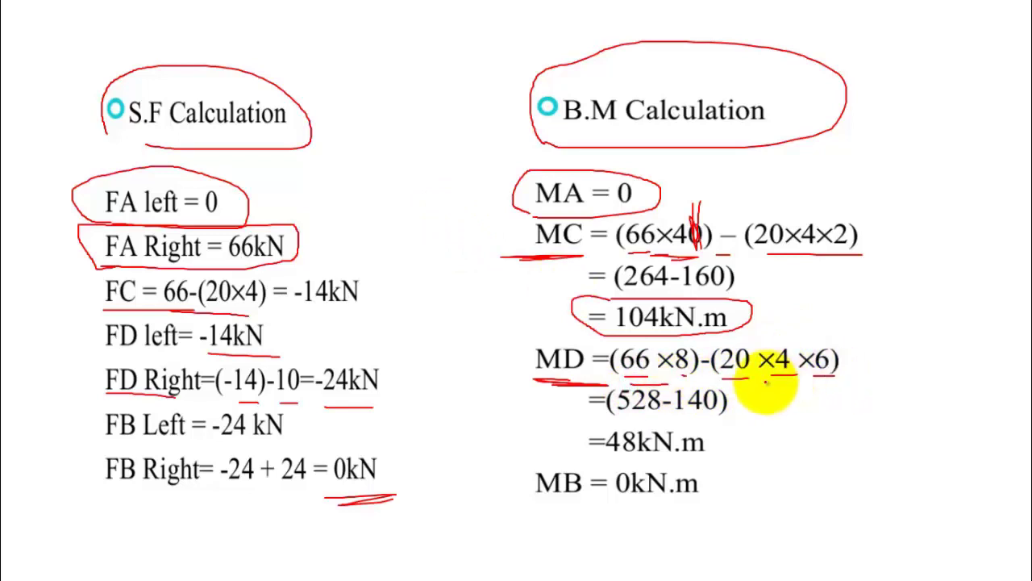
key("Left")
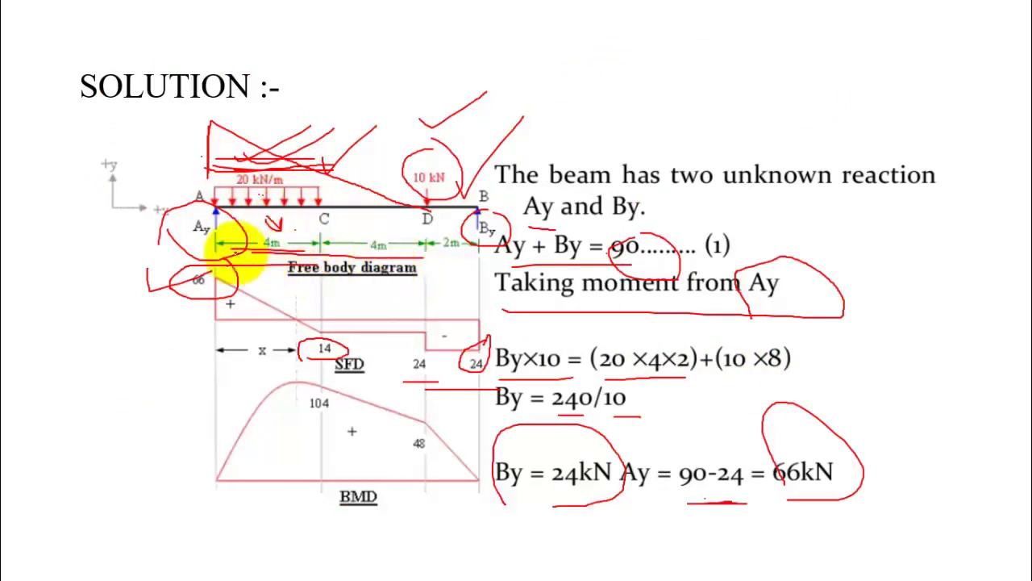
key("Right")
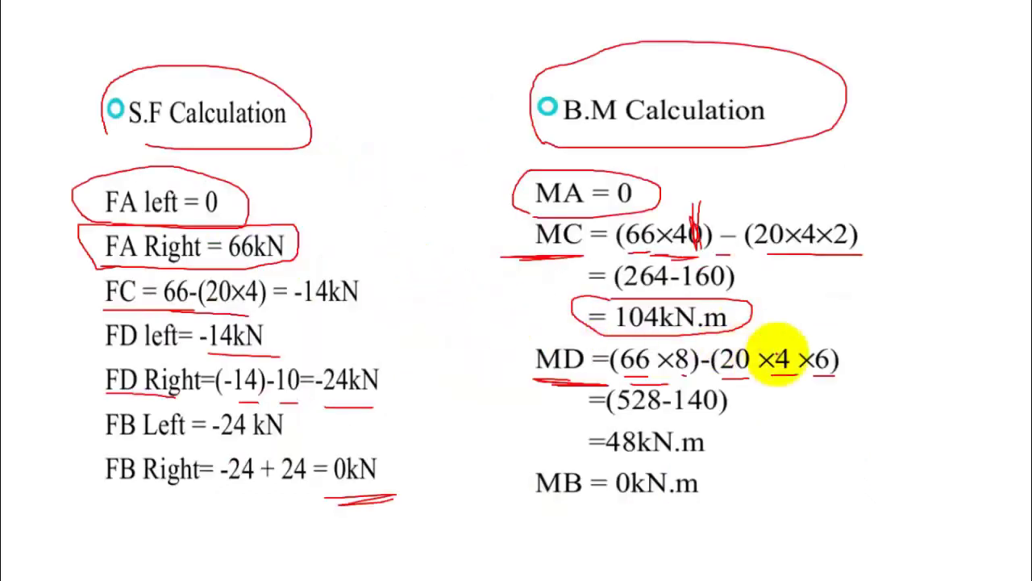
mouse_move(586, 454)
left_mouse_down()
mouse_move(719, 403)
mouse_move(595, 415)
mouse_move(579, 448)
left_mouse_up()
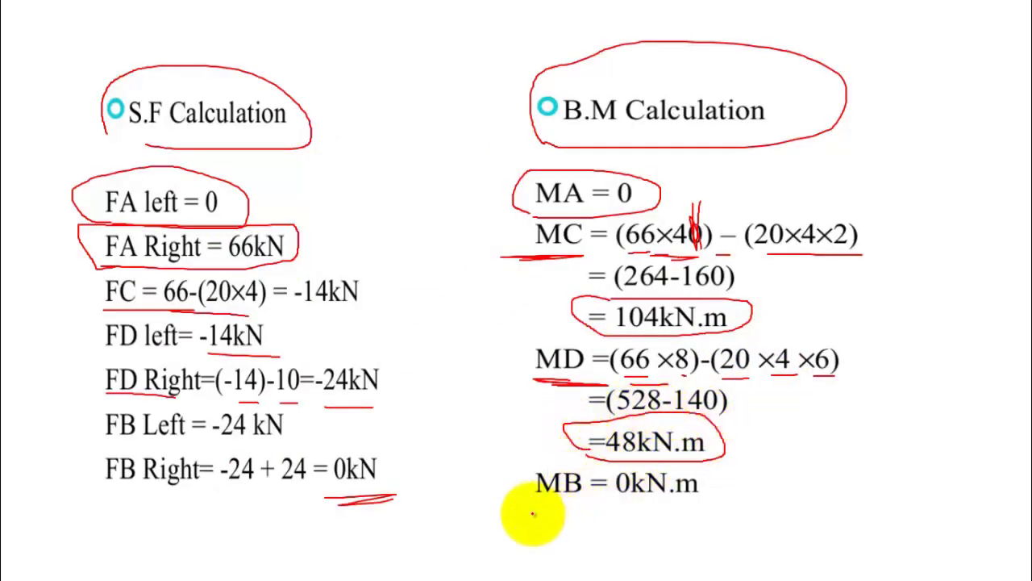
mouse_move(534, 516)
left_mouse_down()
mouse_move(738, 461)
mouse_move(565, 464)
mouse_move(559, 524)
left_mouse_up()
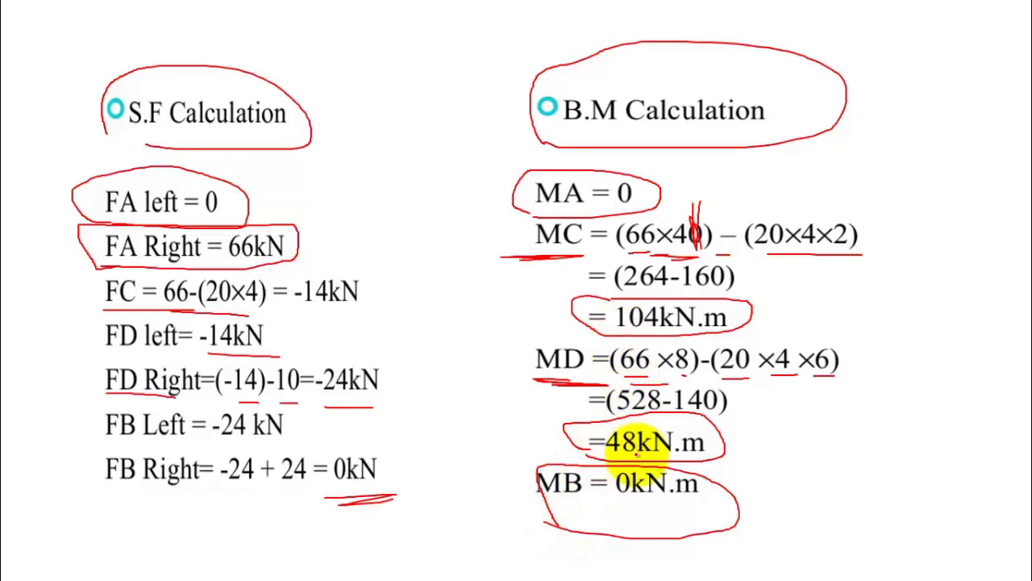
Step: Circle the ANALYSIS IN STAAD Pro title, tick 'Give the properties', then circle 'For Roller support' on the next slide
key("Right")
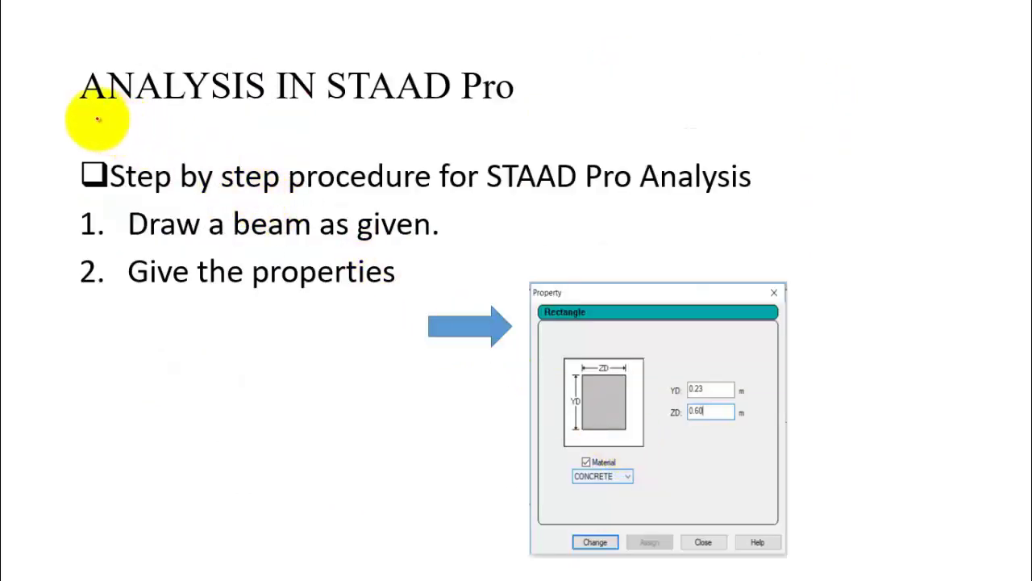
mouse_move(78, 108)
left_mouse_down()
mouse_move(553, 76)
mouse_move(109, 42)
mouse_move(66, 120)
left_mouse_up()
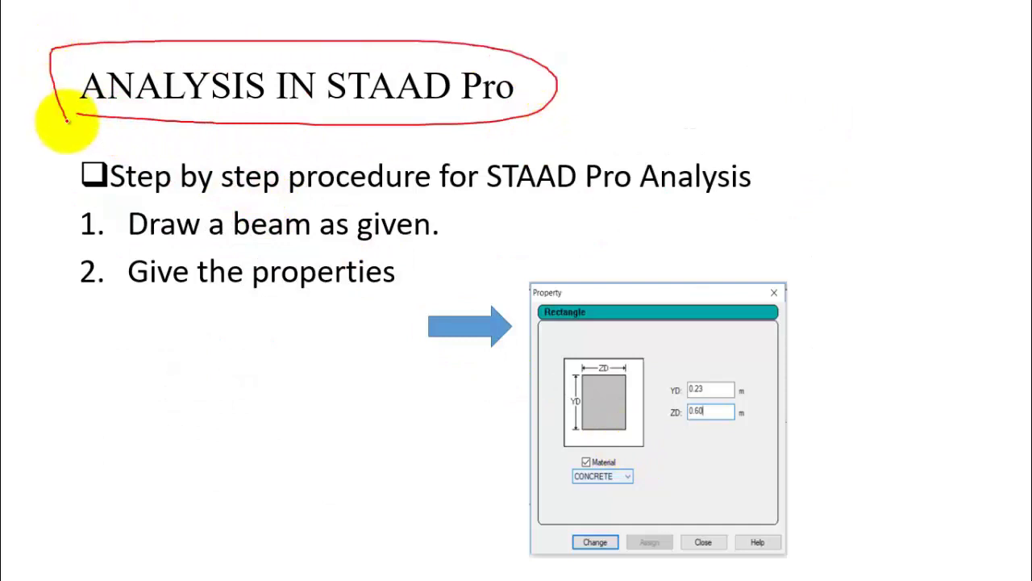
mouse_move(442, 257)
left_mouse_down()
mouse_move(524, 271)
mouse_move(597, 246)
left_mouse_up()
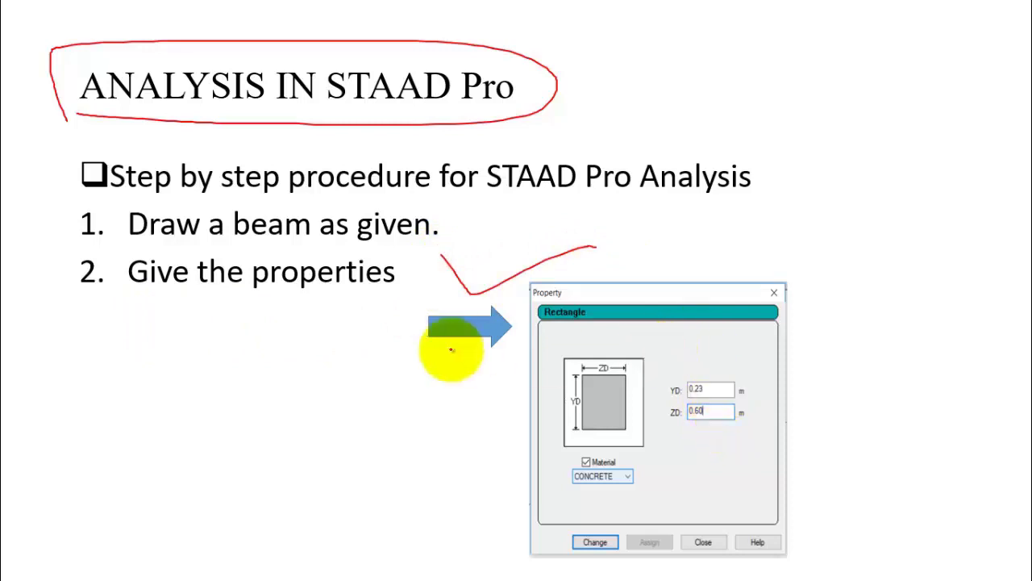
key("Right")
mouse_move(122, 143)
left_mouse_down()
mouse_move(389, 101)
mouse_move(112, 139)
left_mouse_up()
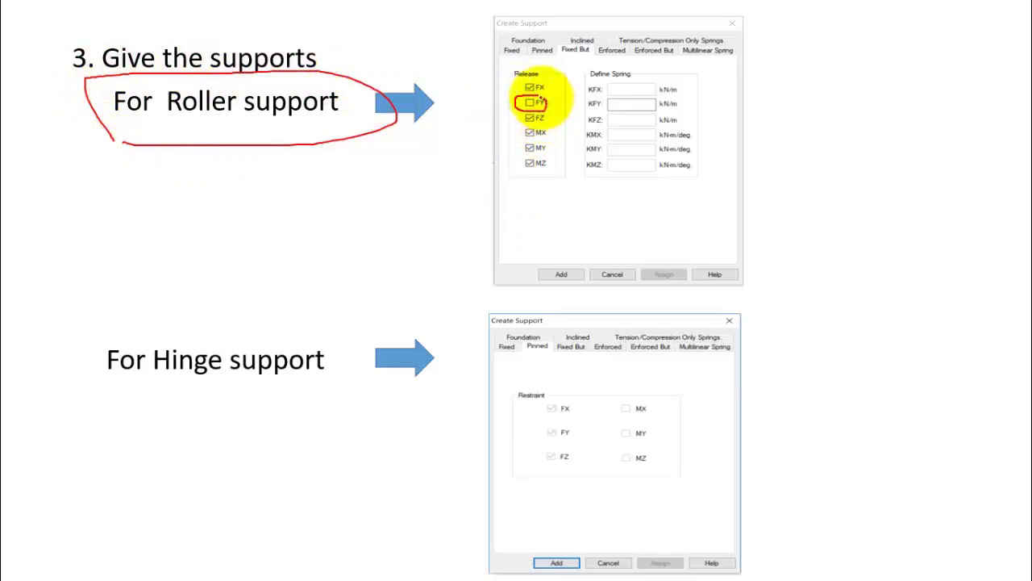
Step: Sketch a roller support with rollers, beam line and vertical reaction arrow in red ink
mouse_move(816, 179)
left_mouse_down()
mouse_move(795, 219)
mouse_move(806, 177)
left_mouse_up()
left_click_drag(805, 228, 830, 230)
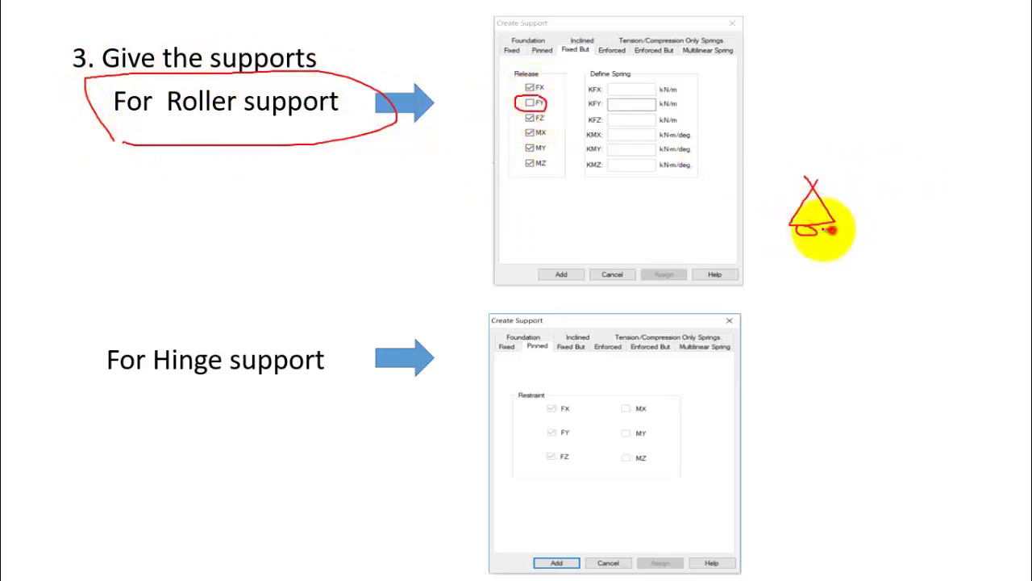
left_click_drag(949, 207, 843, 206)
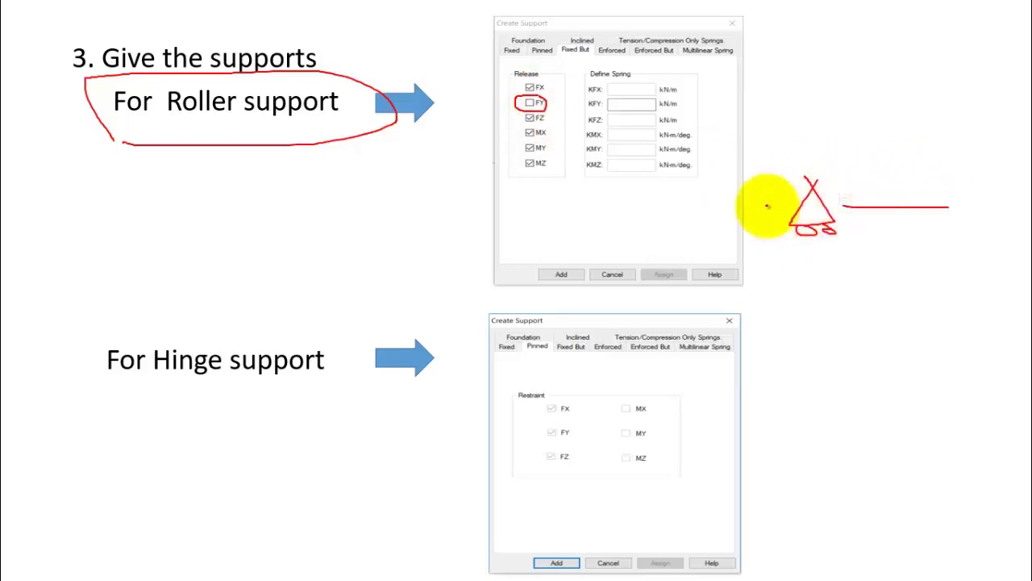
left_click_drag(704, 209, 766, 206)
mouse_move(797, 33)
left_mouse_down()
mouse_move(798, 131)
mouse_move(807, 113)
left_mouse_up()
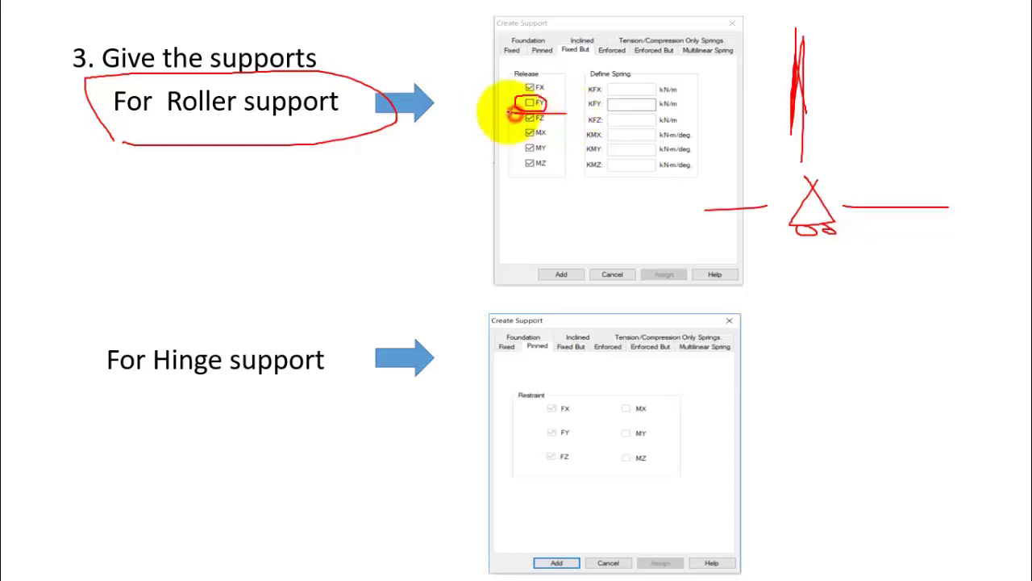
Step: Underline the FY release, circle Pinned linked to an underlined 'For Hinge' label, and advance
left_click_drag(508, 111, 564, 114)
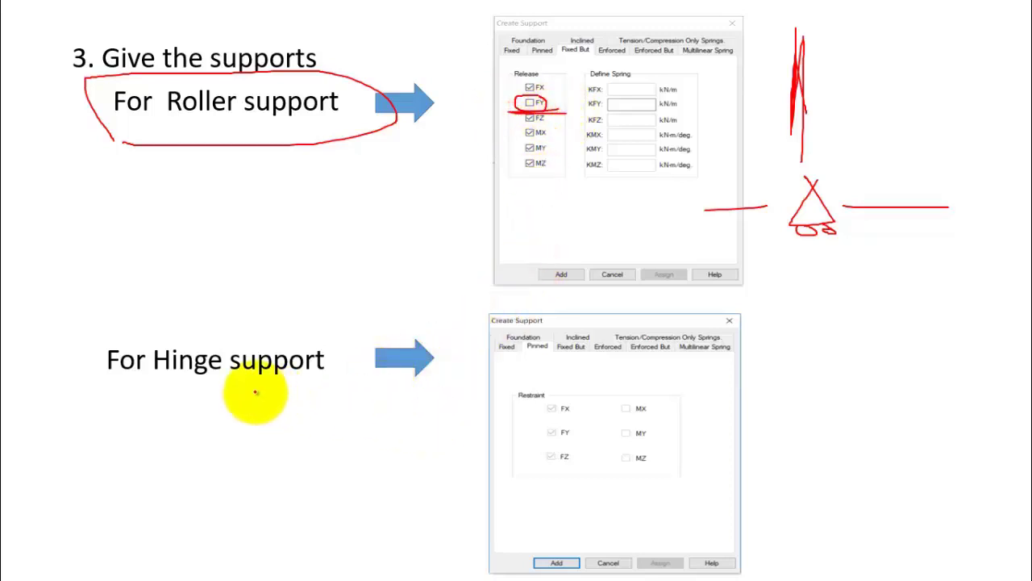
mouse_move(541, 326)
left_mouse_down()
mouse_move(515, 348)
mouse_move(556, 325)
left_mouse_up()
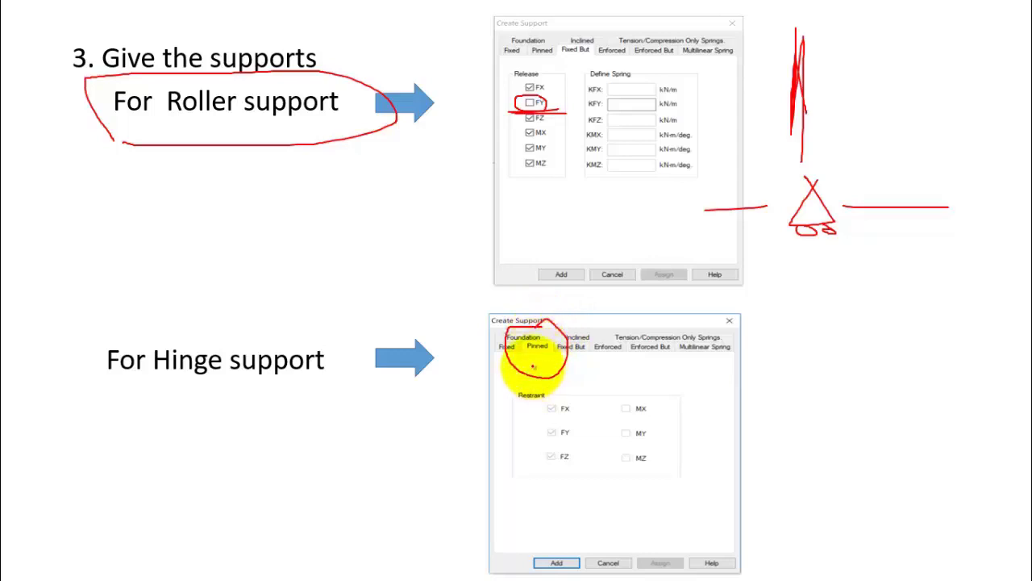
left_click_drag(533, 367, 454, 388)
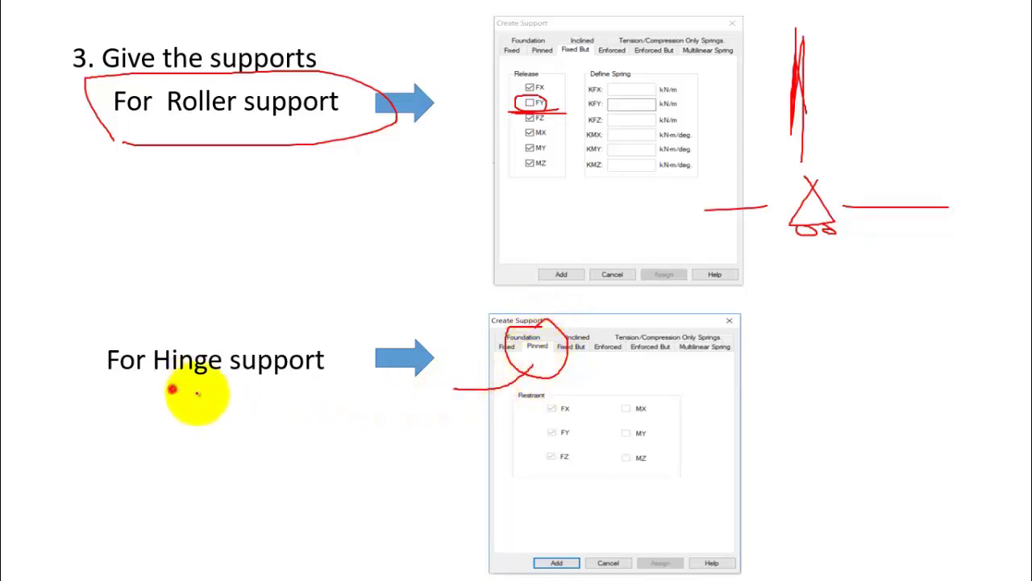
left_click_drag(172, 391, 100, 395)
key("Right")
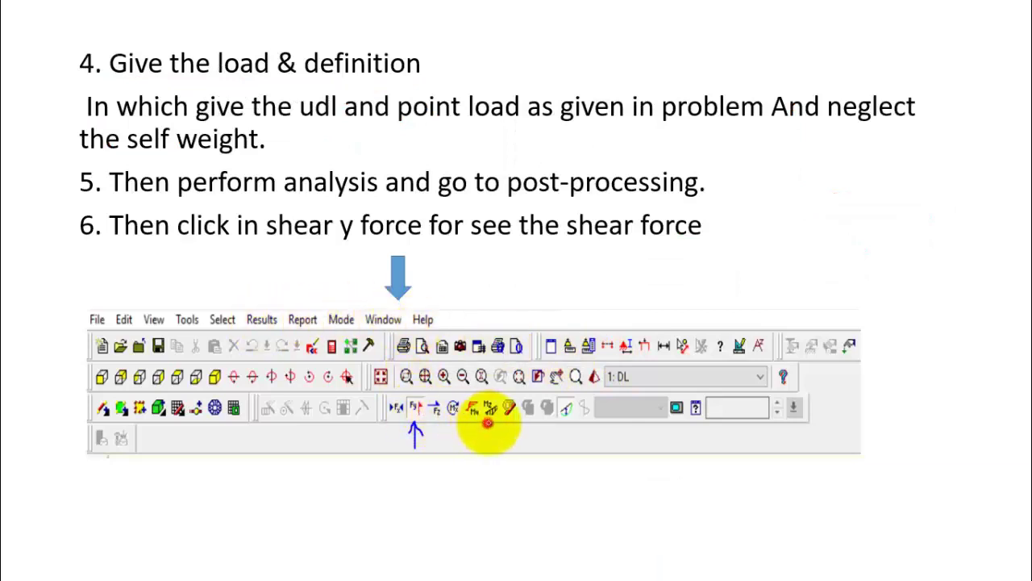
Step: Circle the shear force and moment icons in the pictured STAAD toolbar, then advance to the loads slide
left_click_drag(488, 421, 492, 418)
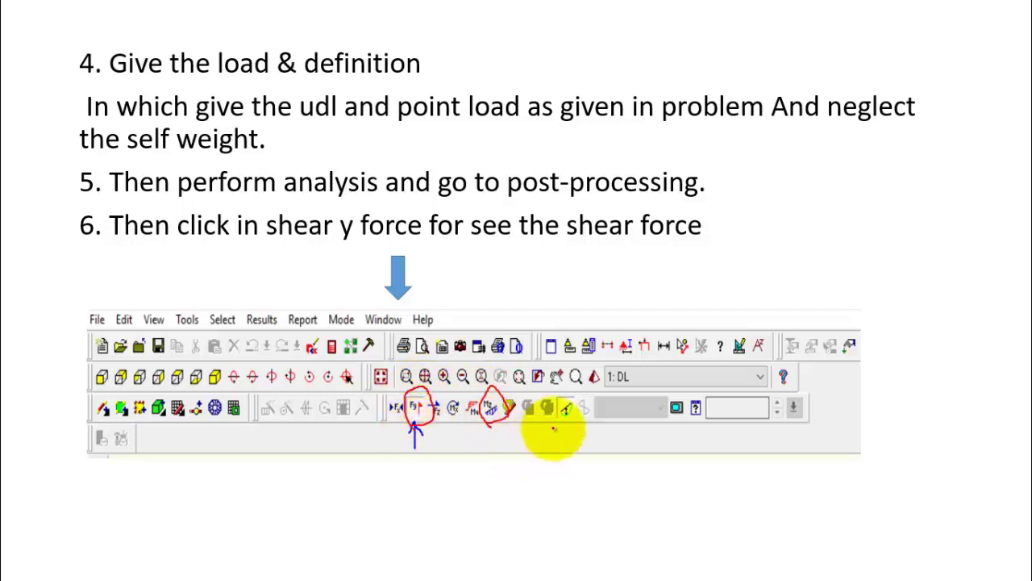
mouse_move(553, 429)
left_mouse_down()
mouse_move(574, 393)
mouse_move(553, 430)
left_mouse_up()
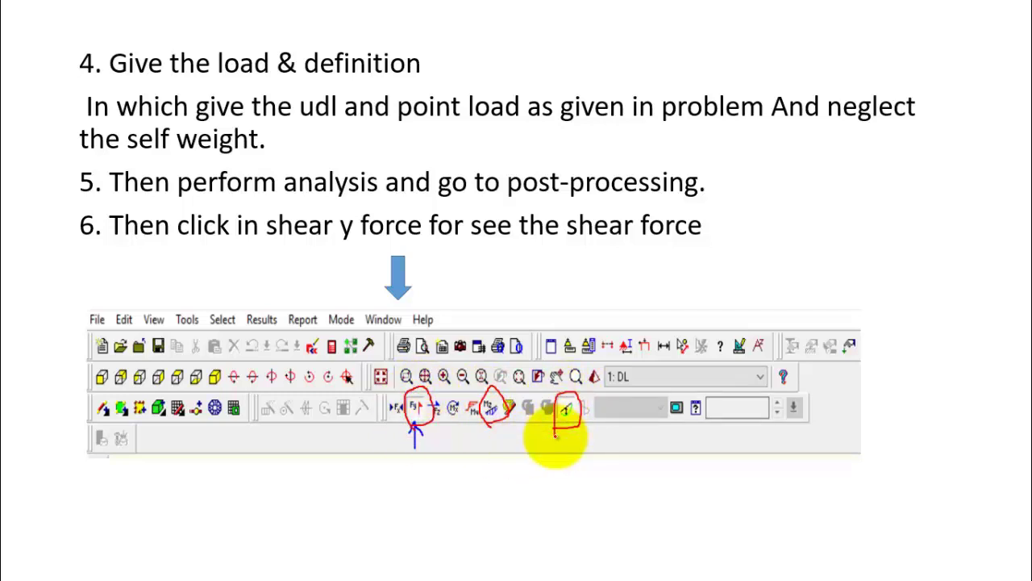
key("Right")
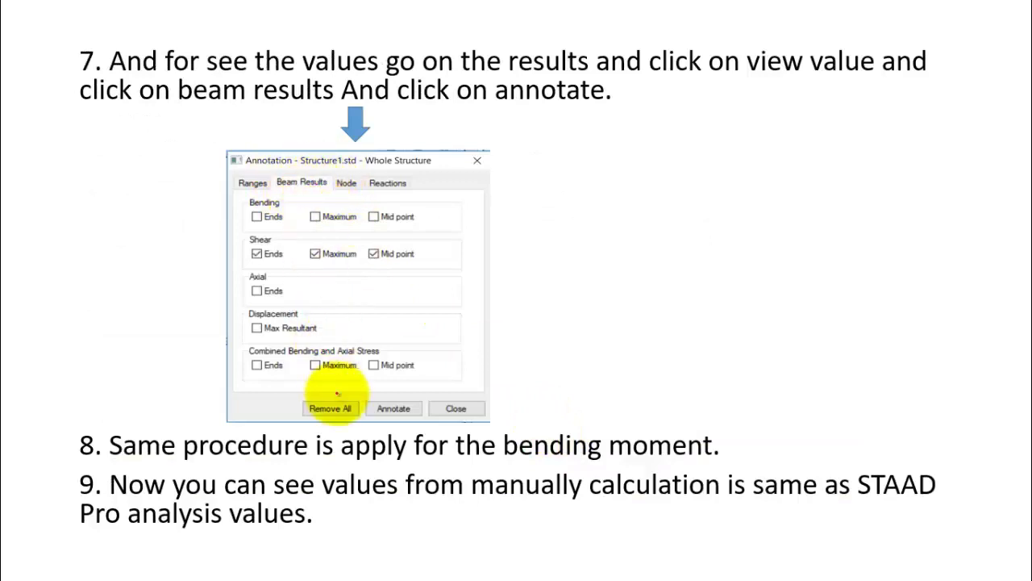
left_click(549, 427)
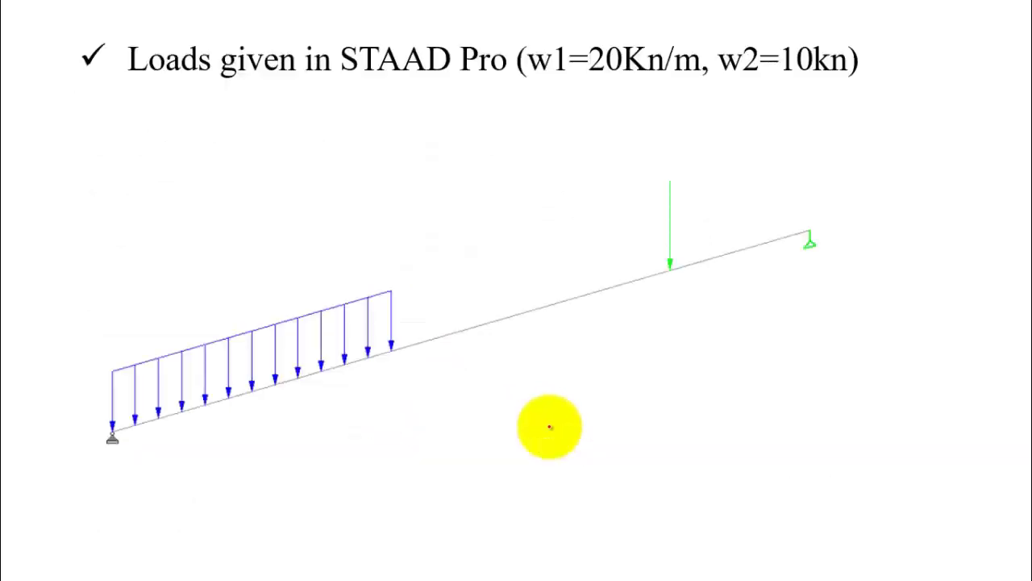
Step: Circle the green point-load arrow on the STAAD Pro loads slide
key("Left")
left_click(549, 426)
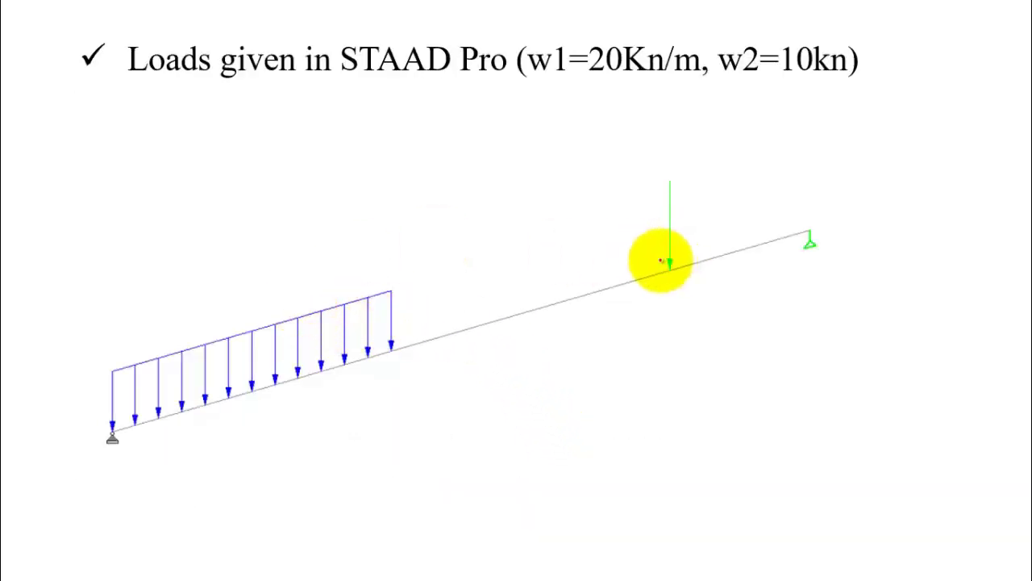
mouse_move(684, 123)
left_mouse_down()
mouse_move(669, 341)
mouse_move(666, 129)
mouse_move(643, 172)
left_mouse_up()
Step: Circle the -14.000 kN, 24.000 kN and Max 66.000 kN values on the SFD slide
key("Right")
mouse_move(475, 303)
left_mouse_down()
mouse_move(438, 328)
mouse_move(505, 344)
mouse_move(466, 283)
left_mouse_up()
mouse_move(857, 178)
left_mouse_down()
mouse_move(772, 271)
mouse_move(871, 168)
mouse_move(859, 160)
left_mouse_up()
mouse_move(158, 321)
left_mouse_down()
mouse_move(51, 387)
mouse_move(189, 431)
mouse_move(176, 319)
left_mouse_up()
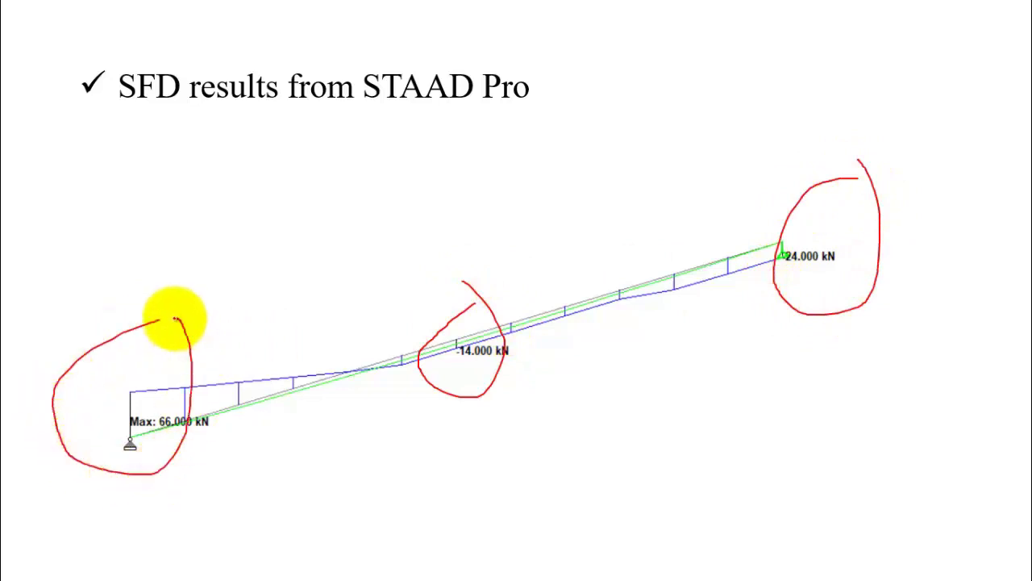
Step: Circle the maximum moment labels, both supports, and the 24.000, 48.000 and -76.000 kNm labels on the BMD slide
key("Right")
mouse_move(410, 263)
left_mouse_down()
mouse_move(380, 454)
mouse_move(409, 209)
left_mouse_up()
mouse_move(97, 305)
left_mouse_down()
mouse_move(32, 417)
mouse_move(103, 316)
left_mouse_up()
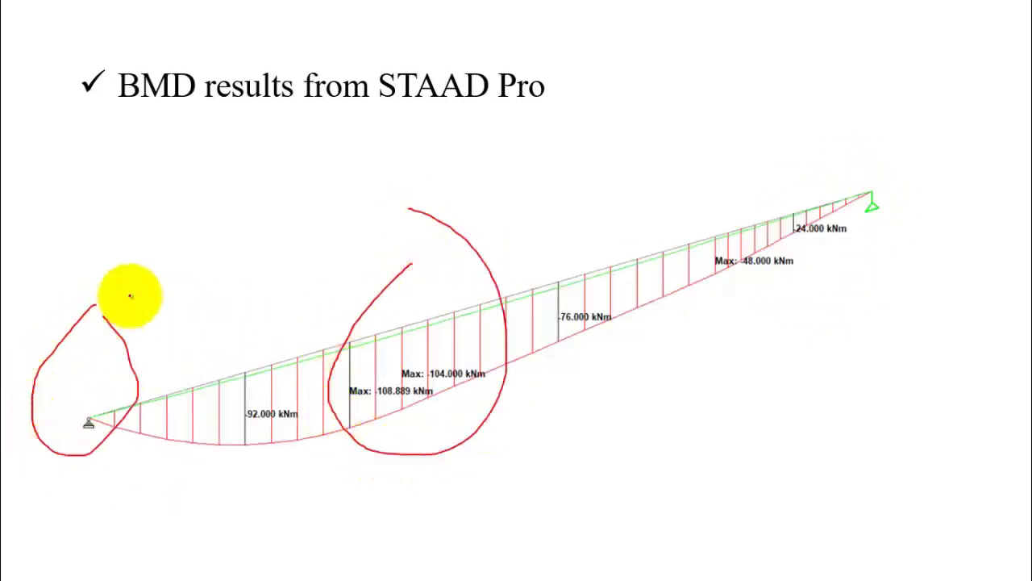
mouse_move(875, 137)
left_mouse_down()
mouse_move(858, 230)
mouse_move(829, 82)
left_mouse_up()
mouse_move(798, 198)
left_mouse_down()
mouse_move(779, 282)
mouse_move(728, 174)
mouse_move(664, 322)
mouse_move(583, 154)
left_mouse_up()
mouse_move(551, 208)
left_mouse_down()
mouse_move(532, 380)
mouse_move(532, 148)
mouse_move(531, 181)
left_mouse_up()
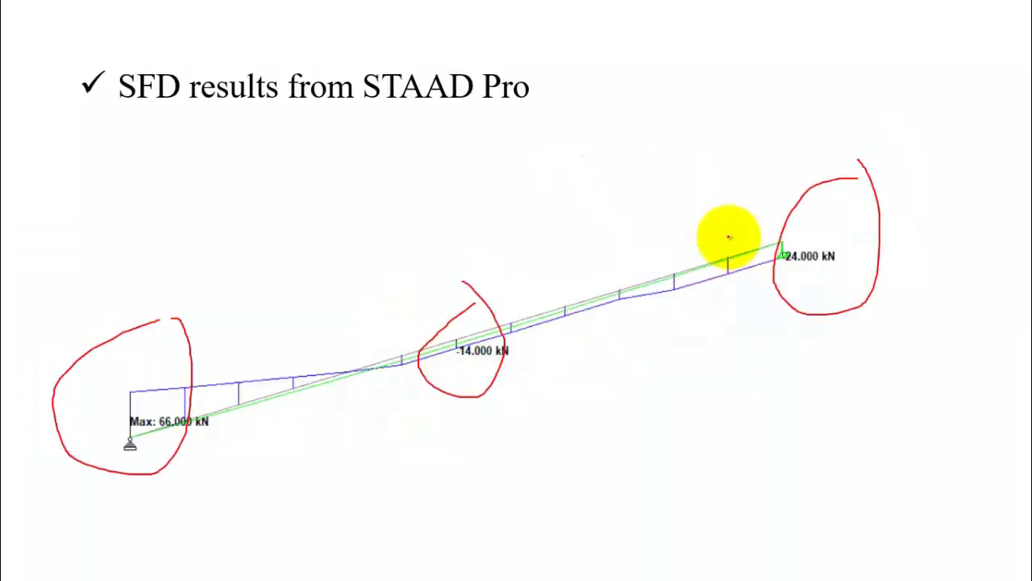
Step: End the slideshow keeping the ink annotations, and bring STAAD.Pro to the front
key("Left")
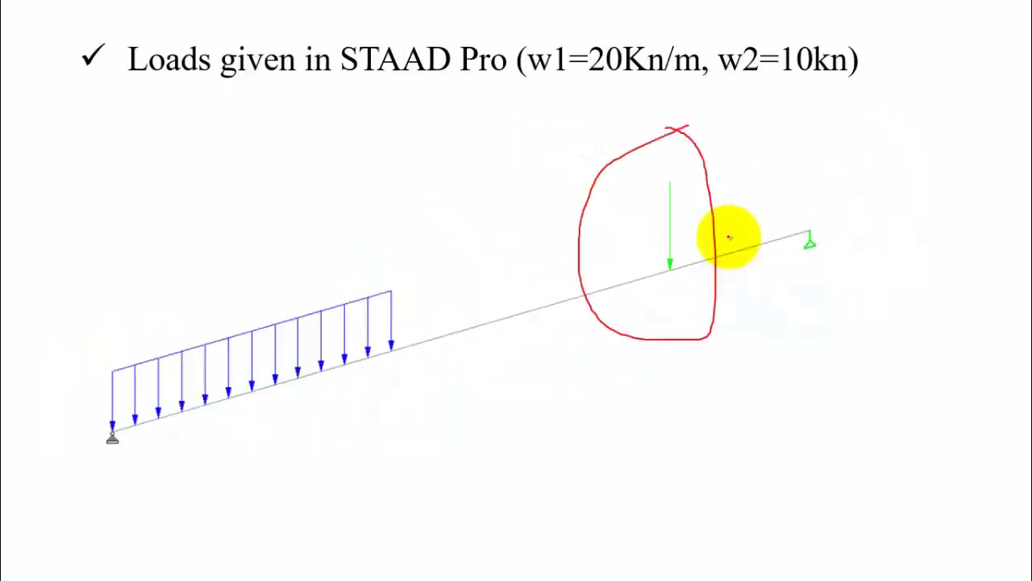
key("Escape")
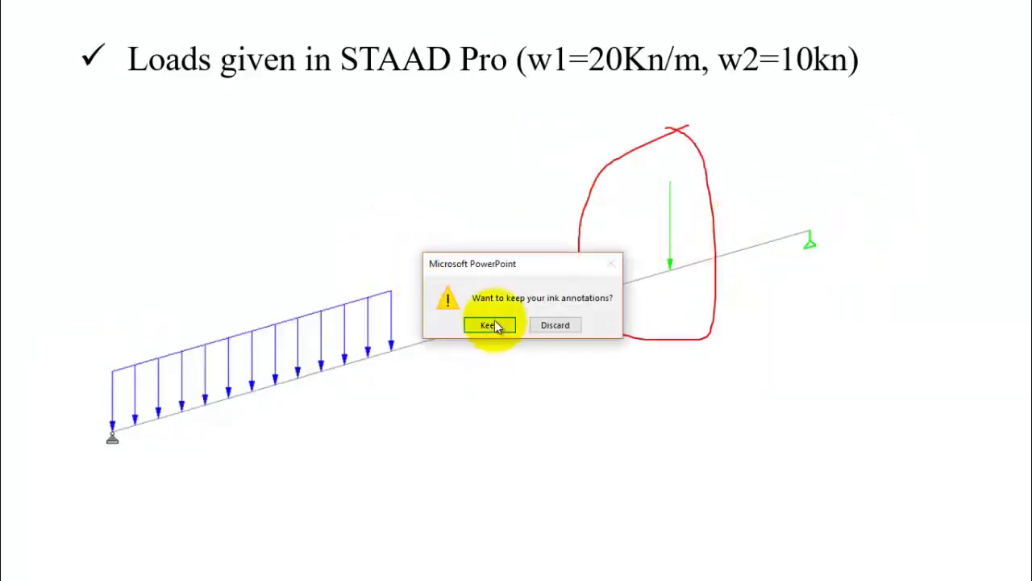
left_click(494, 323)
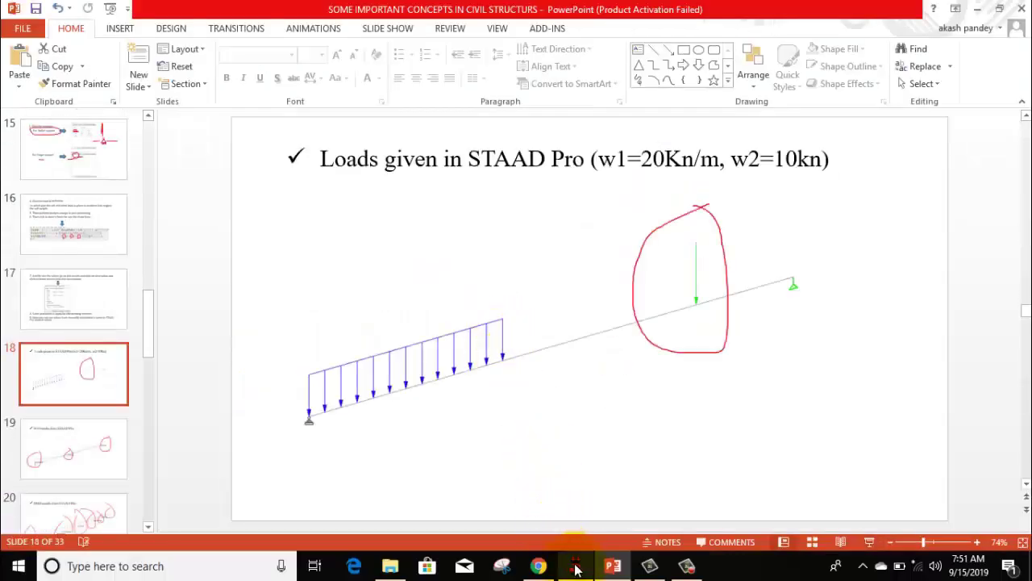
left_click(577, 567)
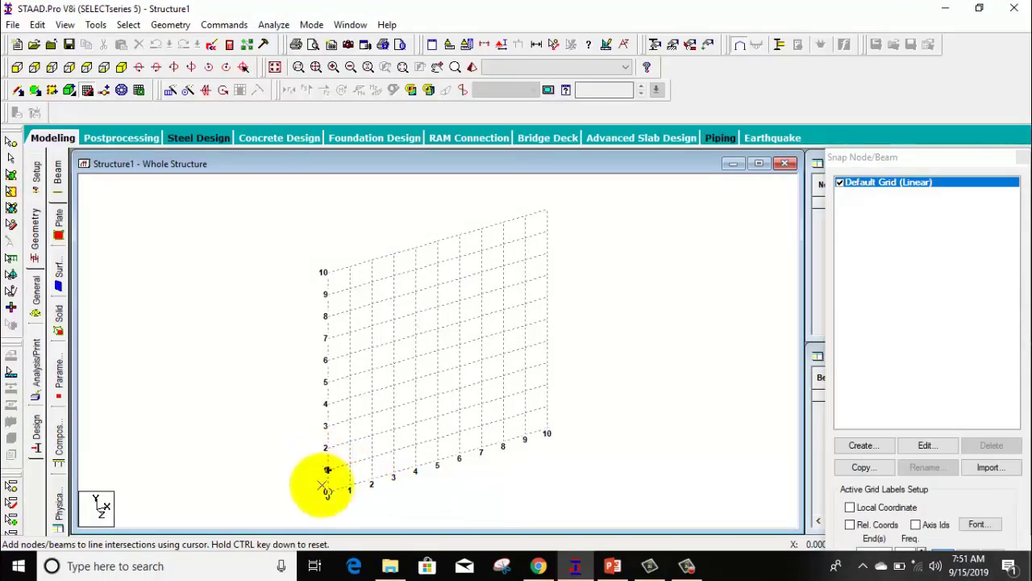
Step: Go to slide 11 with the simply supported beam problem in the lecture slides
left_click(617, 569)
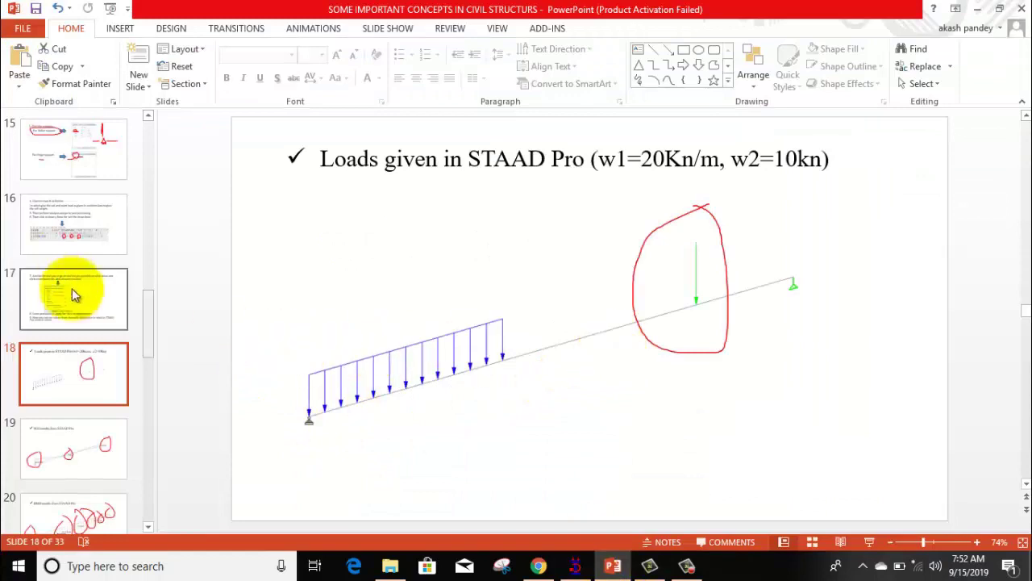
scroll(71, 282, "up", 2)
scroll(69, 277, "up", 1)
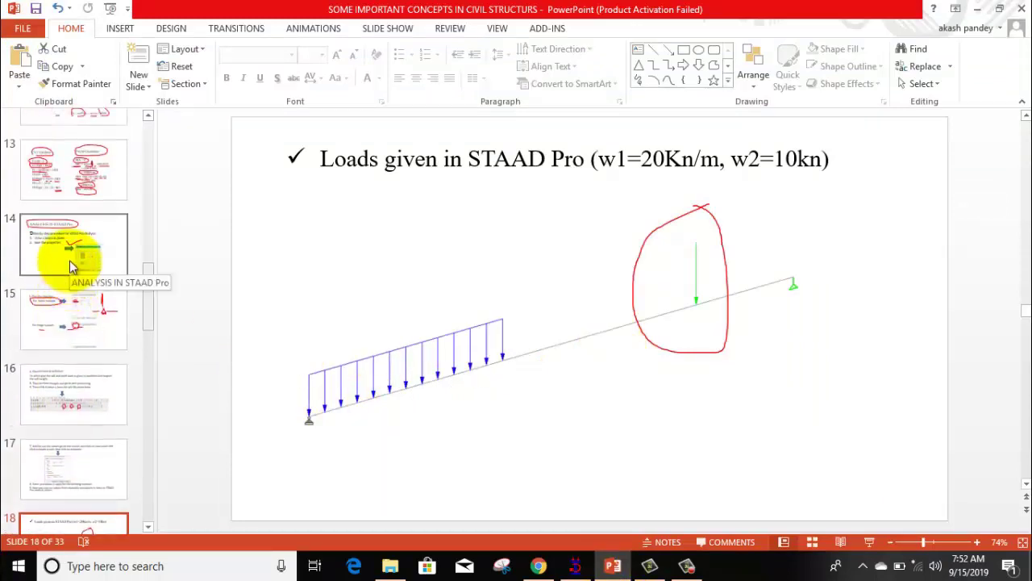
scroll(70, 260, "up", 2)
scroll(70, 258, "up", 2)
left_click(69, 247)
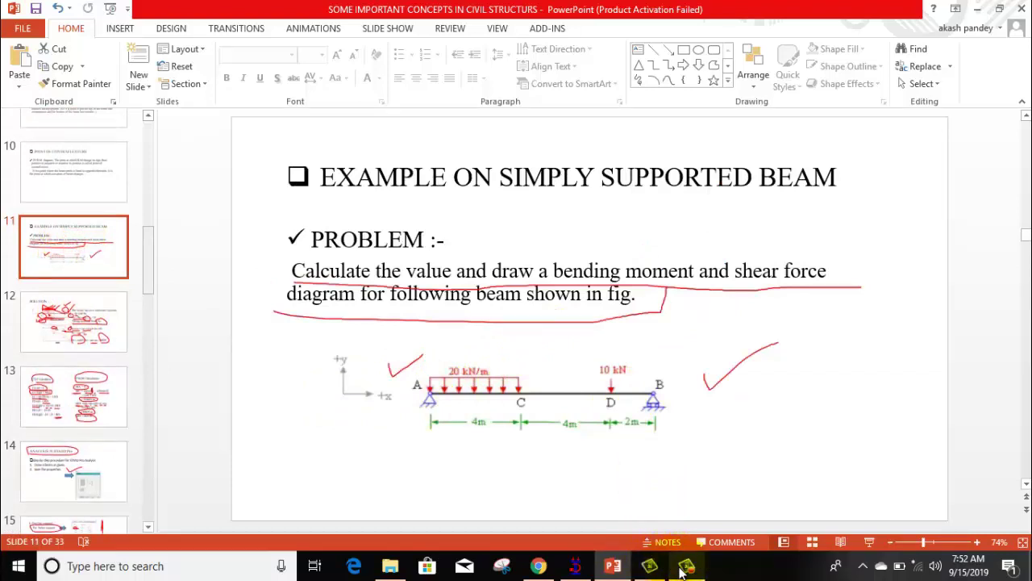
Step: Draw a beam from the grid origin to grid point 10 and hide the Default Grid
mouse_move(575, 565)
left_click(576, 550)
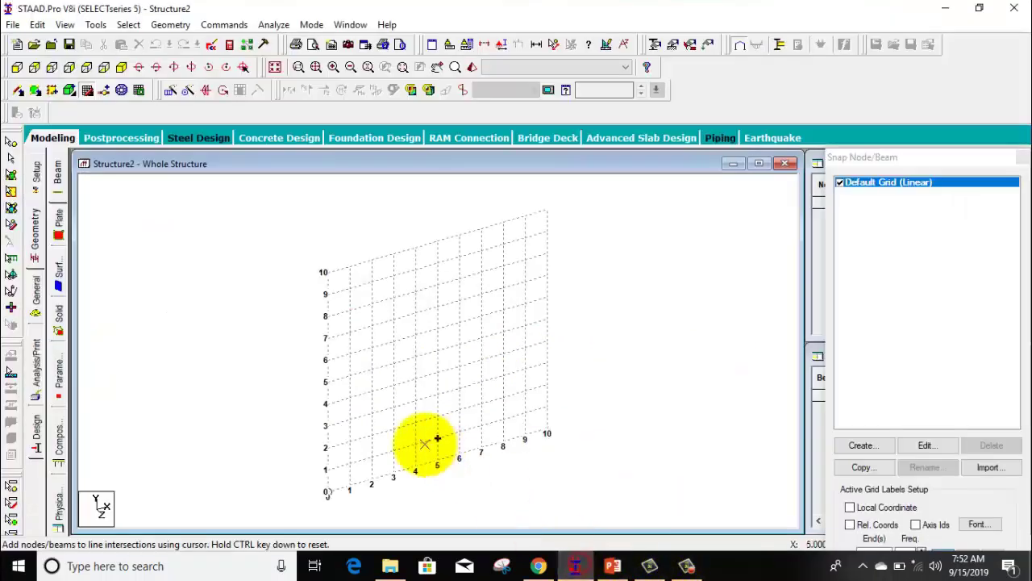
left_click(326, 492)
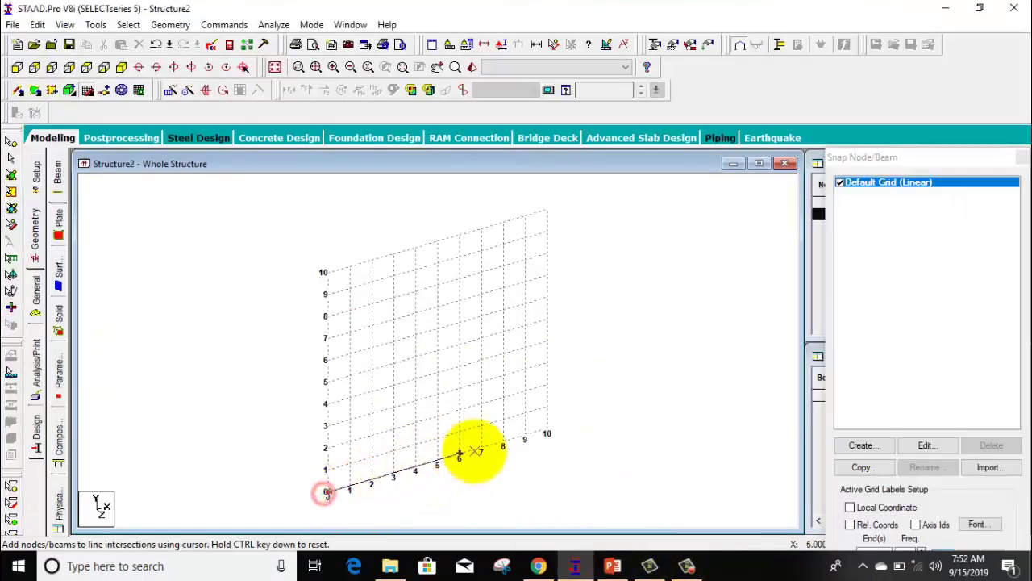
left_click(547, 433)
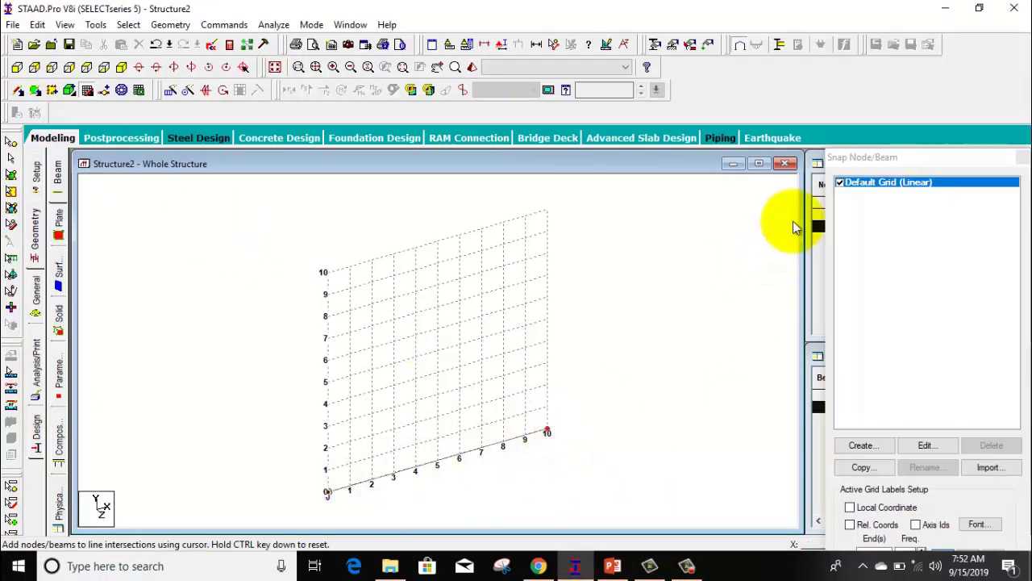
left_click(842, 186)
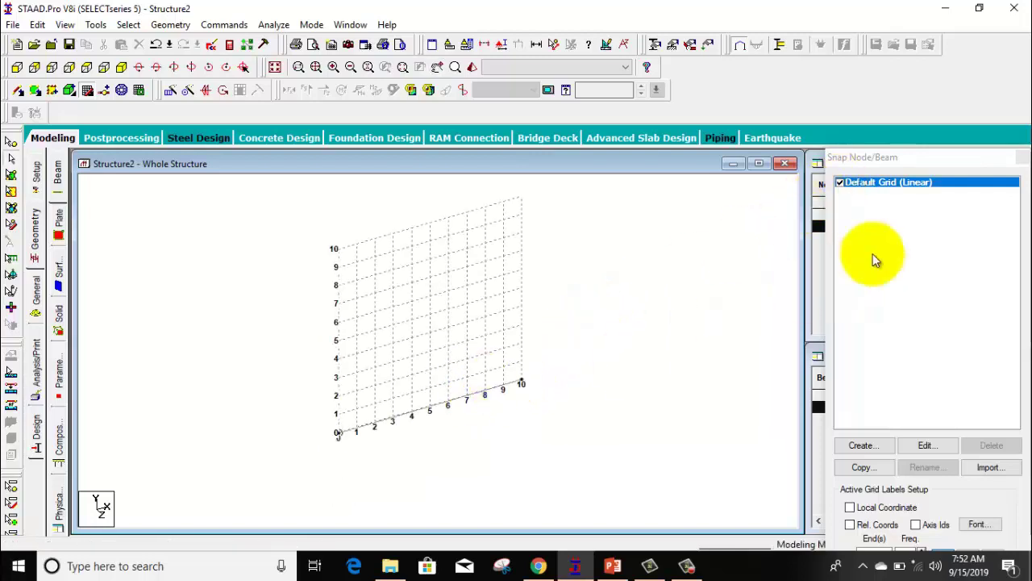
left_click(841, 182)
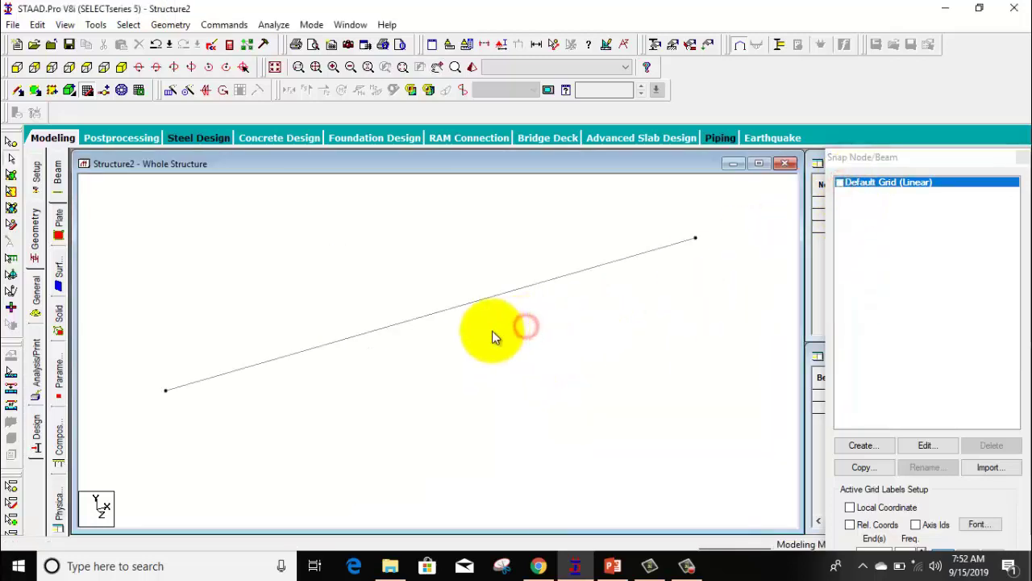
left_click(32, 304)
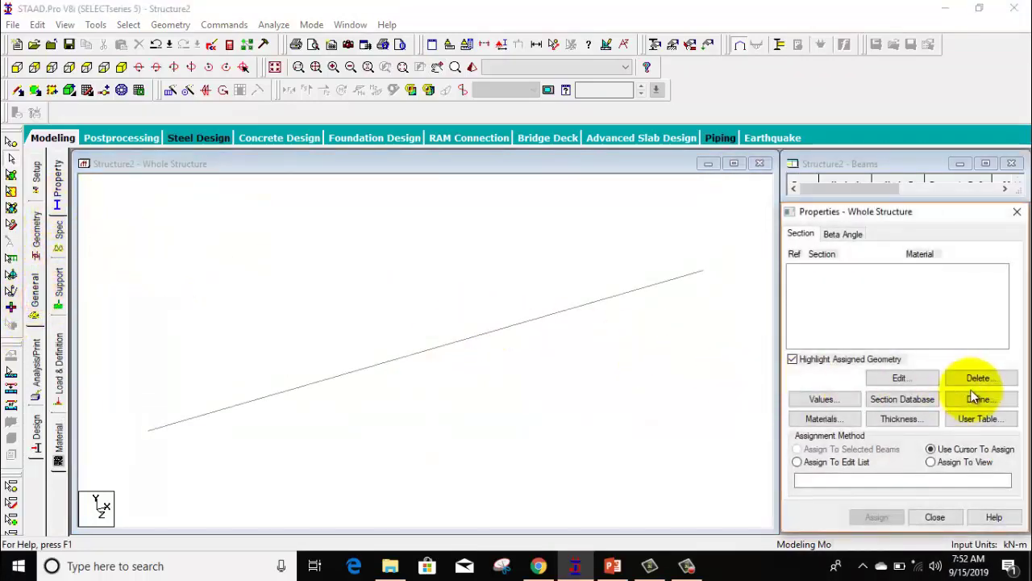
Step: Define a rectangular section YD 0.23, ZD 0.6 and assign it to the beam as R1
left_click(983, 401)
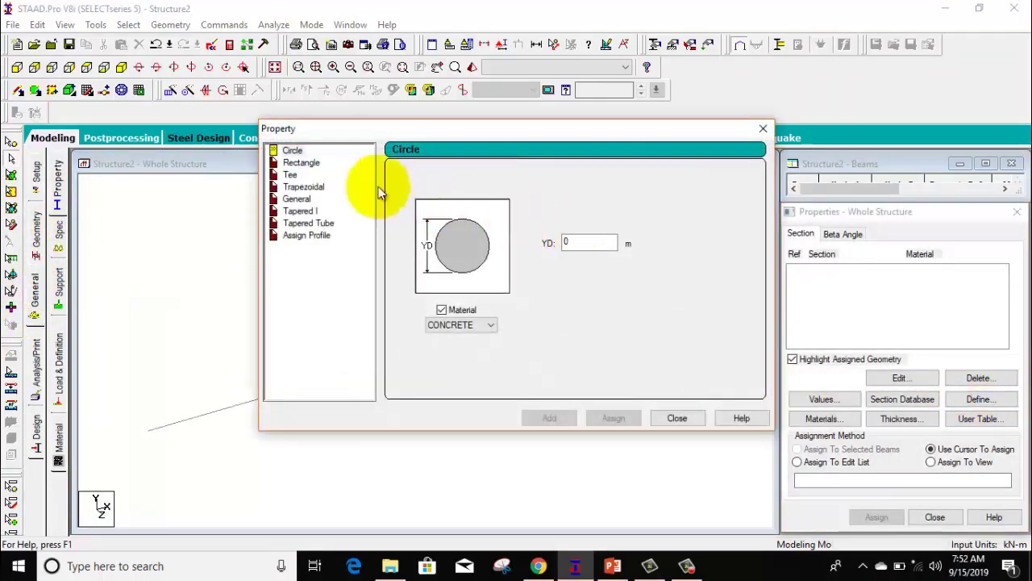
left_click(314, 163)
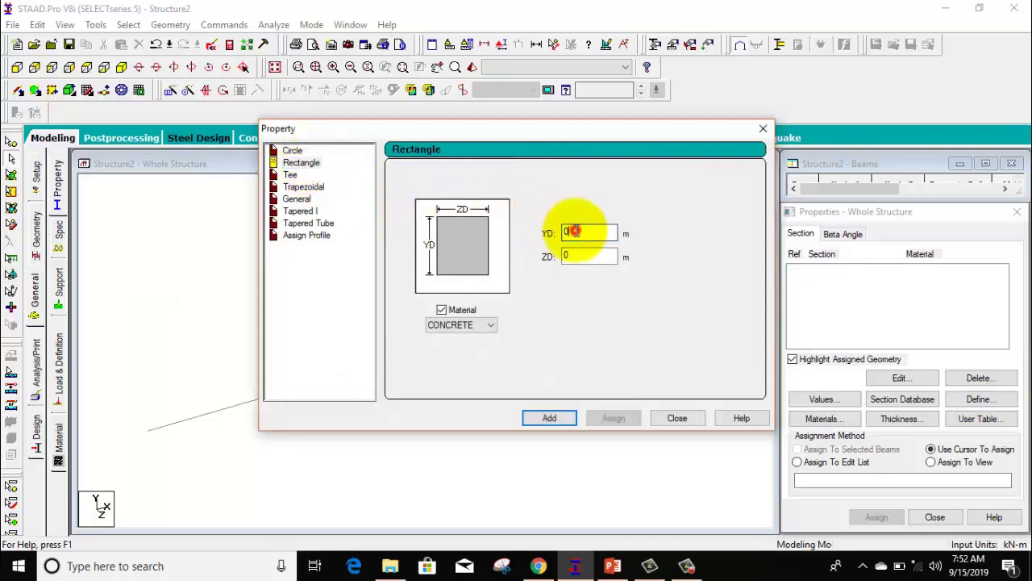
type("3")
left_click(588, 260)
type(".60")
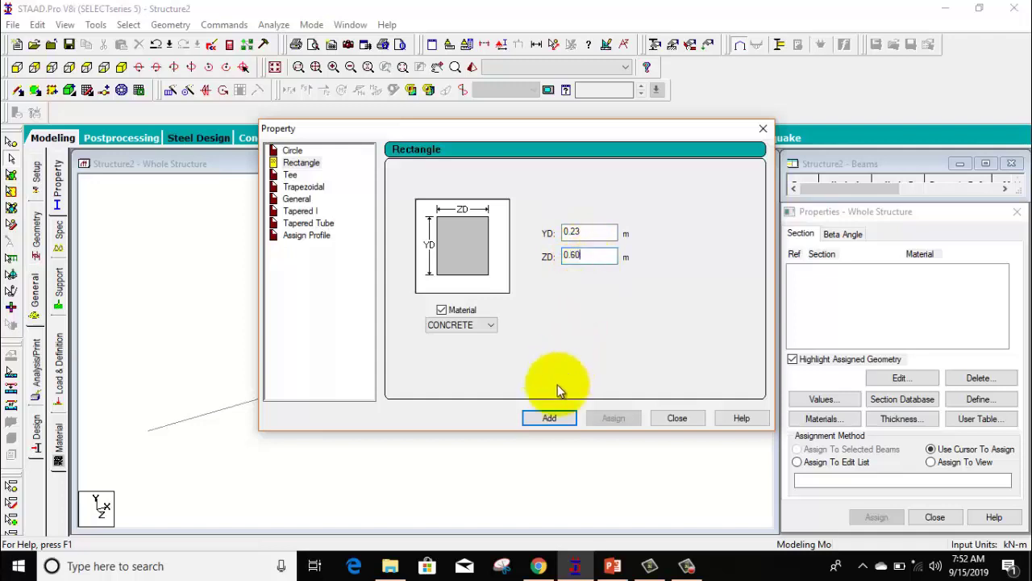
left_click(551, 417)
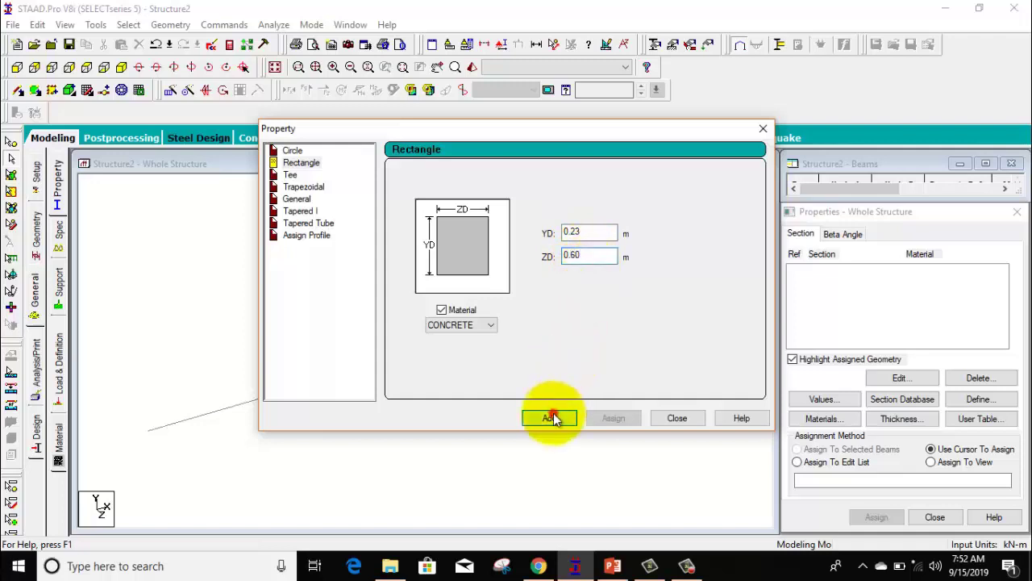
left_click(678, 418)
left_click_drag(701, 235, 238, 449)
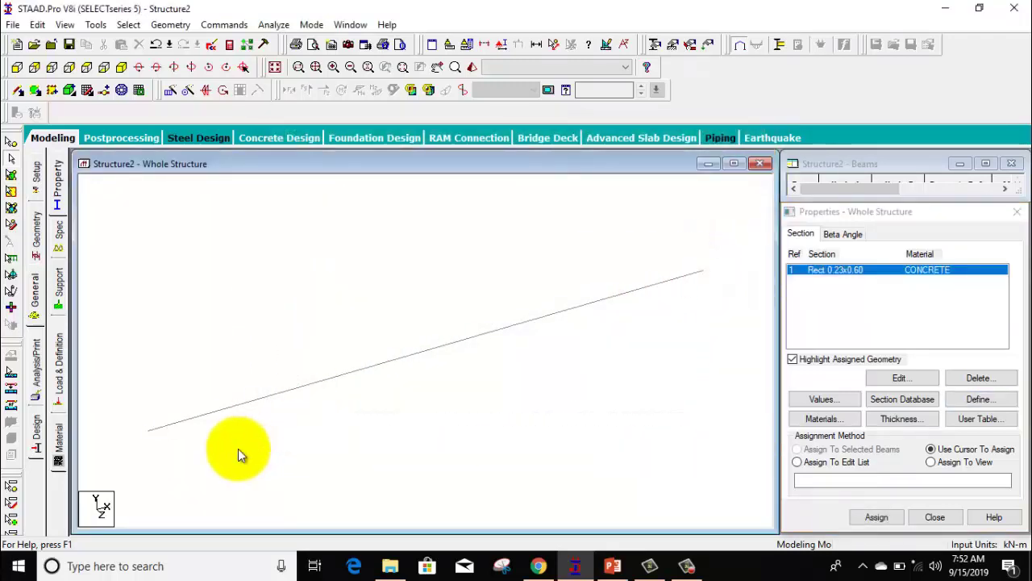
left_click(877, 517)
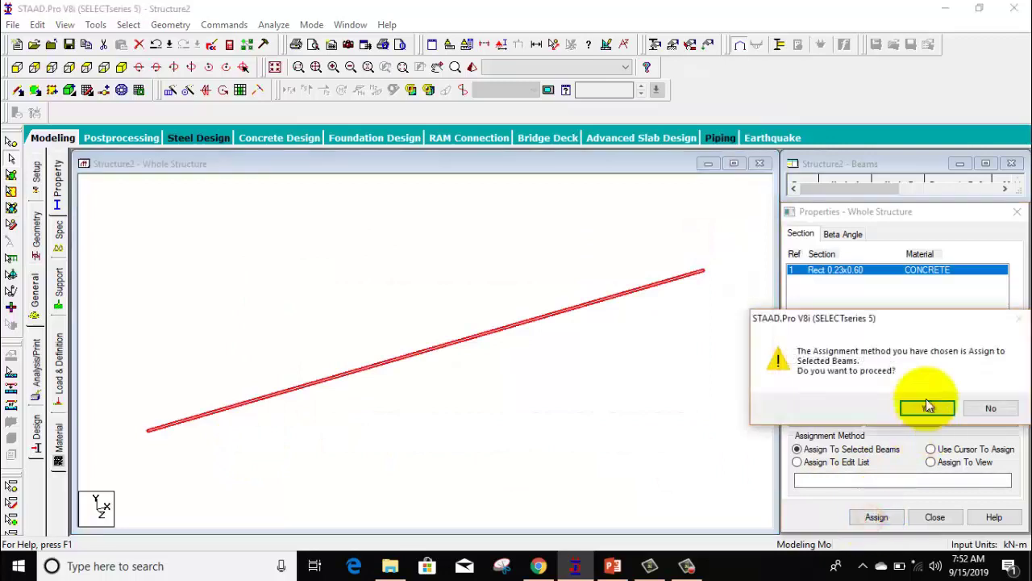
left_click(928, 409)
left_click(588, 422)
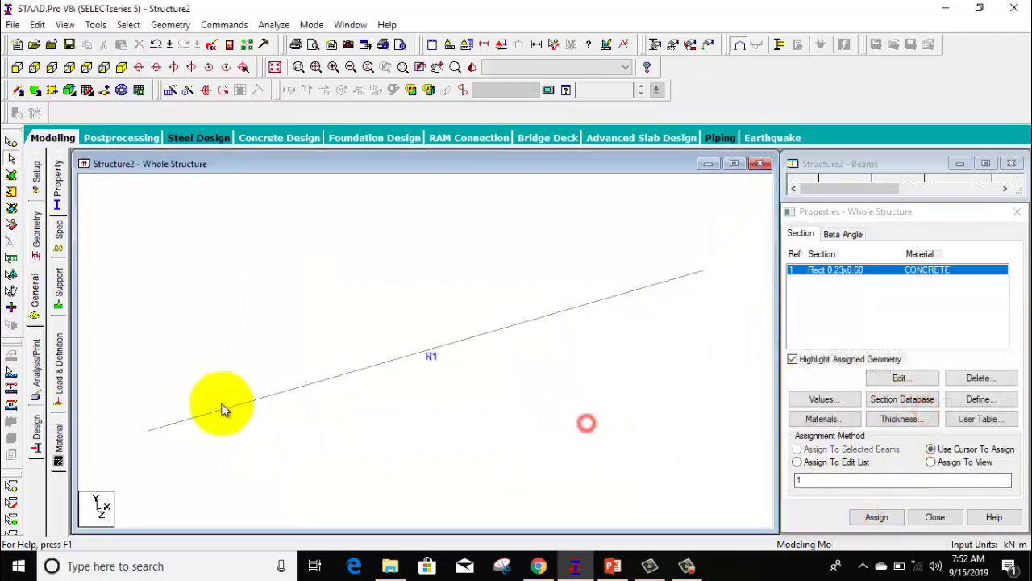
Step: Create a pinned support type
left_click(61, 289)
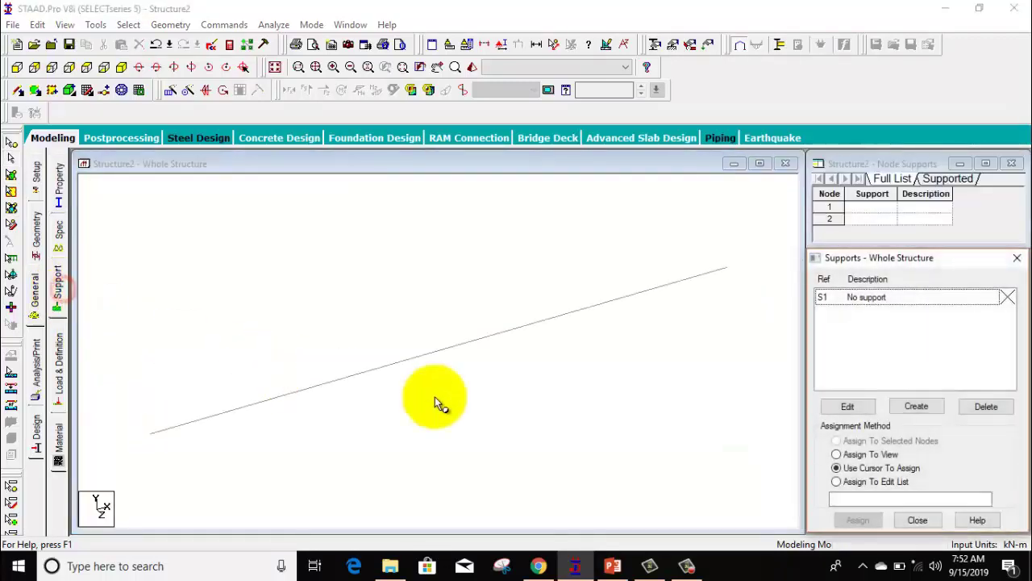
left_click(911, 407)
left_click(788, 225)
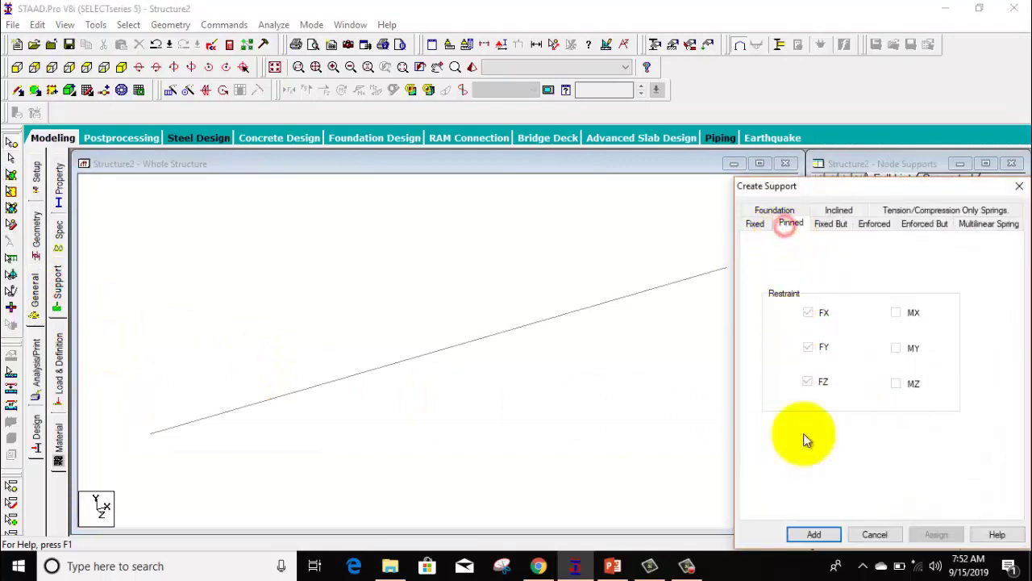
left_click(814, 534)
Step: Create a Fixed But support releasing FX, FZ, MX, MY and MZ as Support 3
left_click(911, 407)
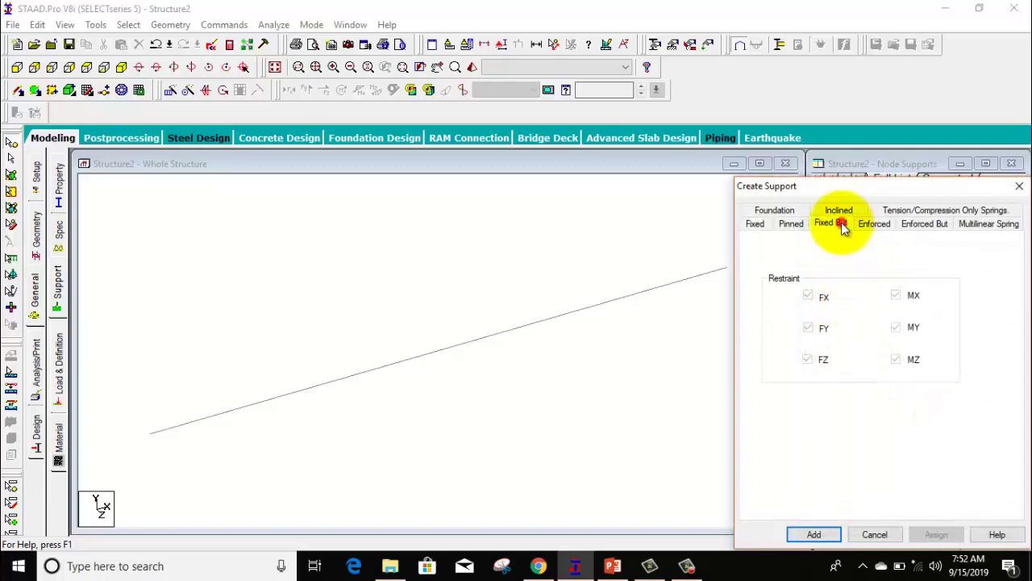
left_click(839, 225)
left_click(777, 276)
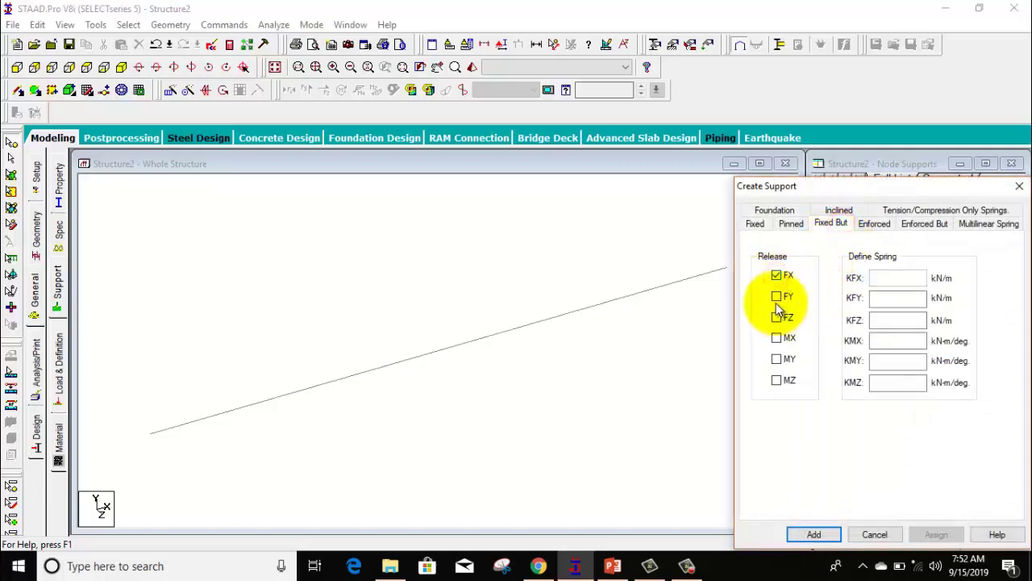
left_click(776, 318)
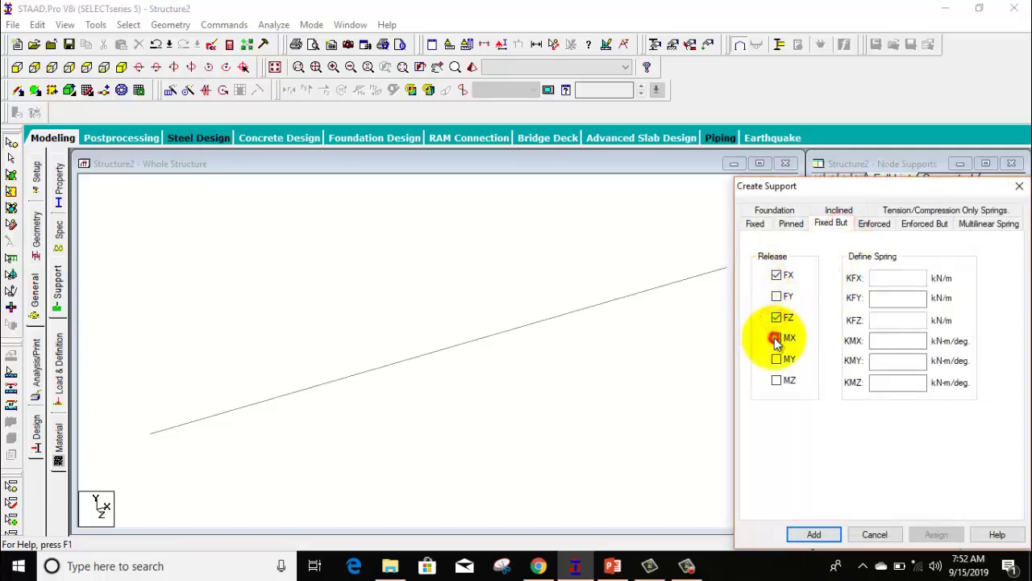
left_click(776, 338)
left_click(776, 359)
left_click(776, 380)
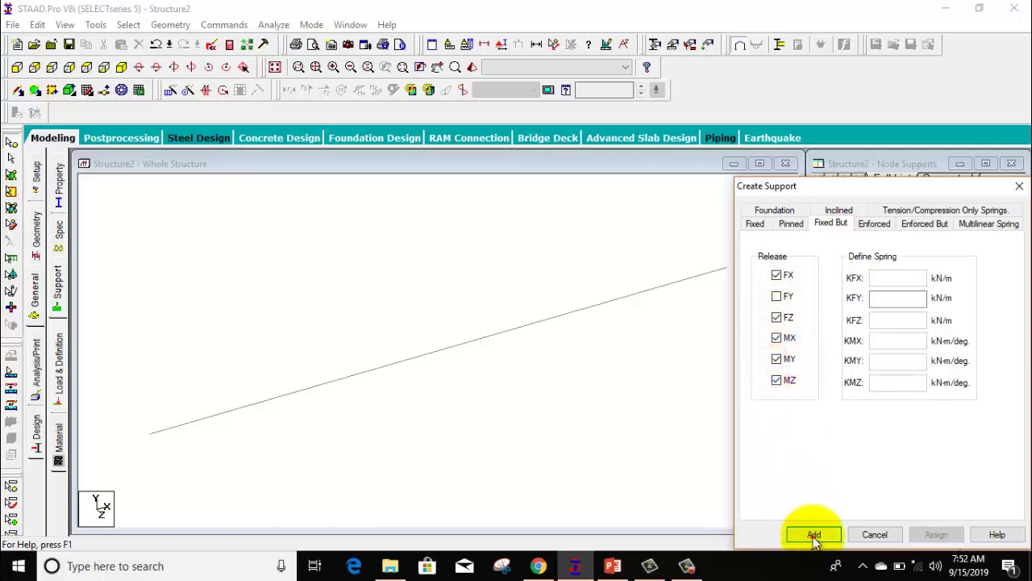
left_click(815, 535)
Step: Assign Support 3 to the right-end node 2 and Support 2 to the left-end node 1
left_click(867, 330)
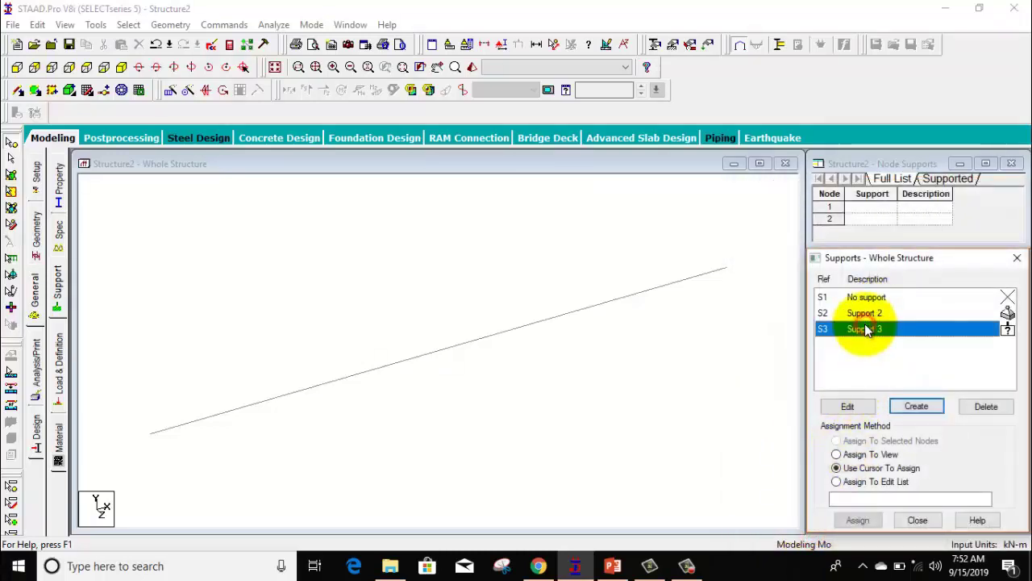
left_click(732, 268)
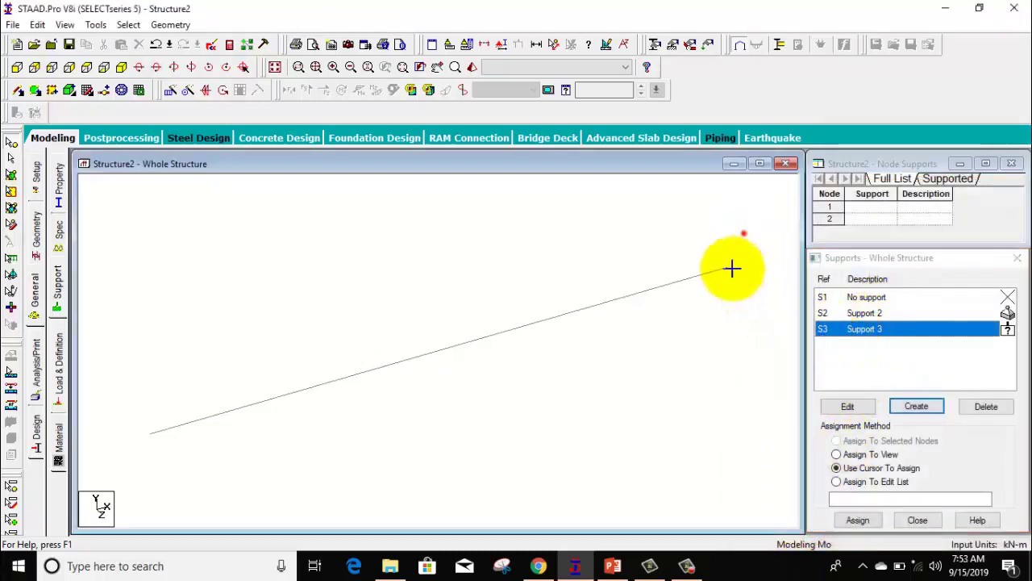
left_click(867, 522)
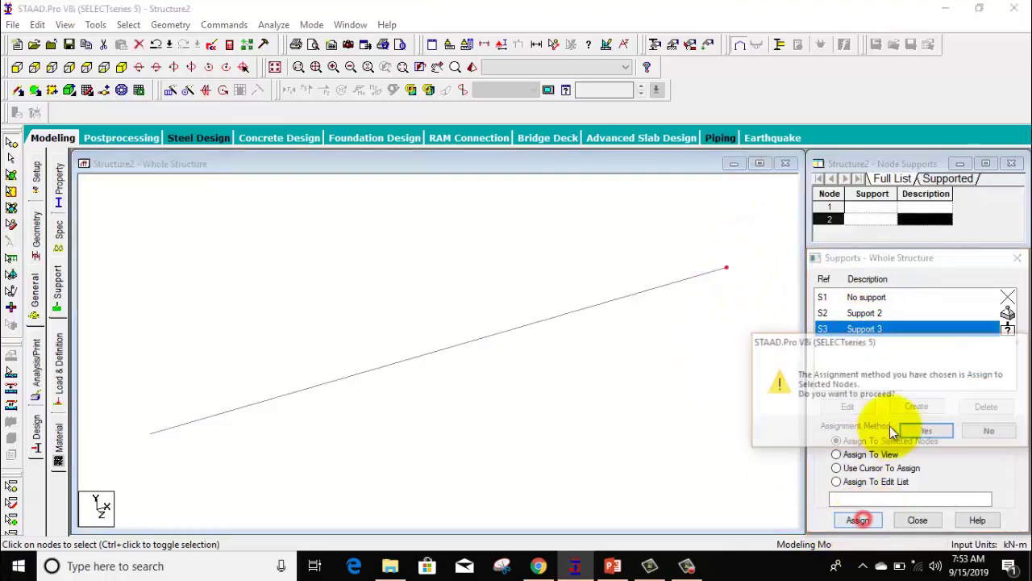
left_click(921, 428)
left_click(885, 314)
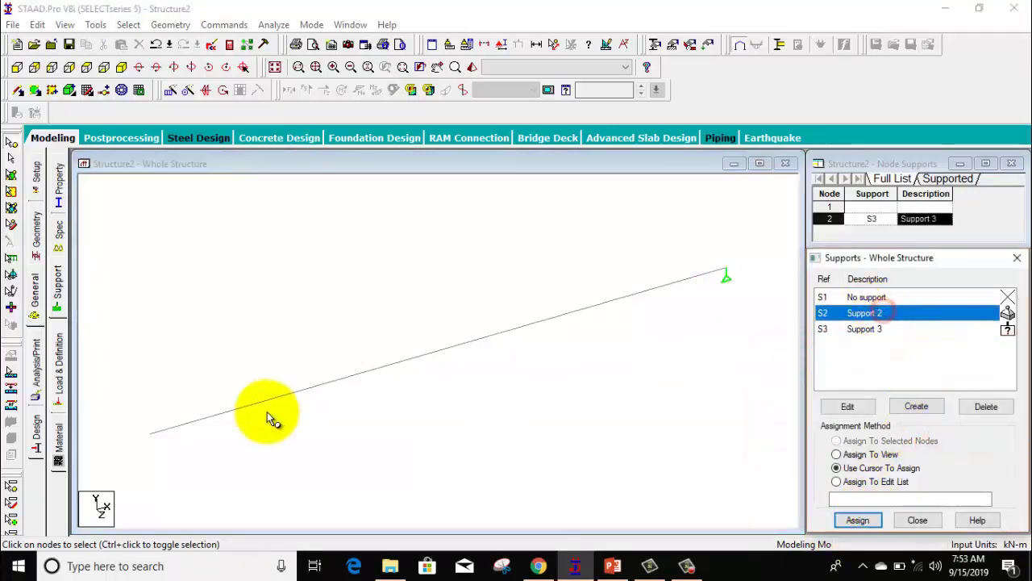
left_click(172, 369)
left_click(150, 433)
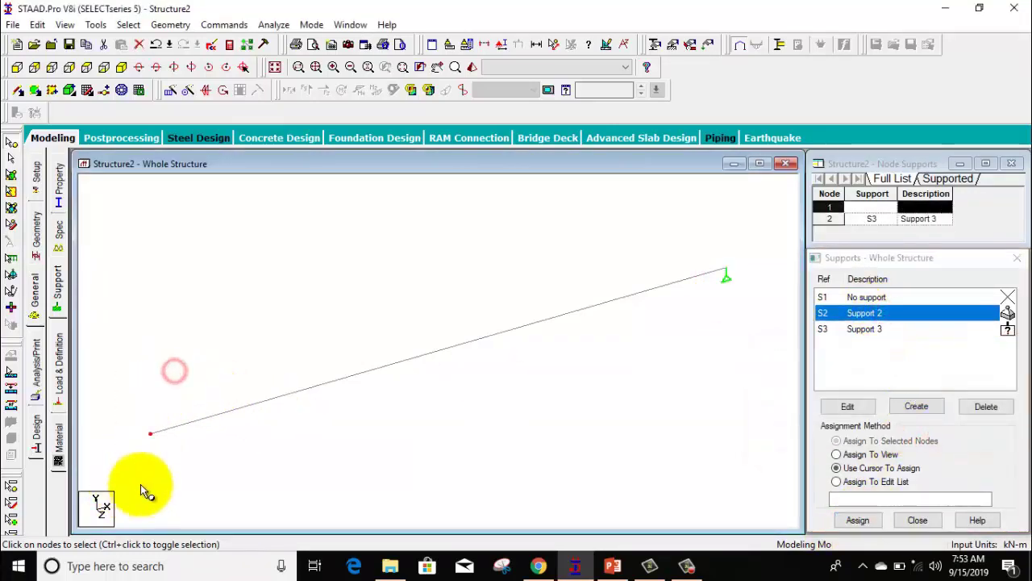
left_click(857, 520)
left_click(922, 429)
left_click(436, 465)
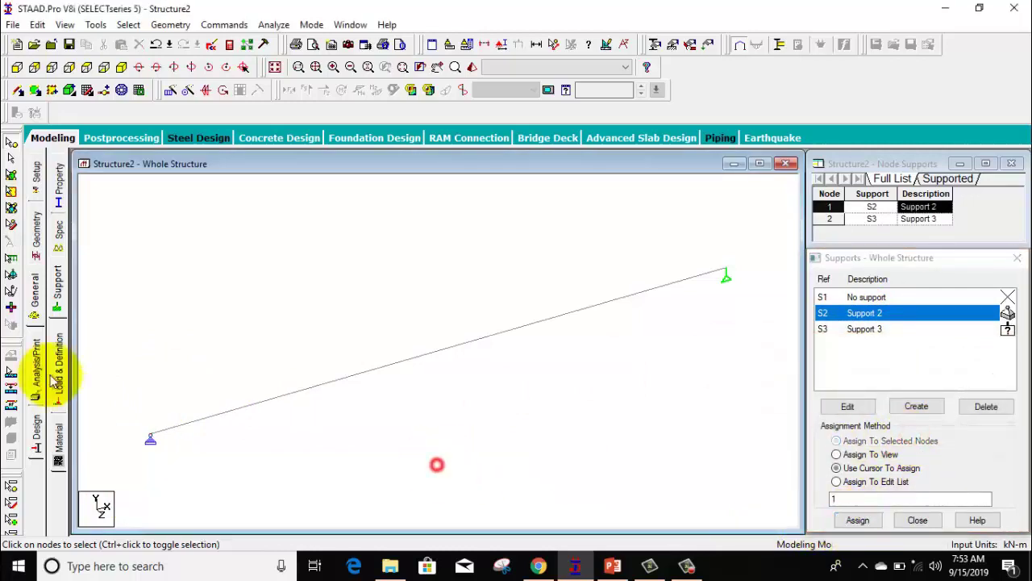
left_click(59, 371)
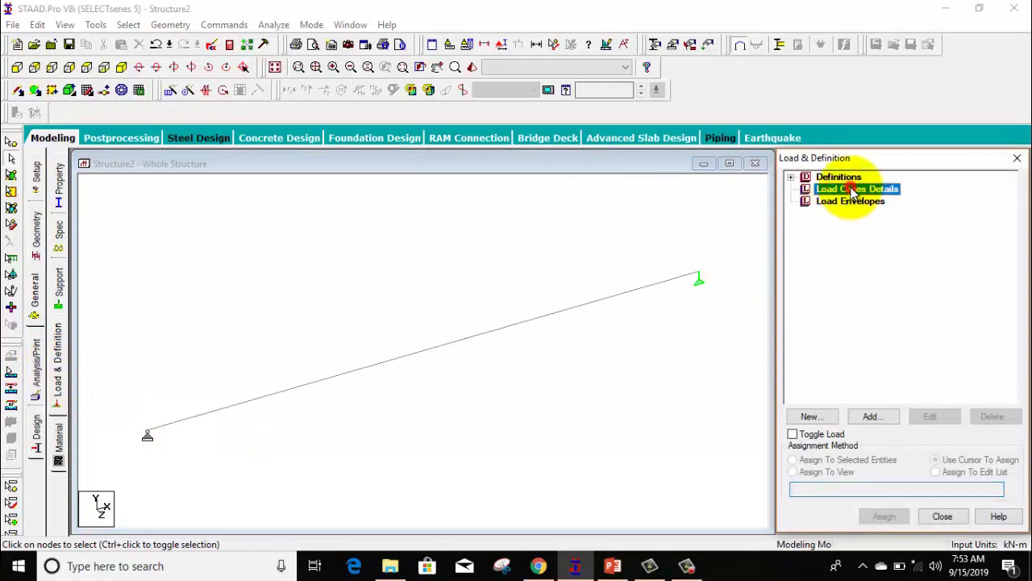
Step: Add load case 1 with Dead loading type and the title 'dl'
left_click(872, 416)
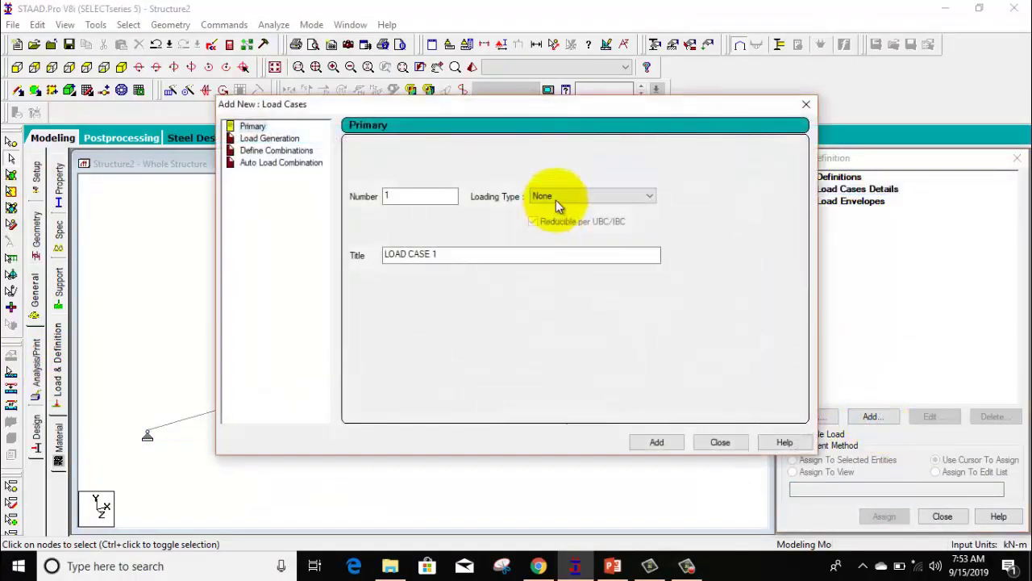
left_click(556, 200)
left_click(560, 220)
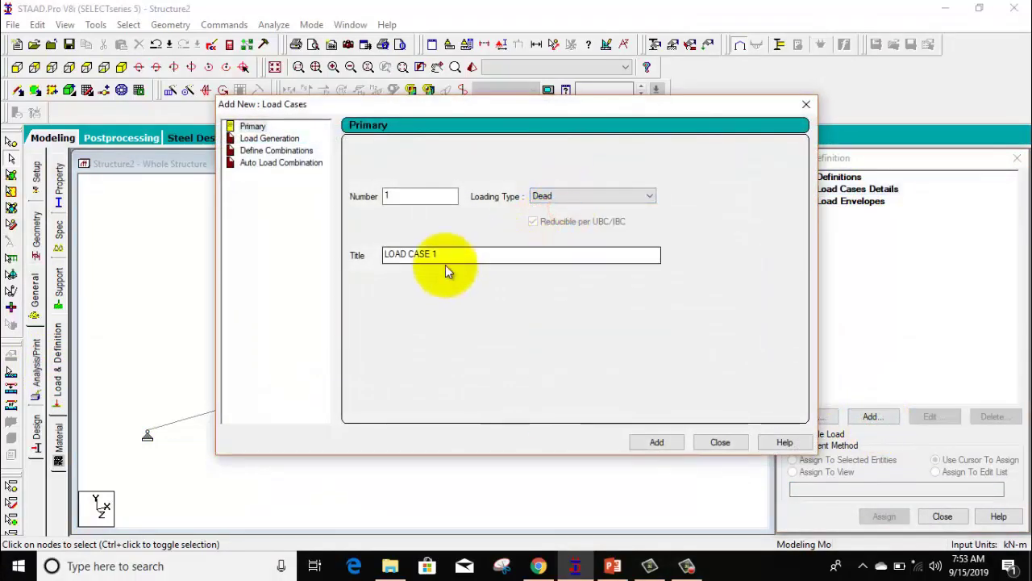
left_click_drag(450, 256, 368, 255)
type("dl")
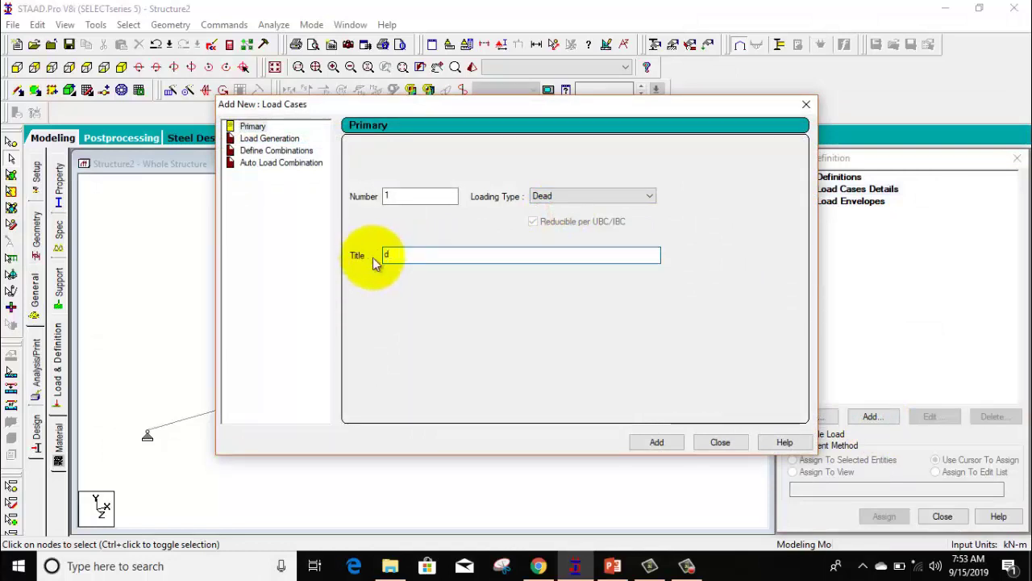
left_click(655, 442)
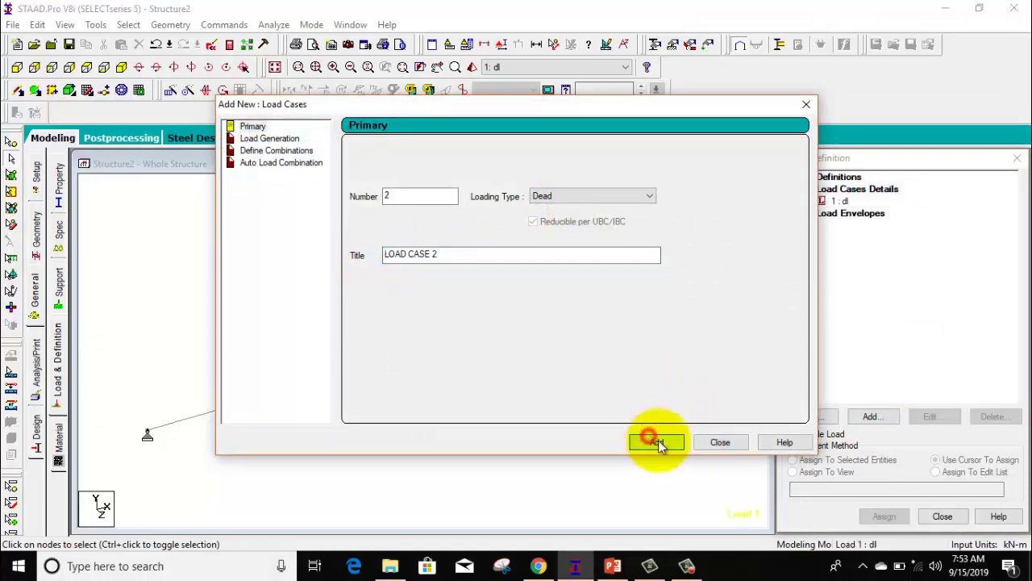
left_click(717, 442)
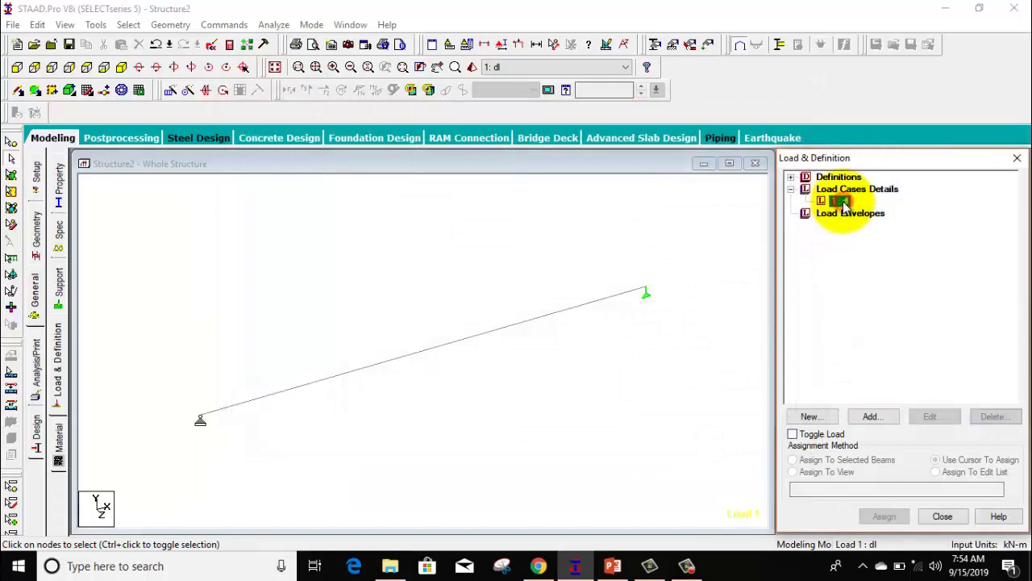
left_click(872, 416)
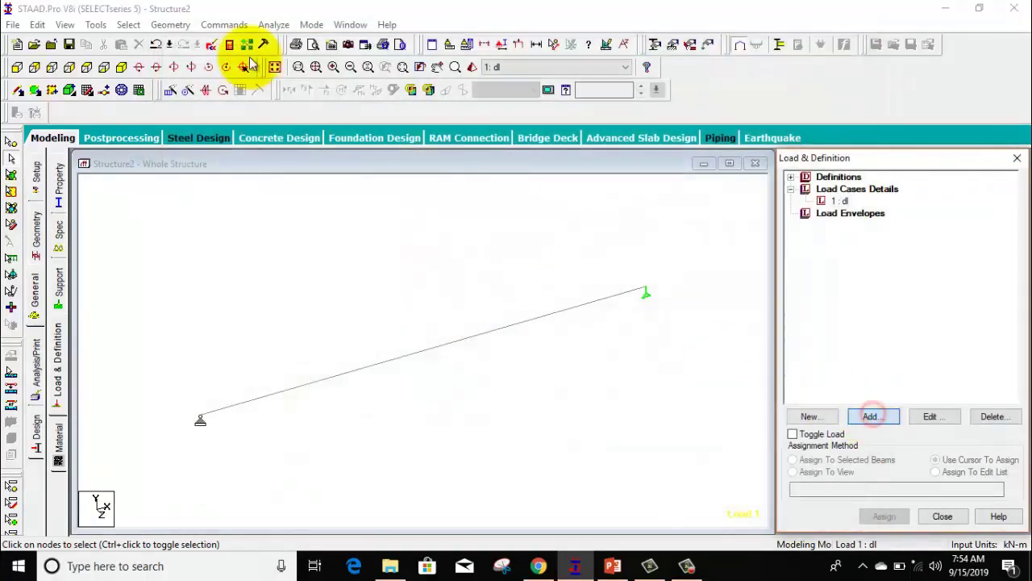
Step: Add a -20 kN/m uniform member force from 0 to 4 m to load case dl
double_click(839, 201)
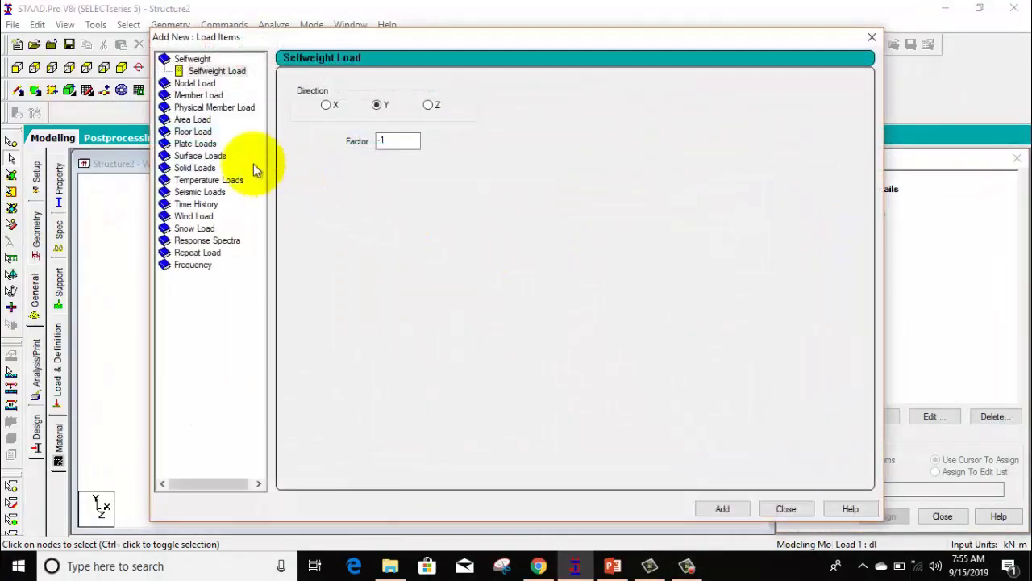
left_click(197, 95)
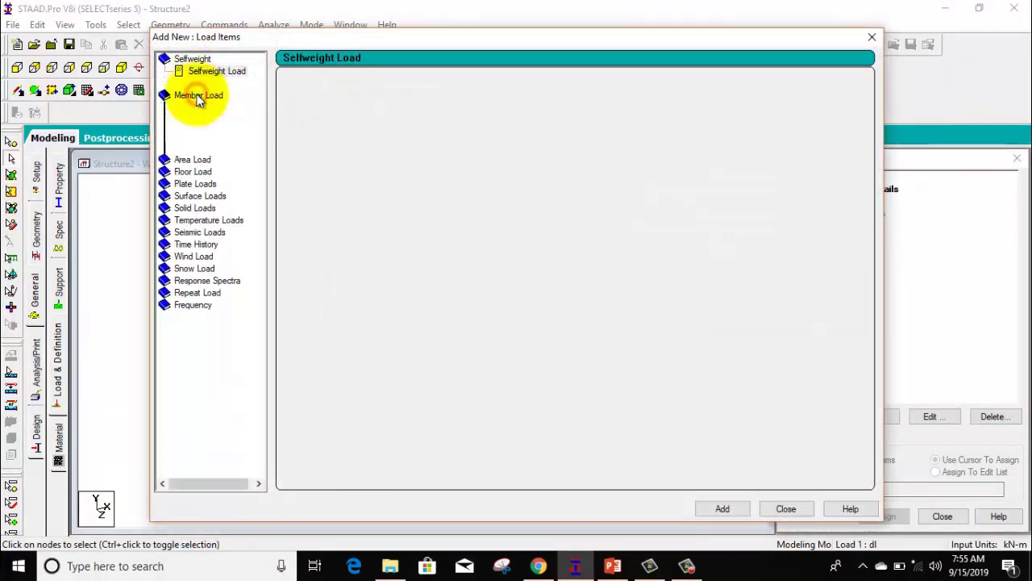
double_click(434, 122)
type("-2")
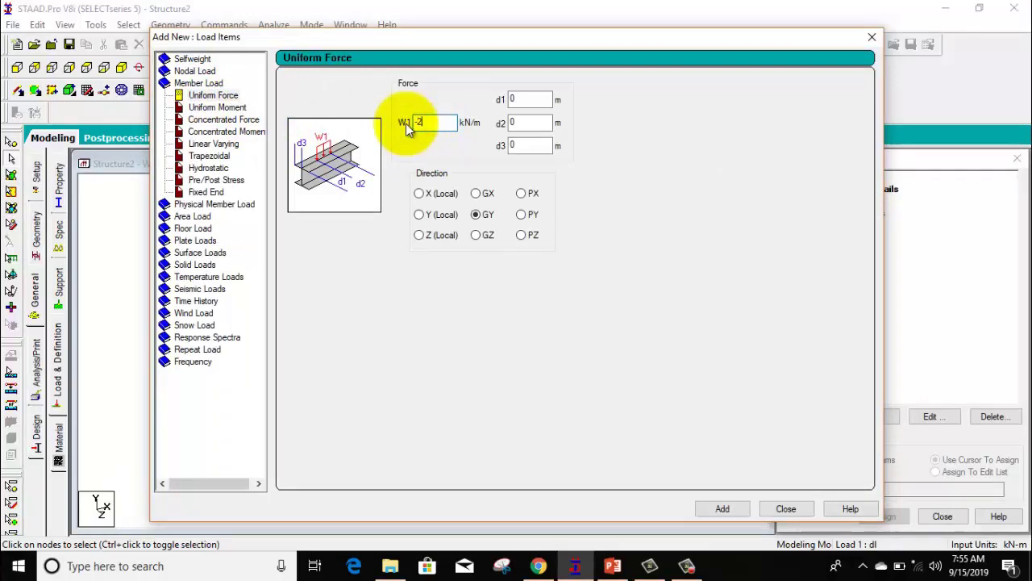
type("0")
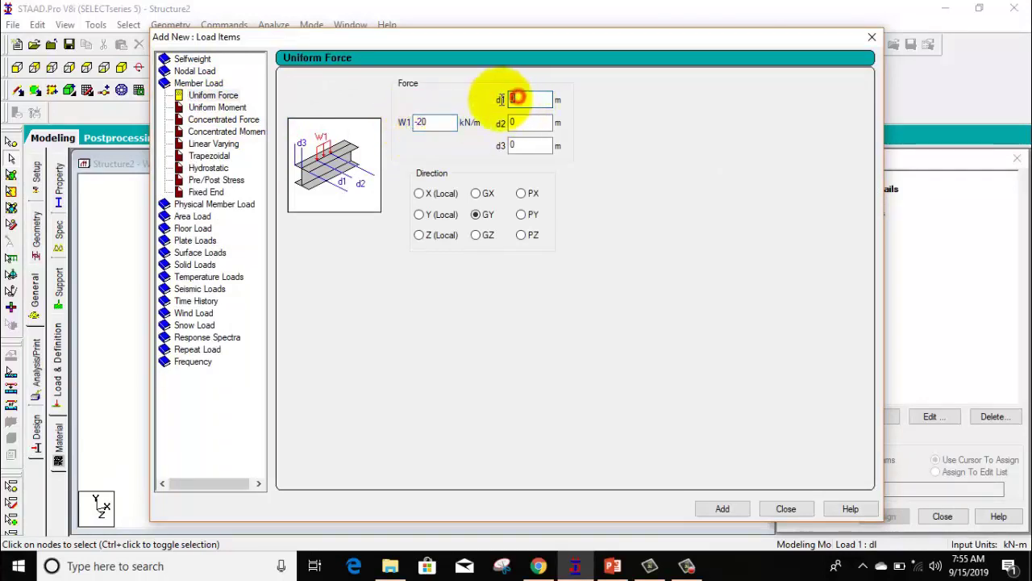
double_click(535, 122)
type("4")
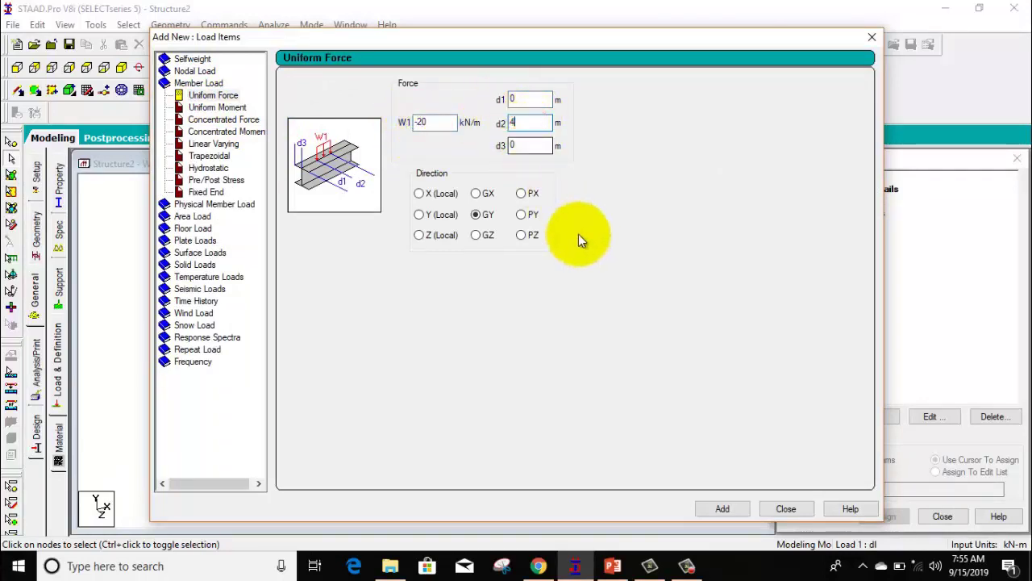
left_click(719, 506)
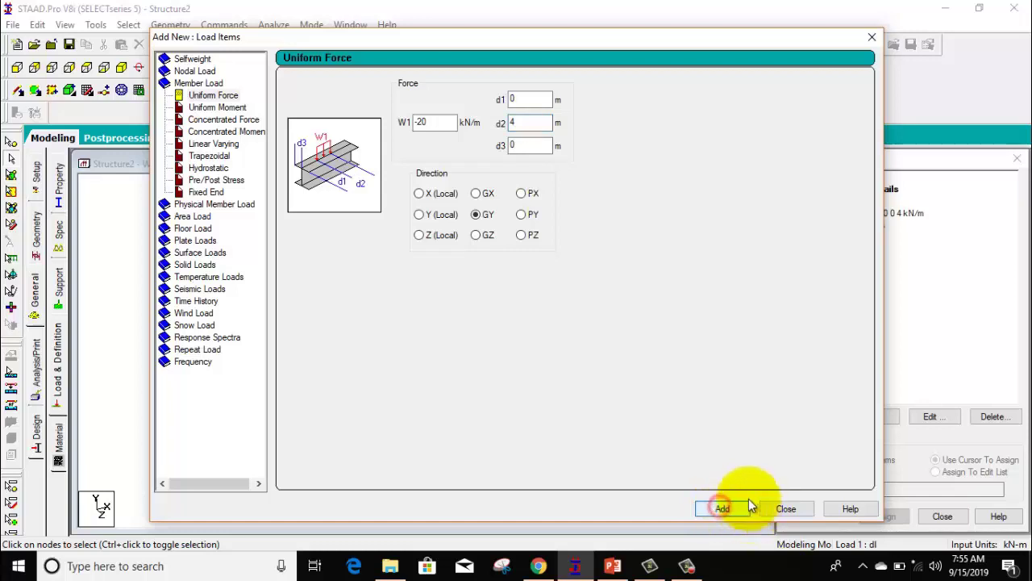
Step: Enter a concentrated force of -10 kN at 8 m
left_click(210, 119)
left_click(427, 122)
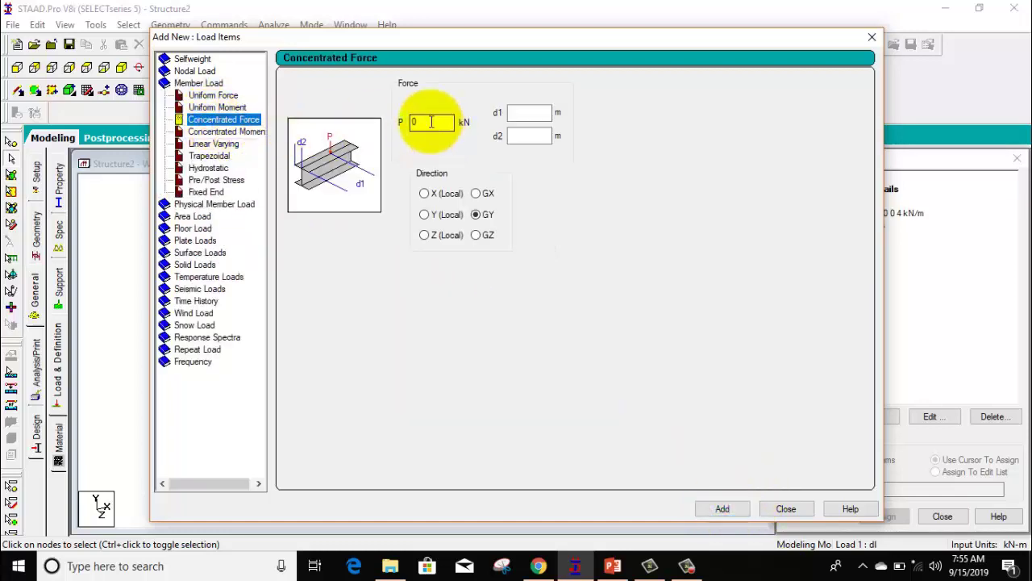
key("BackSpace")
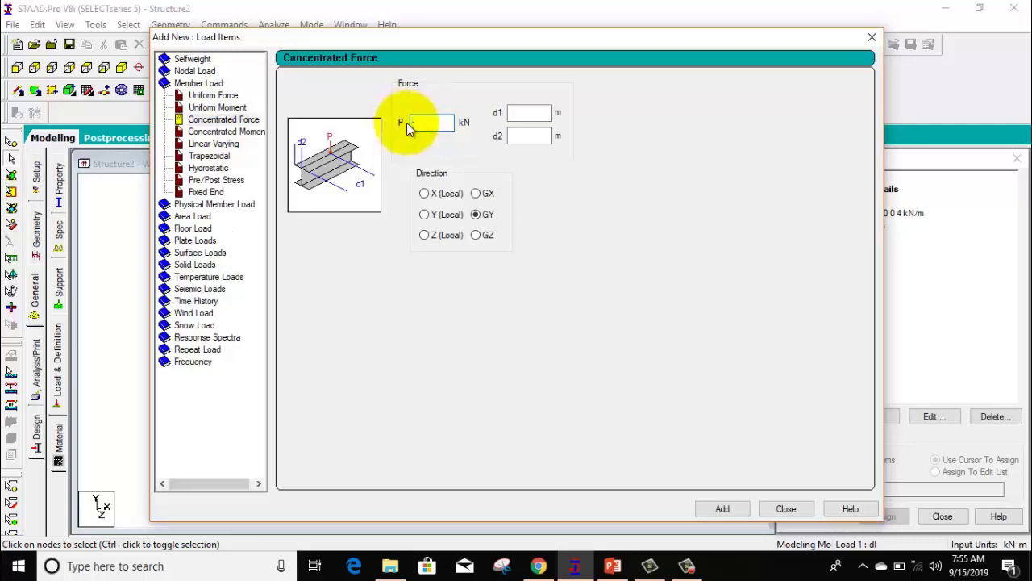
type("-10")
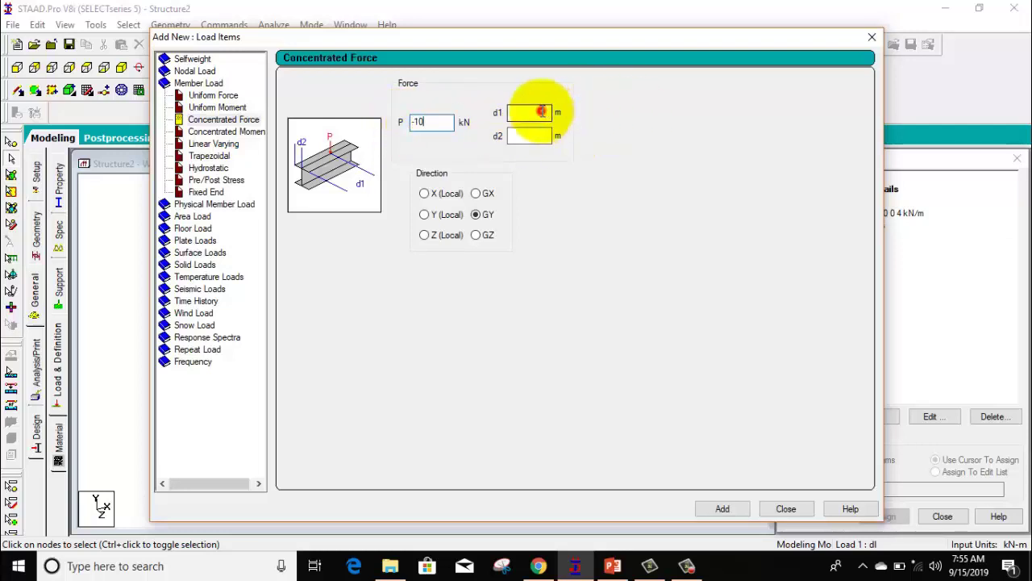
type("8")
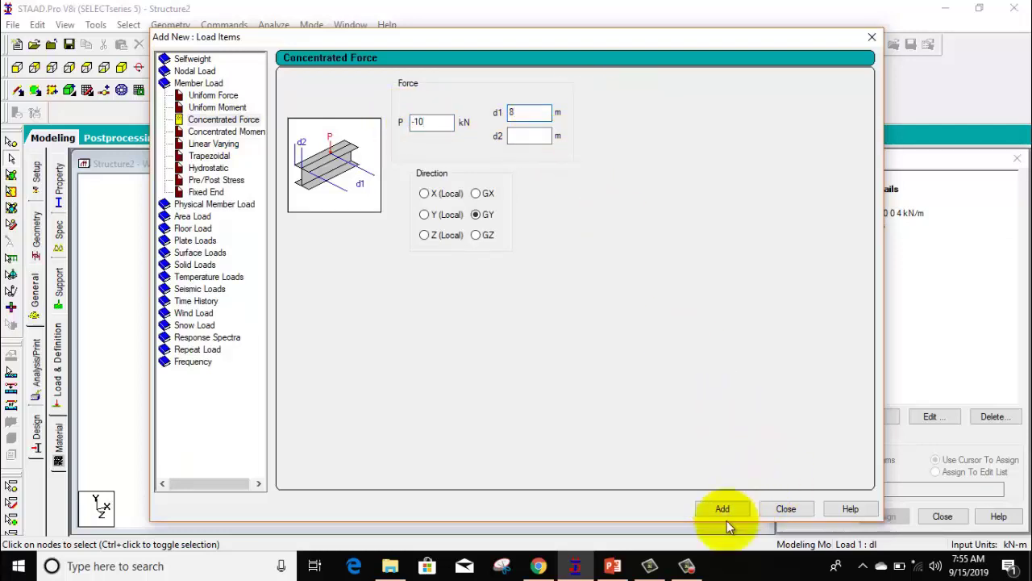
Step: Add the -10 kN point force to dl and assign the uniform load to the beam
left_click(714, 509)
left_click(783, 510)
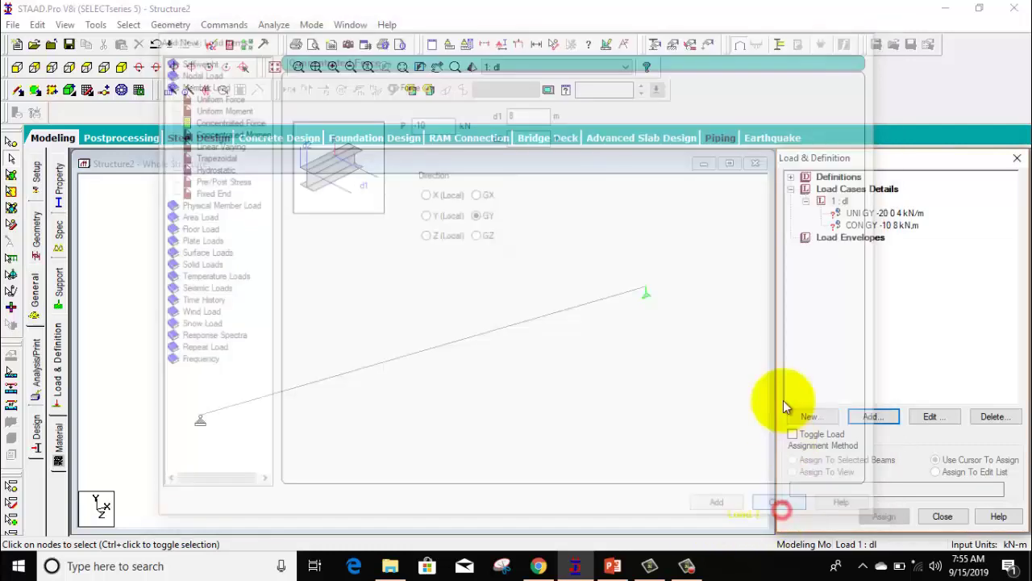
left_click(857, 214)
left_click(592, 303)
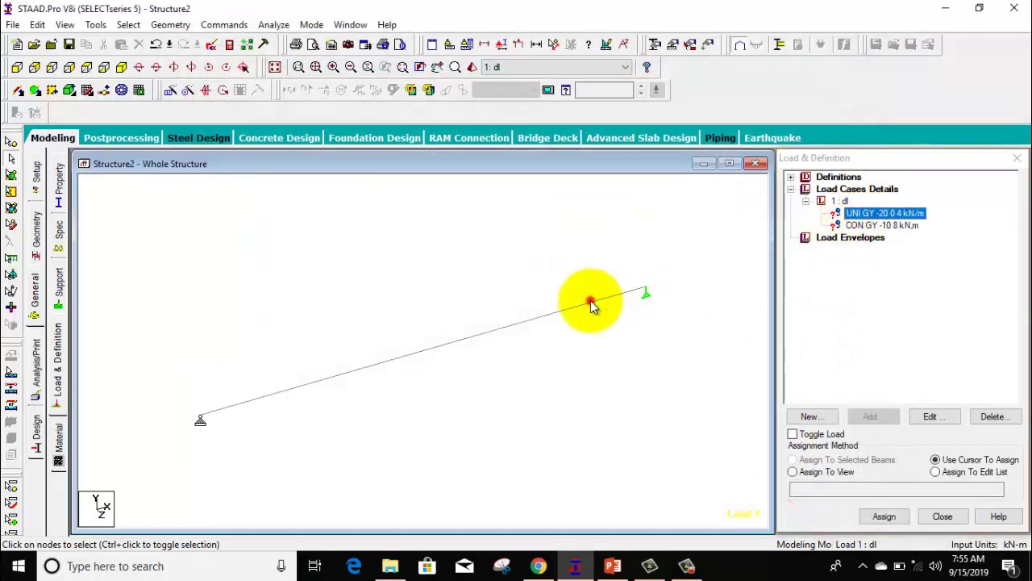
left_click(840, 461)
left_click(885, 516)
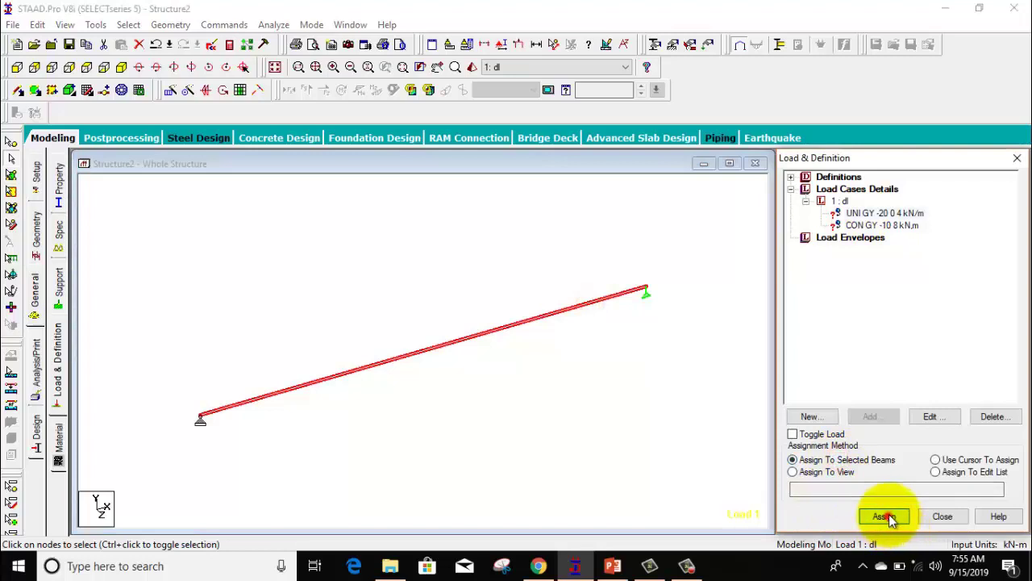
left_click(919, 382)
Step: Assign the -10 kN point load at 8 m to the beam
left_click(882, 225)
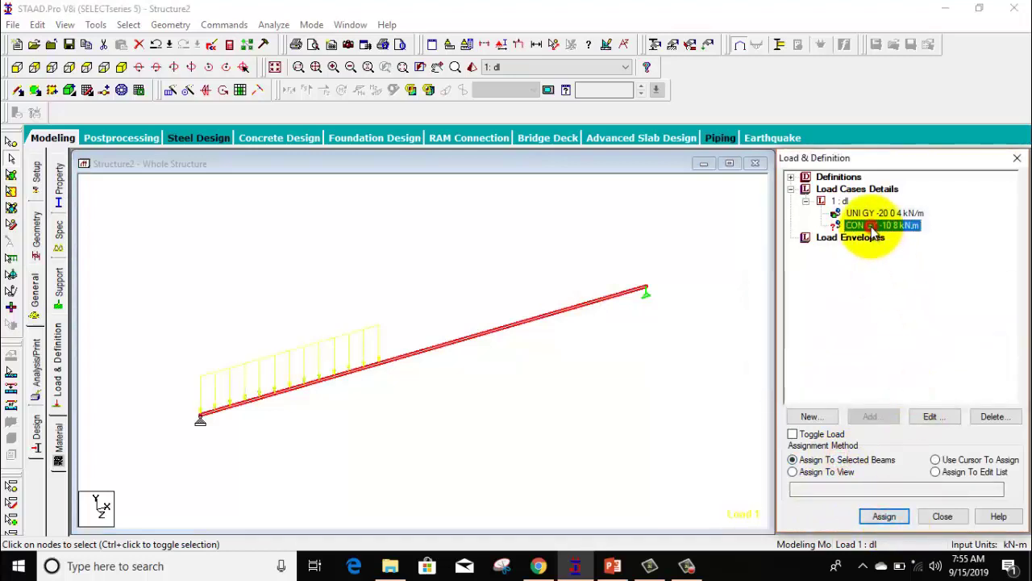
left_click(543, 317)
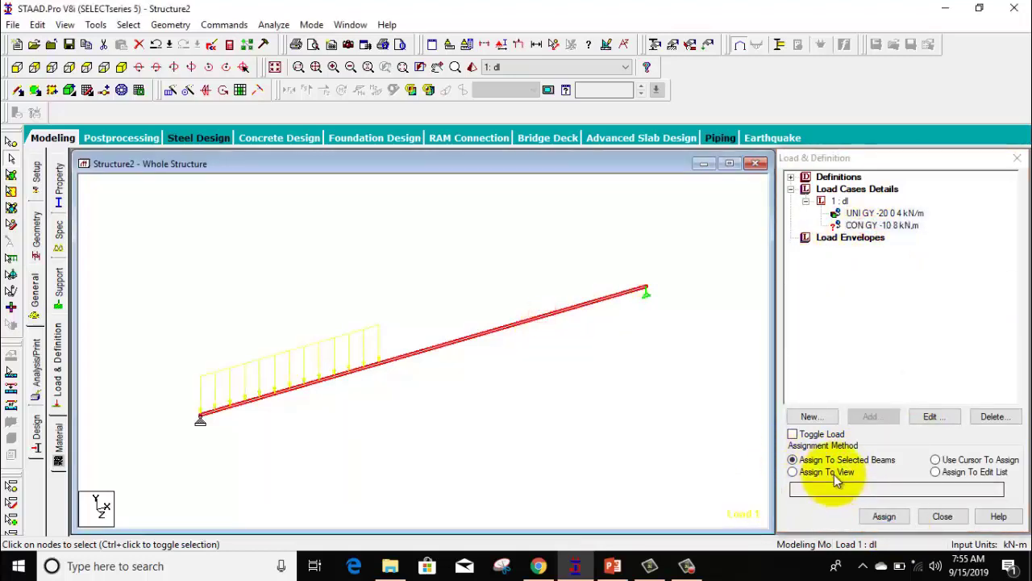
left_click(884, 517)
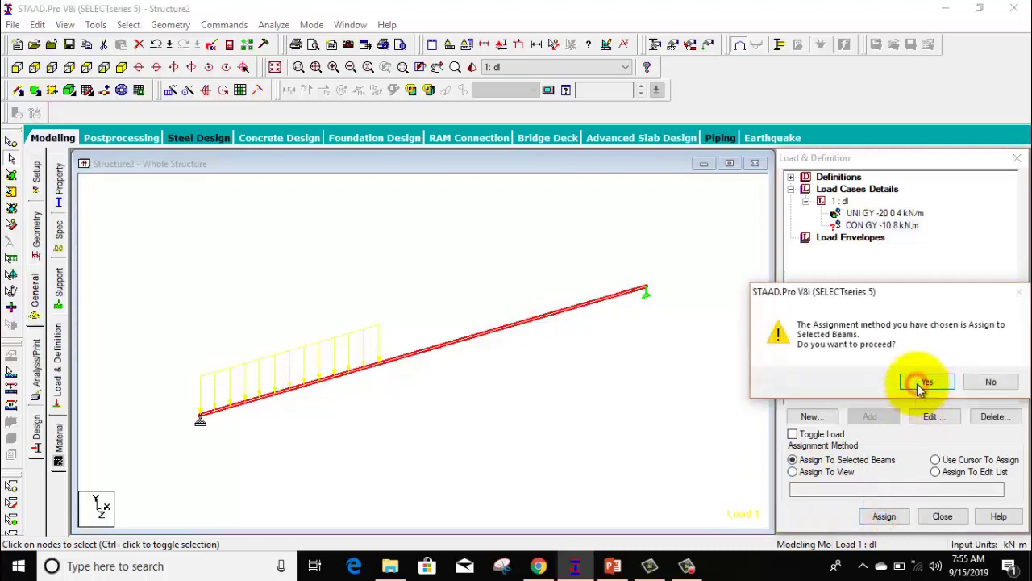
left_click(924, 382)
left_click(624, 380)
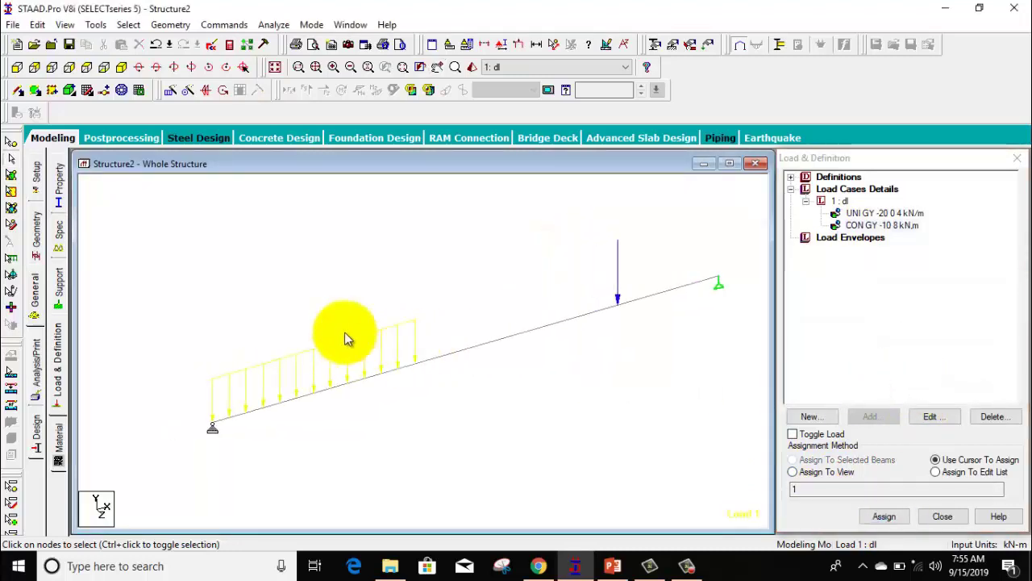
left_click(140, 335)
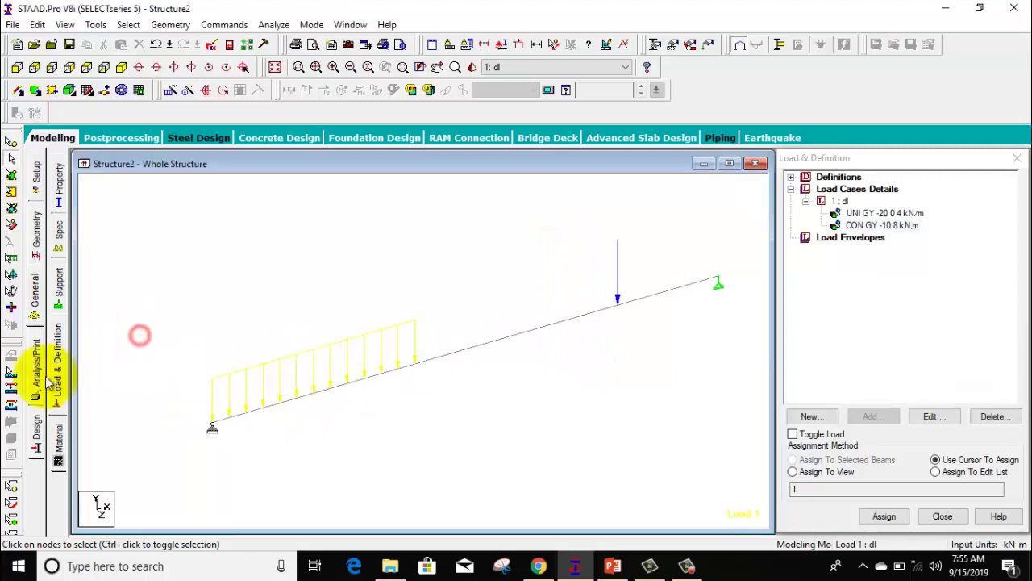
Step: Add a Perform Analysis command with Print All
left_click(36, 378)
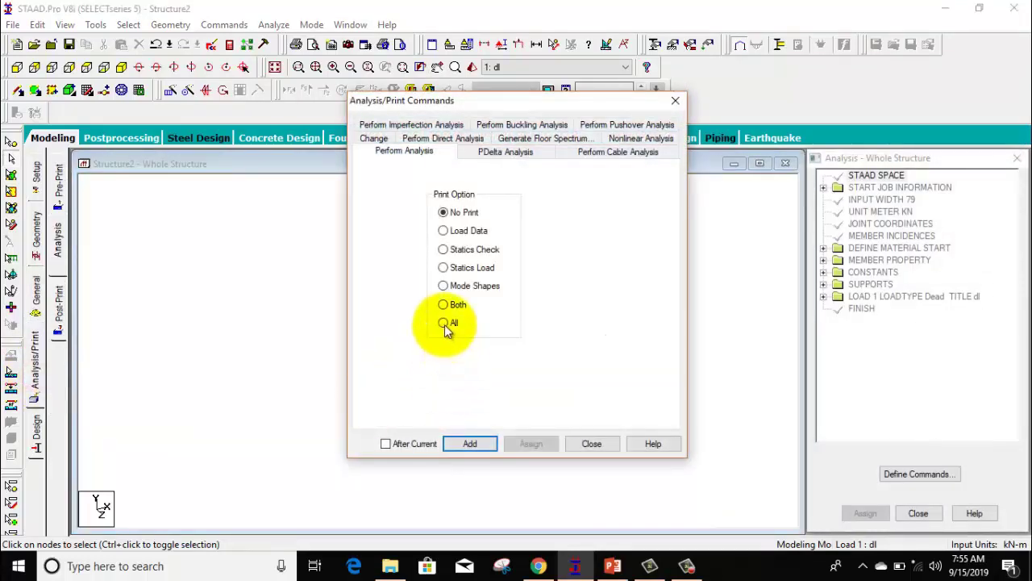
left_click(442, 324)
left_click(469, 443)
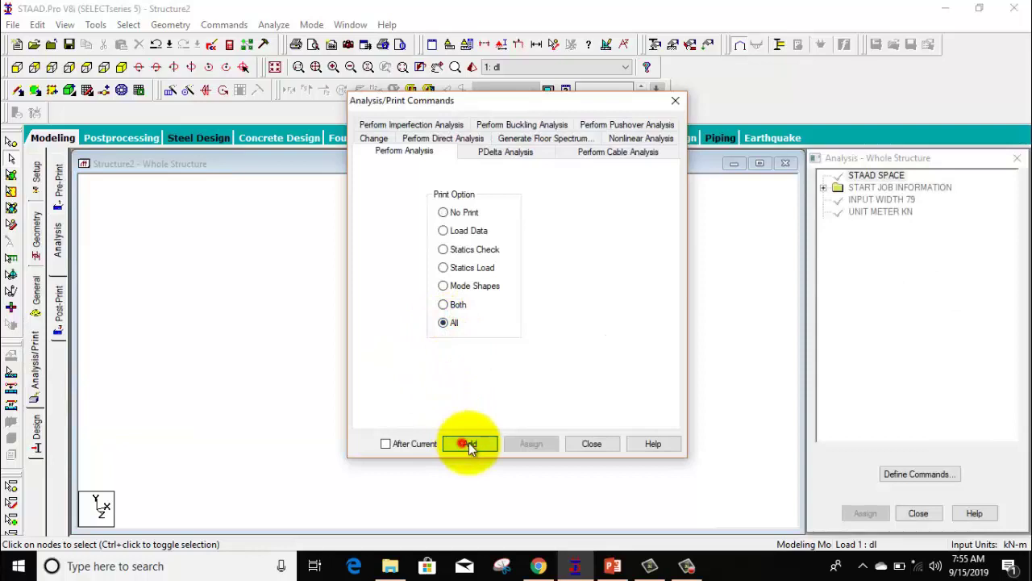
left_click(577, 442)
Step: Save and run the analysis, then go to Post Processing mode
left_click(274, 24)
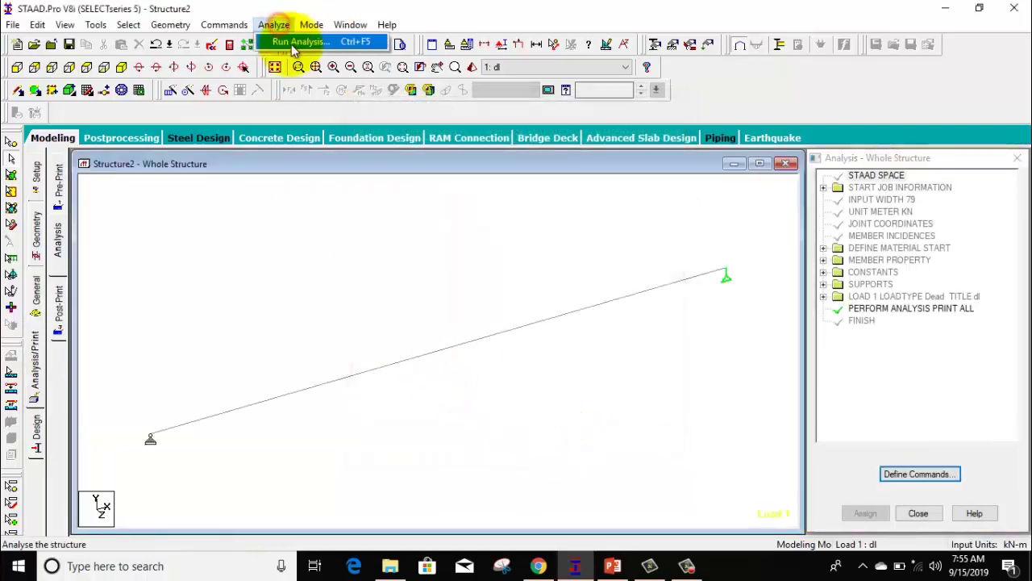
left_click(292, 42)
left_click(432, 302)
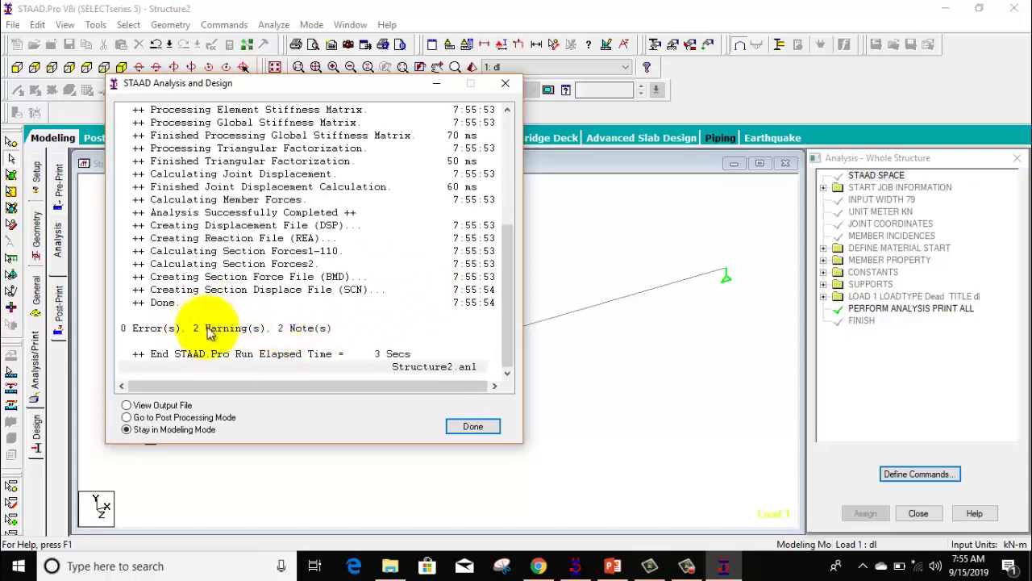
left_click(159, 417)
left_click(471, 426)
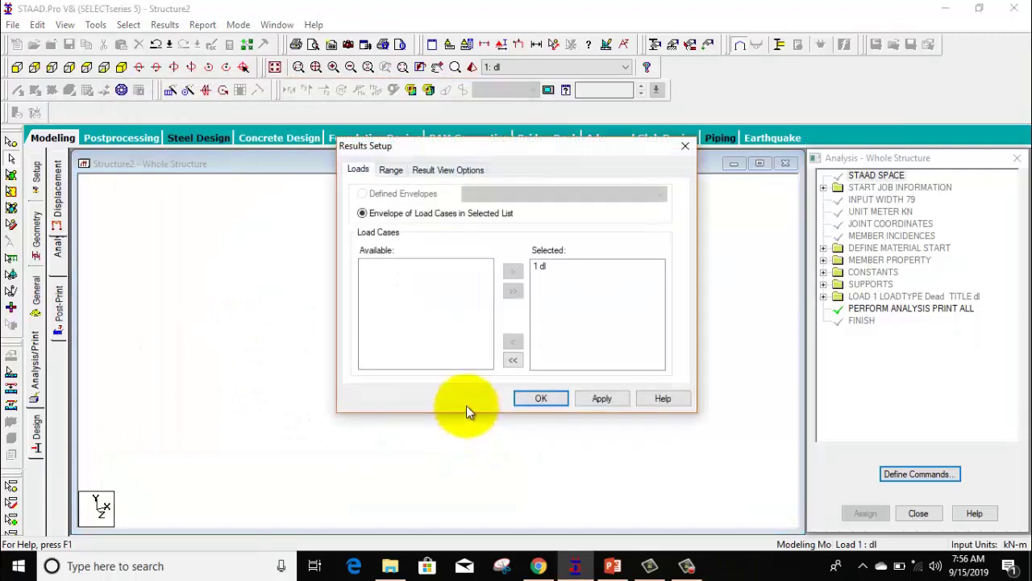
Step: Accept load case 1 dl and show the Shear Y (Fy) diagram on the beam
left_click(533, 398)
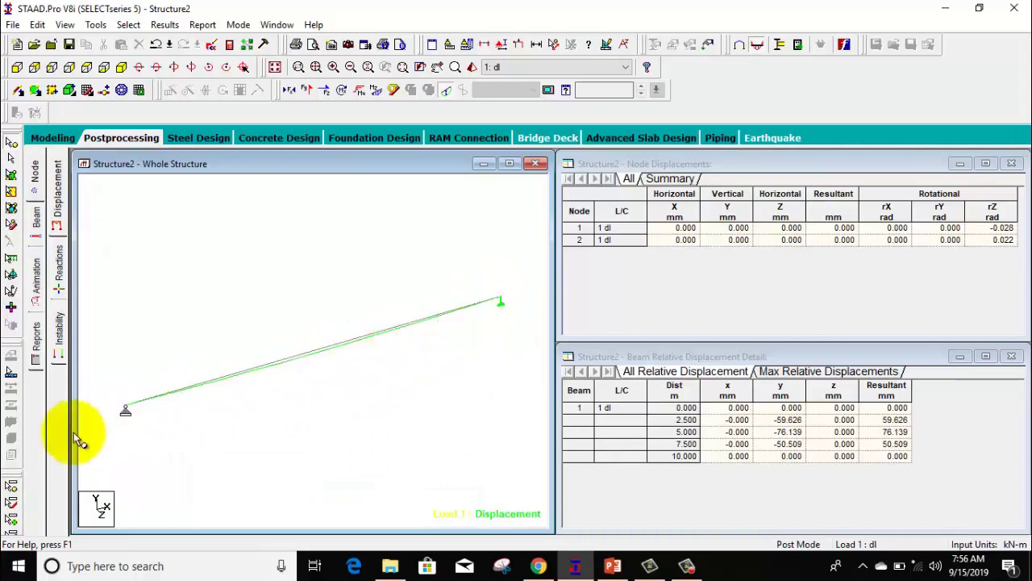
scroll(258, 355, "up", 2)
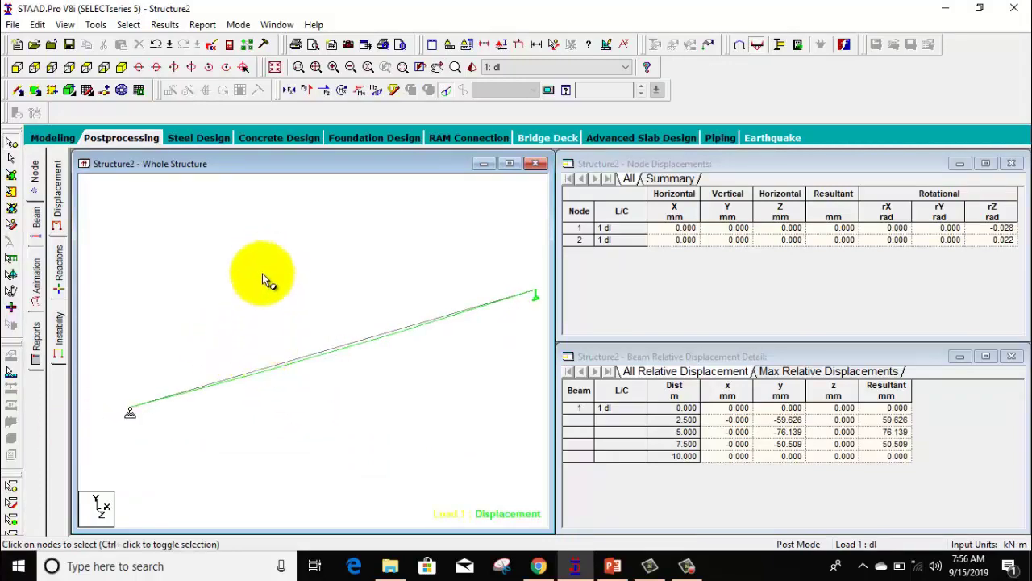
left_click(305, 91)
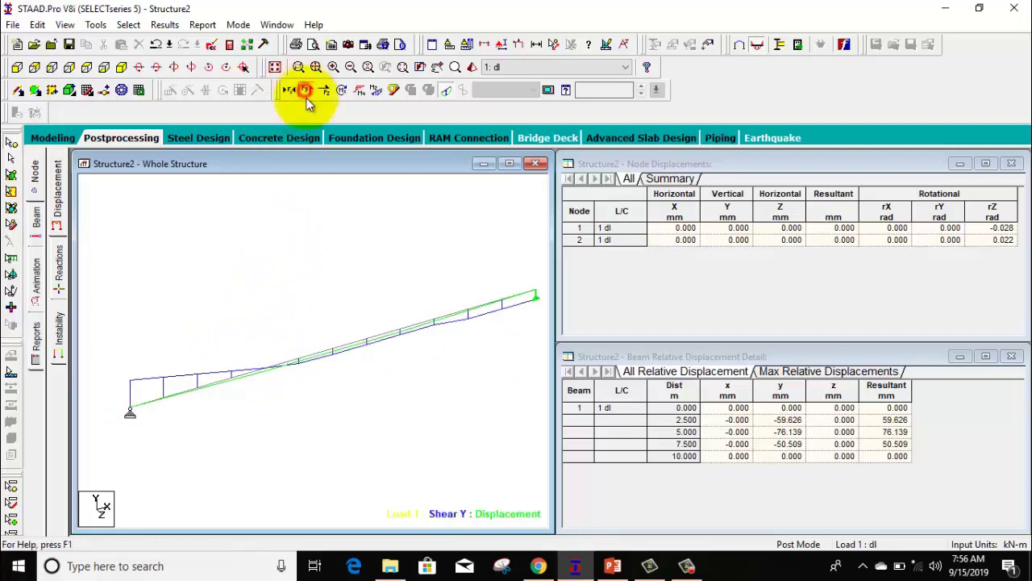
Step: Hide the deflection and label shear end, maximum and mid-point values (Max 66.000 kN, 14.000 kN), then return to PowerPoint
left_click(446, 92)
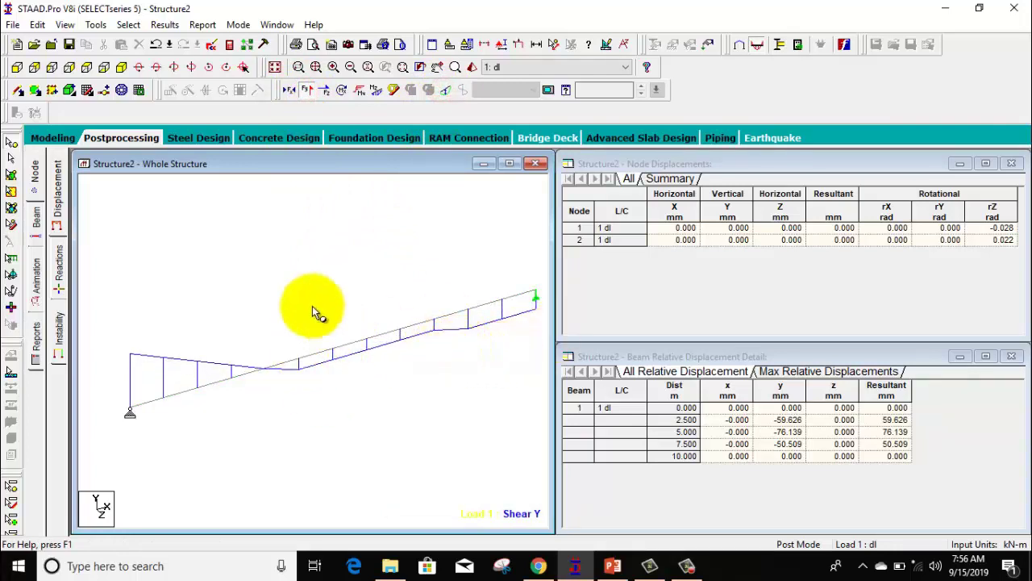
left_click(165, 25)
left_click(195, 265)
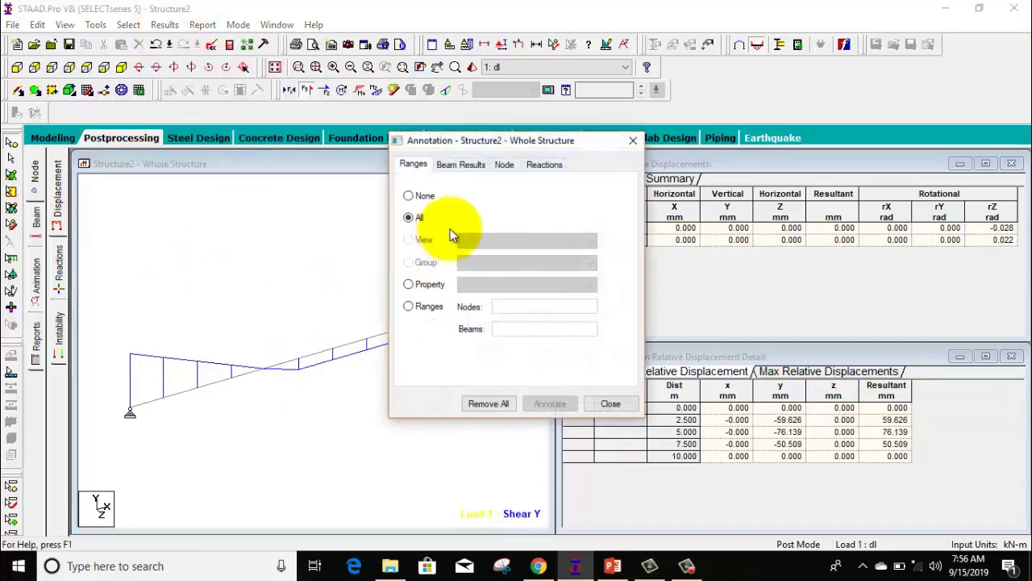
left_click(466, 172)
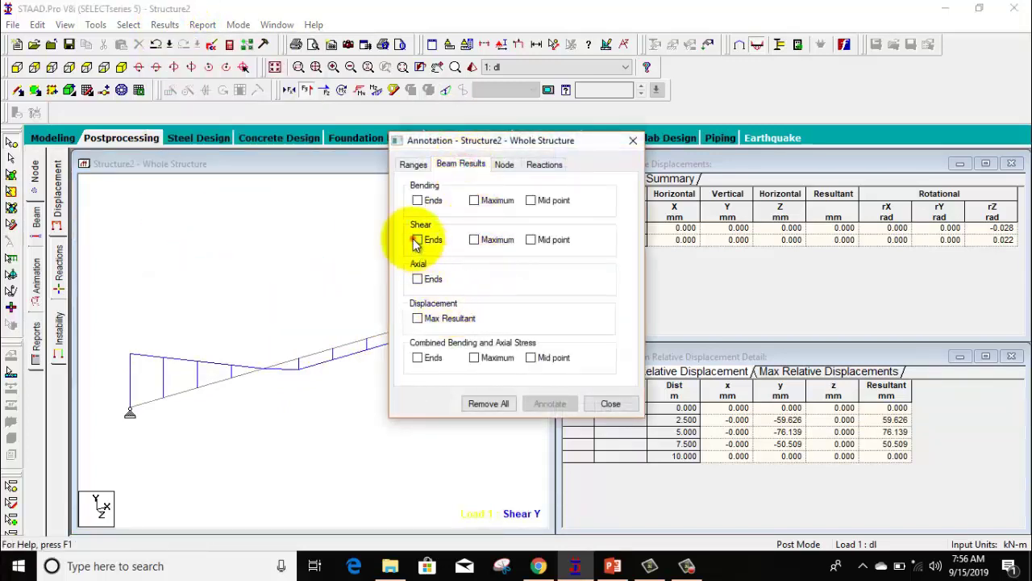
left_click(416, 239)
left_click(473, 239)
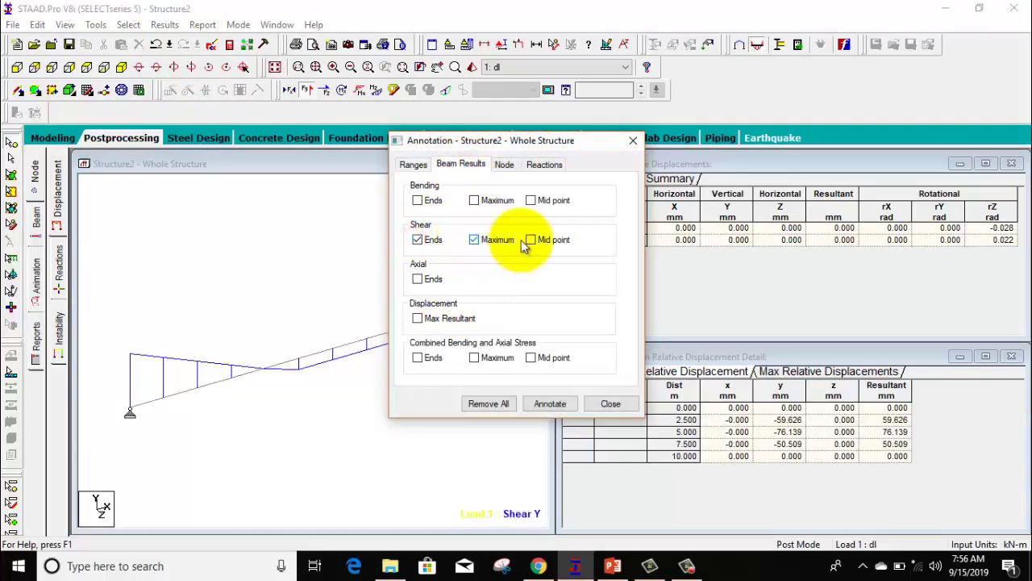
left_click(531, 240)
left_click(542, 407)
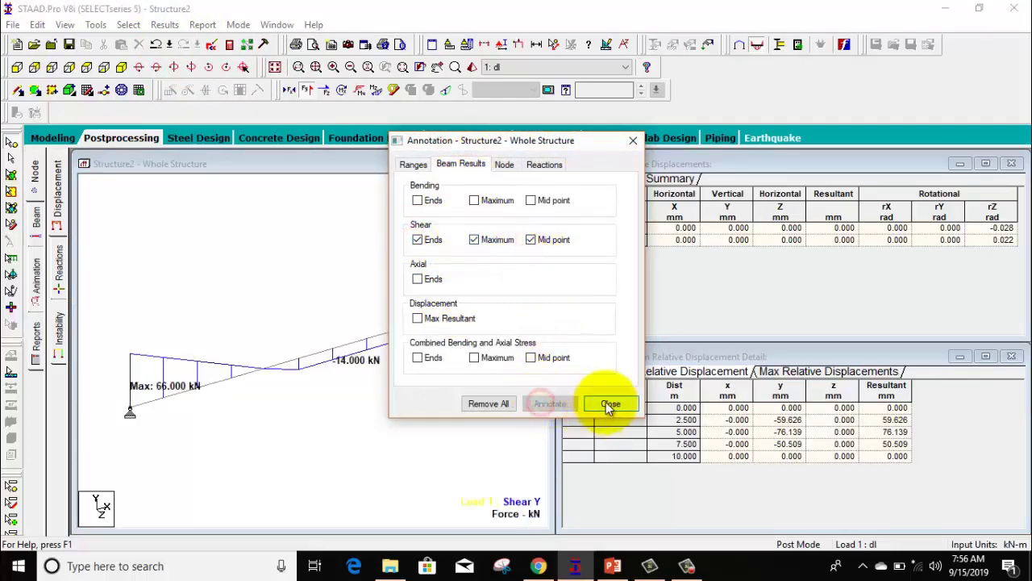
left_click(611, 403)
mouse_move(323, 402)
middle_mouse_down()
mouse_move(200, 413)
mouse_move(369, 339)
middle_mouse_up()
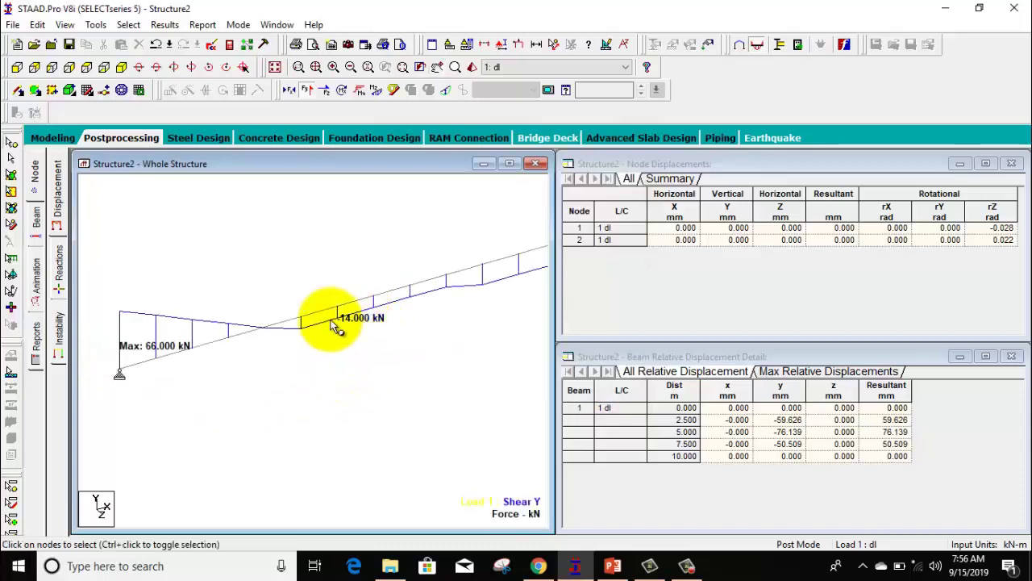
left_click(613, 565)
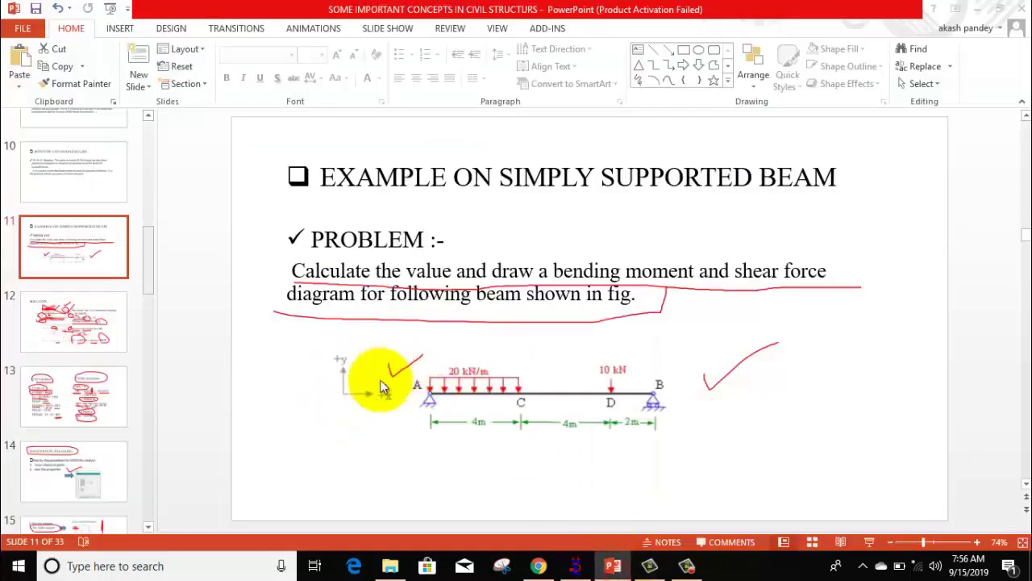
Step: Compare the hand solution on slide 12 with the STAAD SFD results on slide 19, then return to STAAD.Pro
left_click(80, 315)
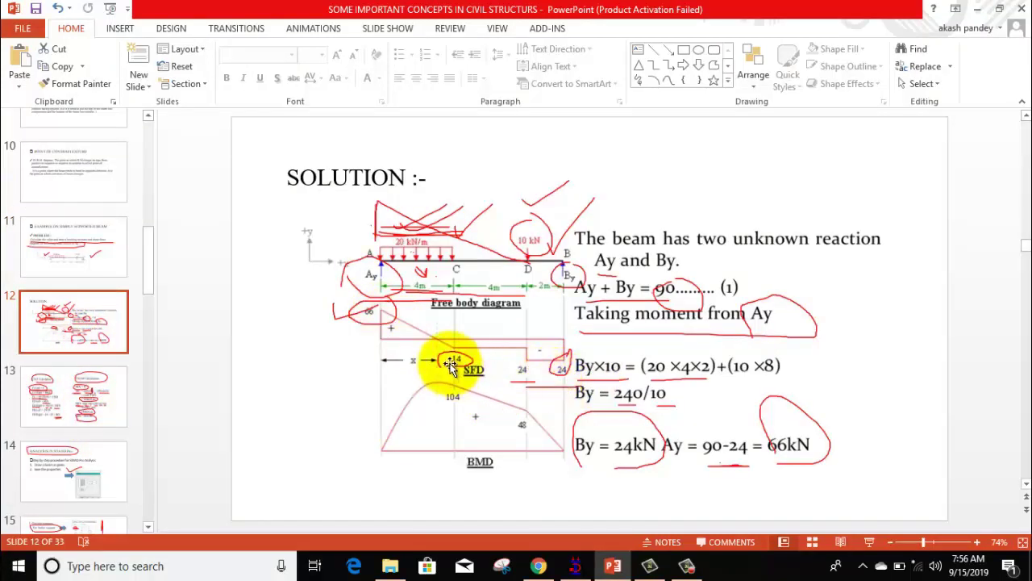
scroll(56, 421, "down", 2)
scroll(54, 418, "down", 2)
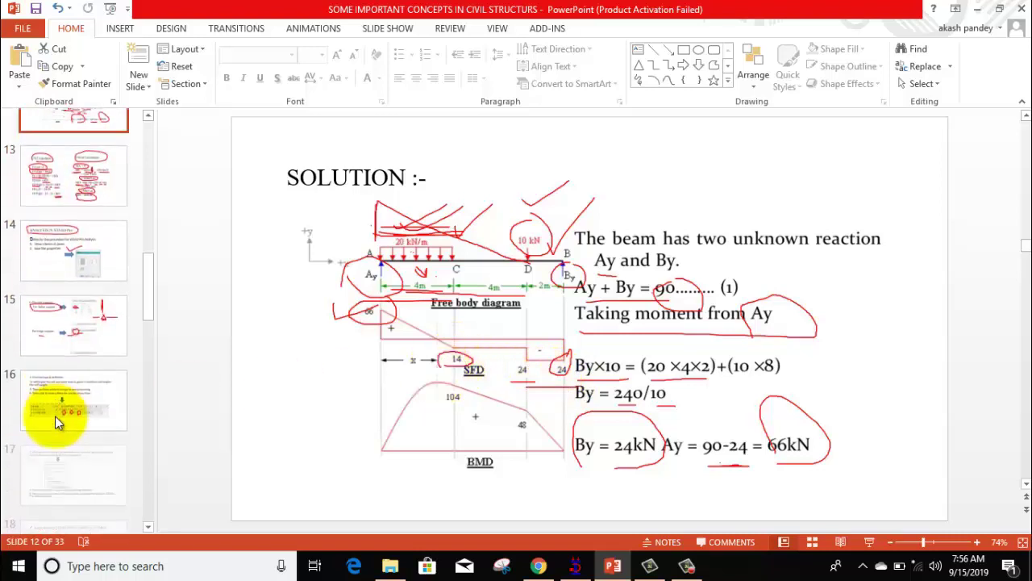
scroll(75, 466, "down", 3)
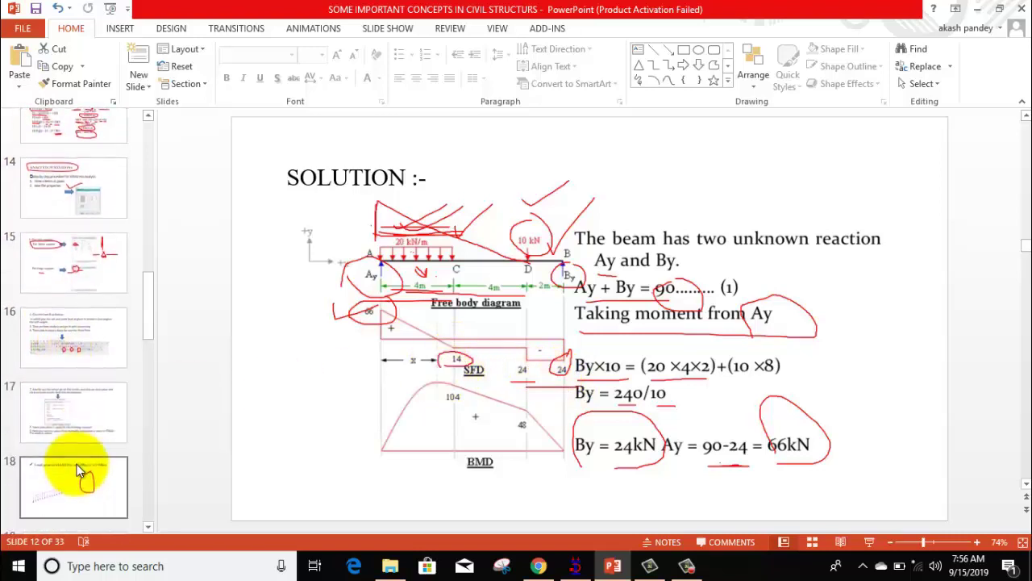
left_click(78, 419)
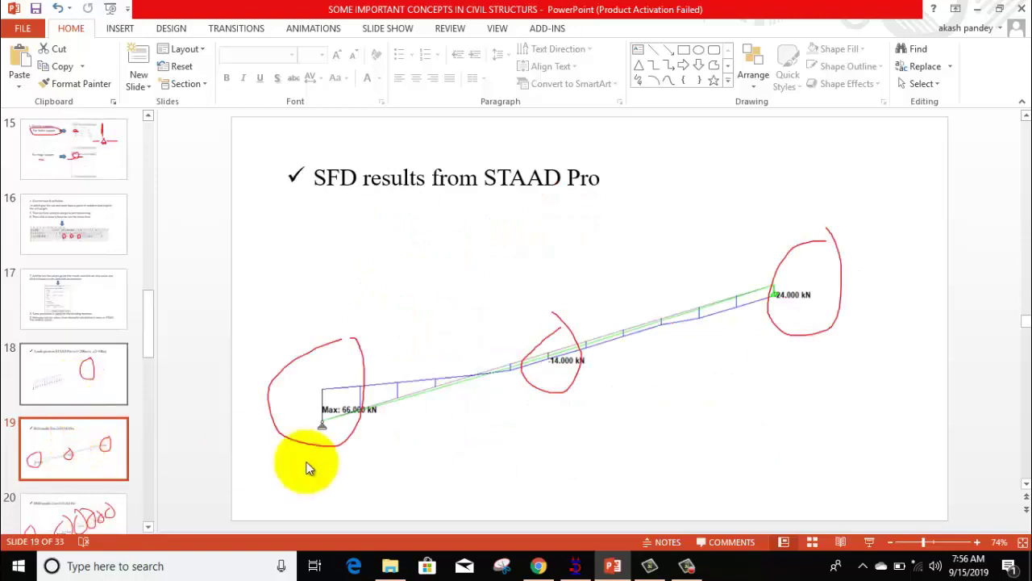
left_click(576, 565)
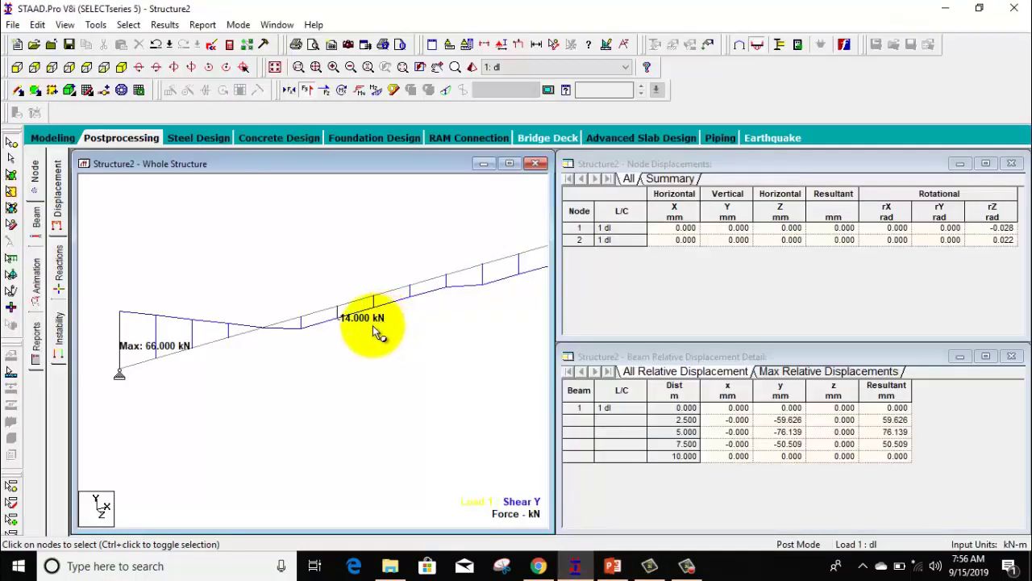
Step: Replace the Shear Y diagram with the Mz bending moment diagram
middle_click_drag(372, 325, 358, 349)
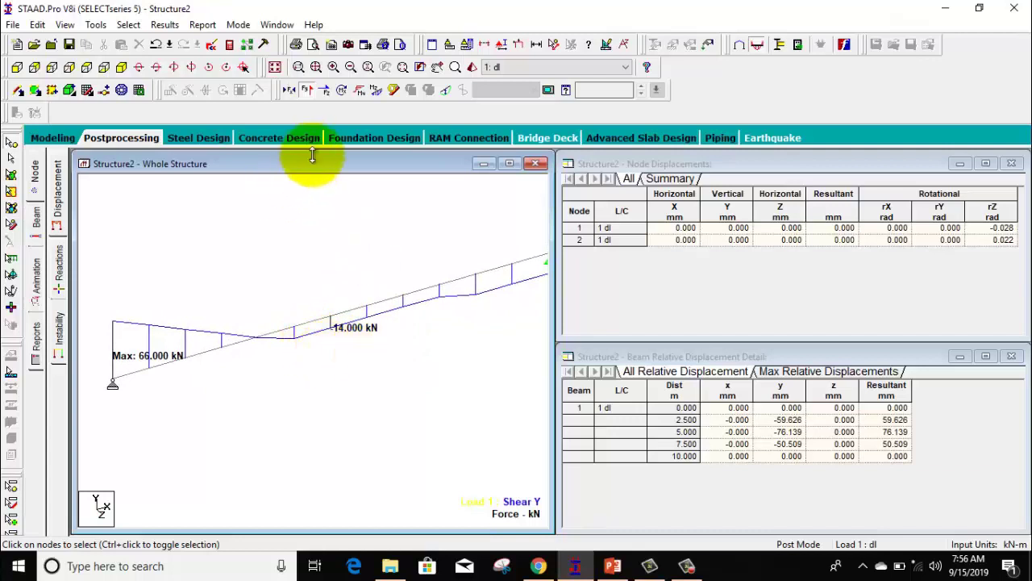
left_click(307, 91)
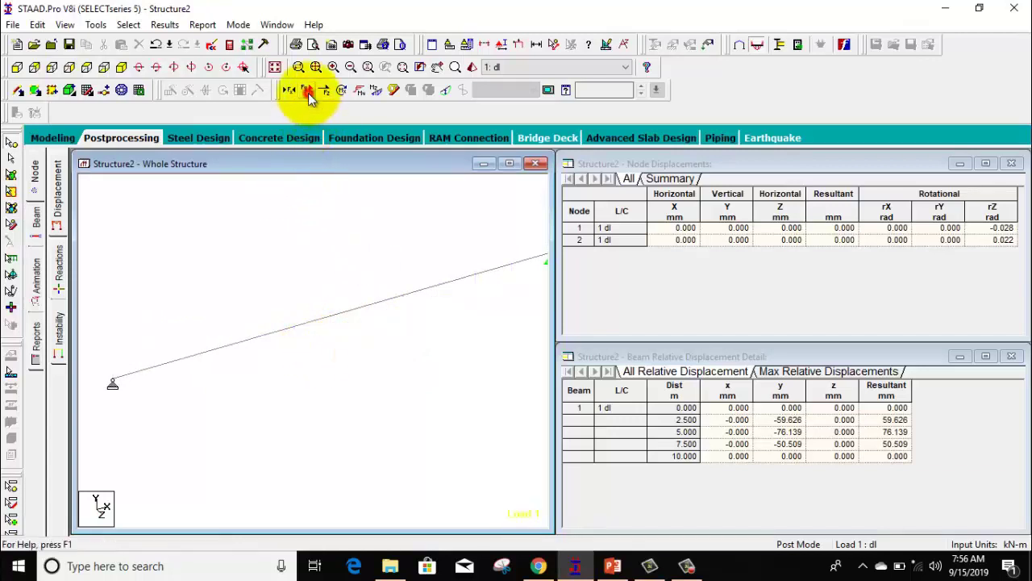
left_click(376, 90)
Step: Swap the shear labels for bending moment end, maximum and mid-point values (Max -108.889 kNm, 90.000 kNm)
left_click(164, 25)
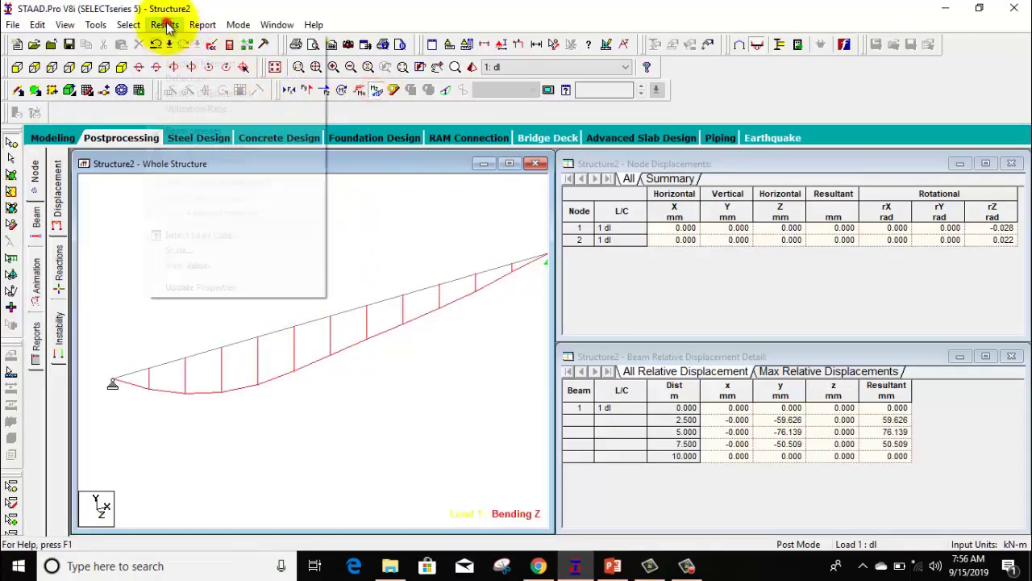
left_click(180, 267)
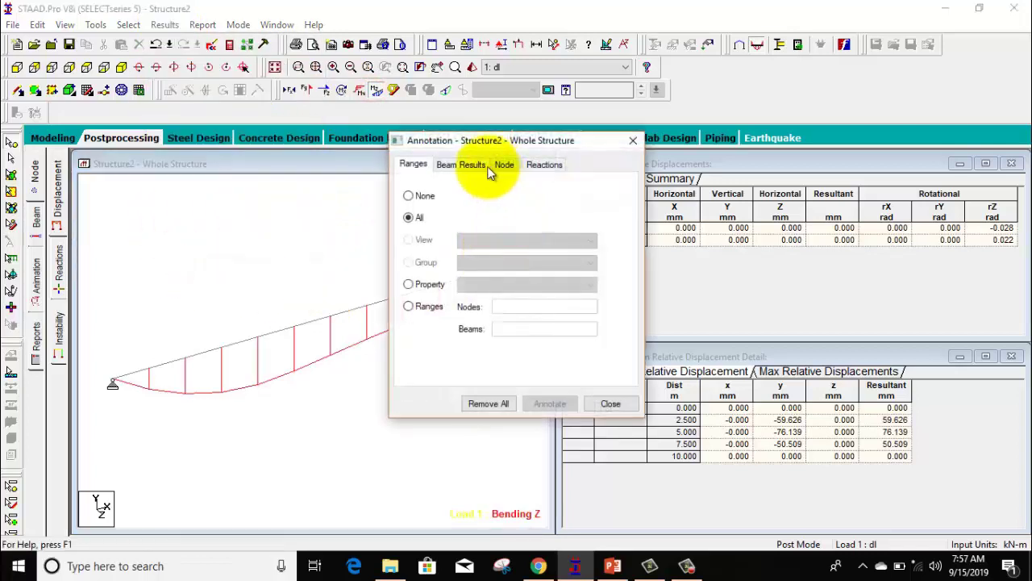
left_click(462, 166)
left_click(418, 240)
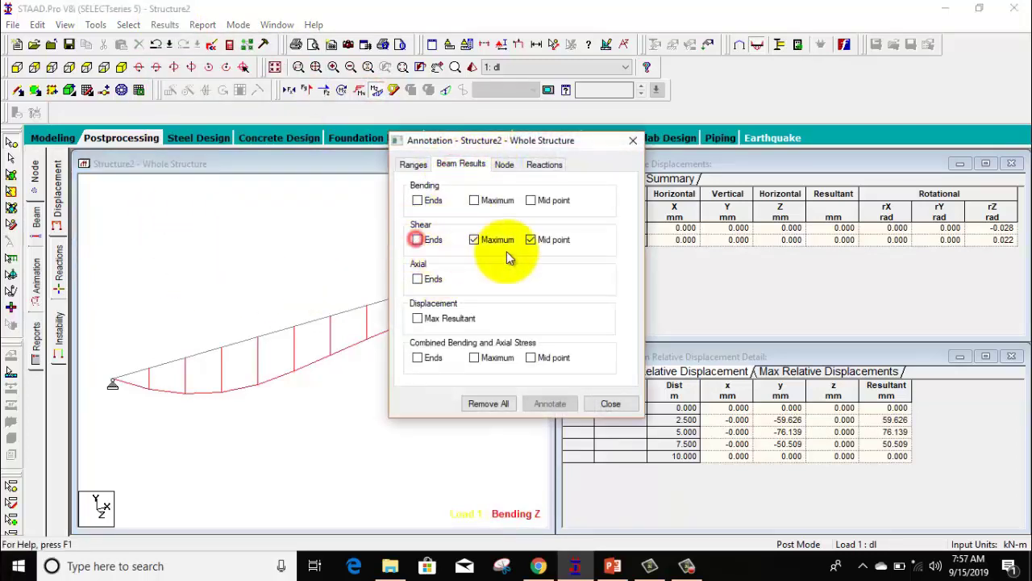
left_click(475, 240)
left_click(531, 240)
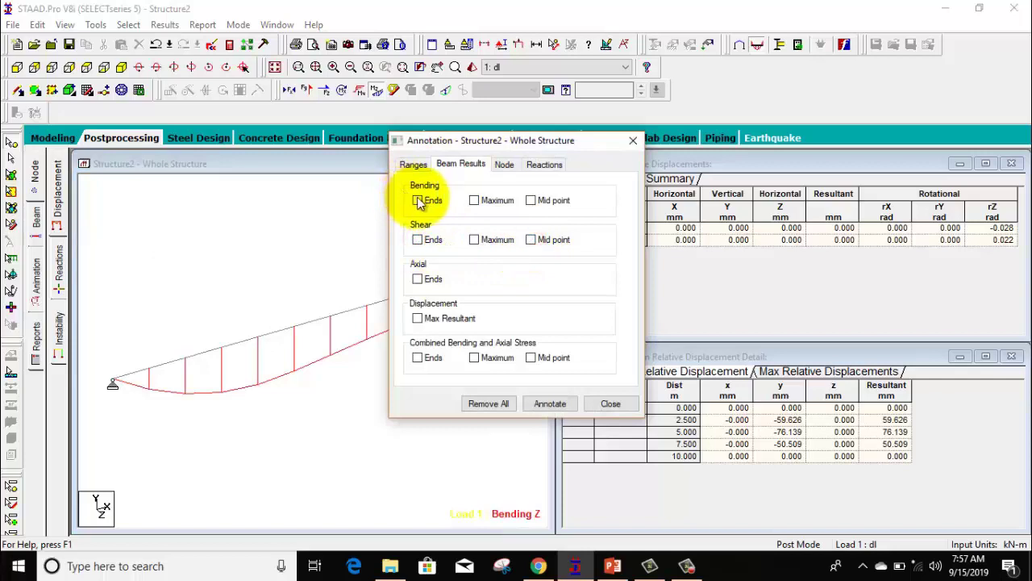
left_click(416, 200)
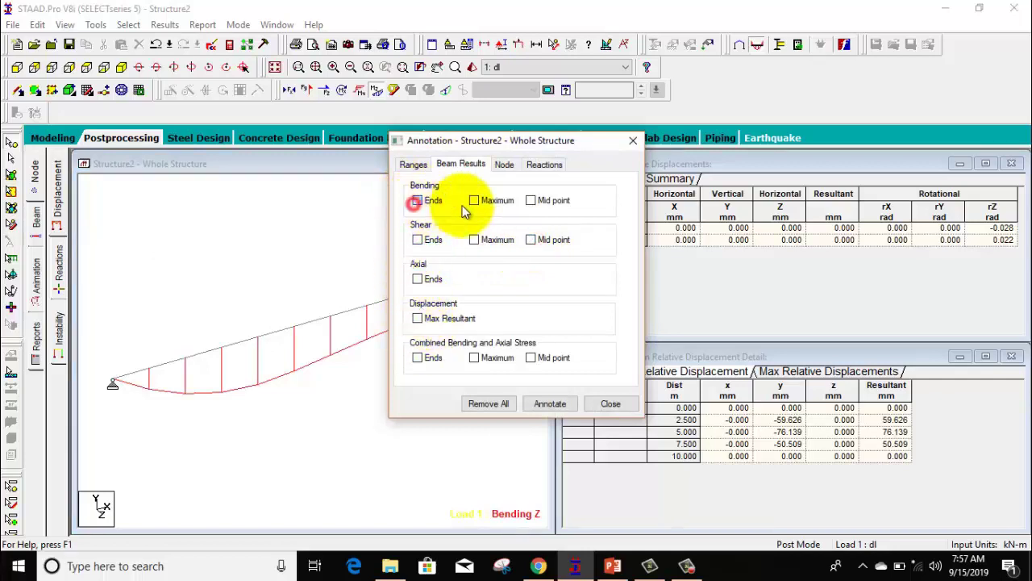
left_click(474, 201)
left_click(532, 201)
left_click(549, 403)
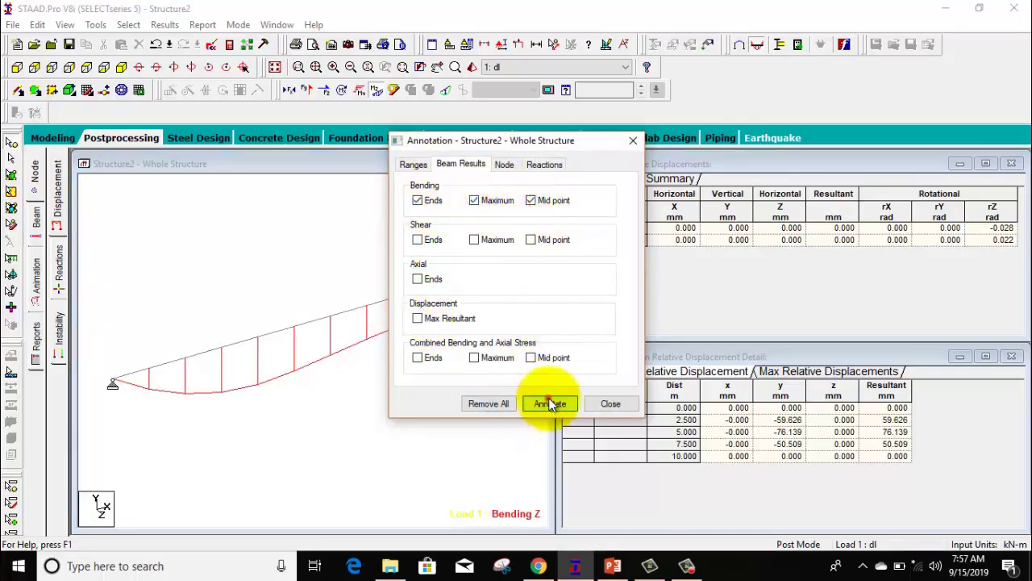
left_click(610, 404)
left_click(410, 407)
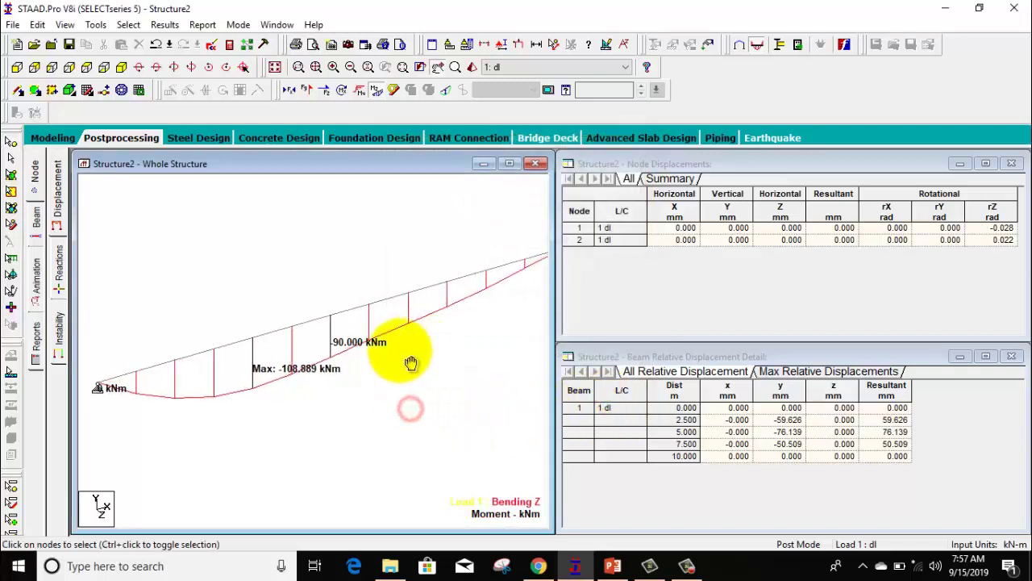
Step: Inspect the labelled bending diagram, then go back to the Modeling workspace
middle_click_drag(411, 363, 237, 388)
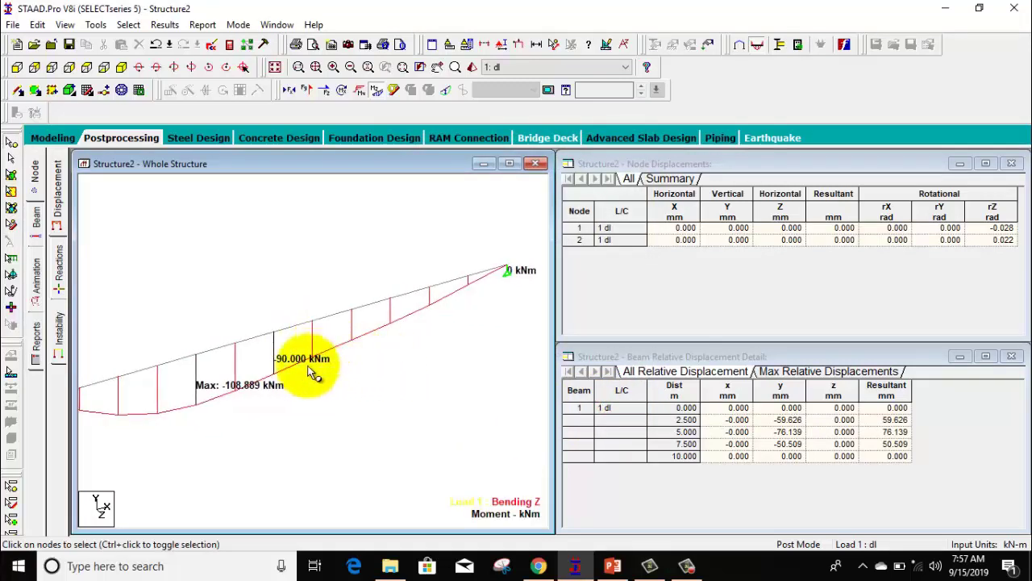
middle_click_drag(322, 369, 380, 396)
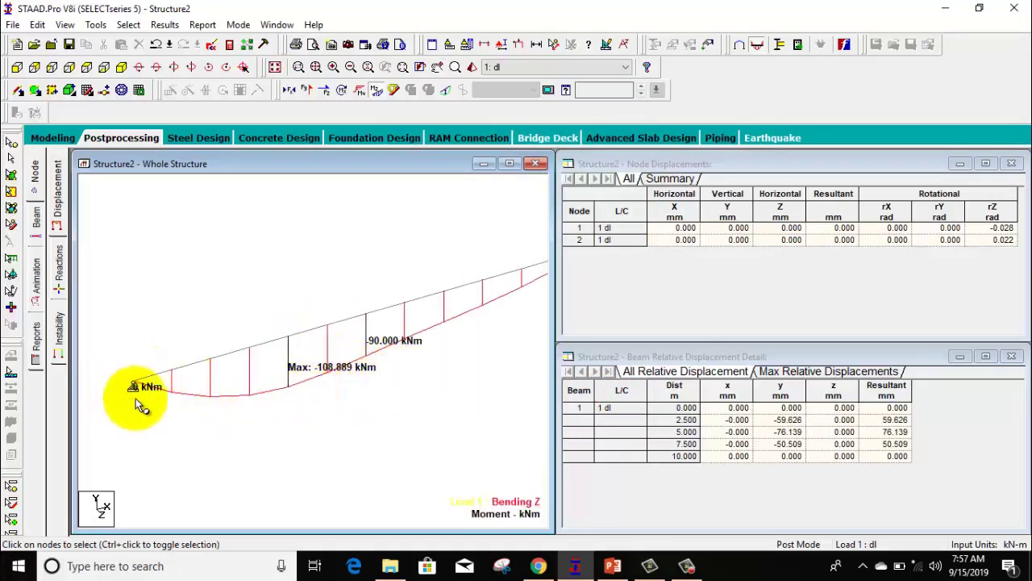
mouse_move(161, 384)
middle_mouse_down()
mouse_move(315, 298)
mouse_move(371, 308)
middle_mouse_up()
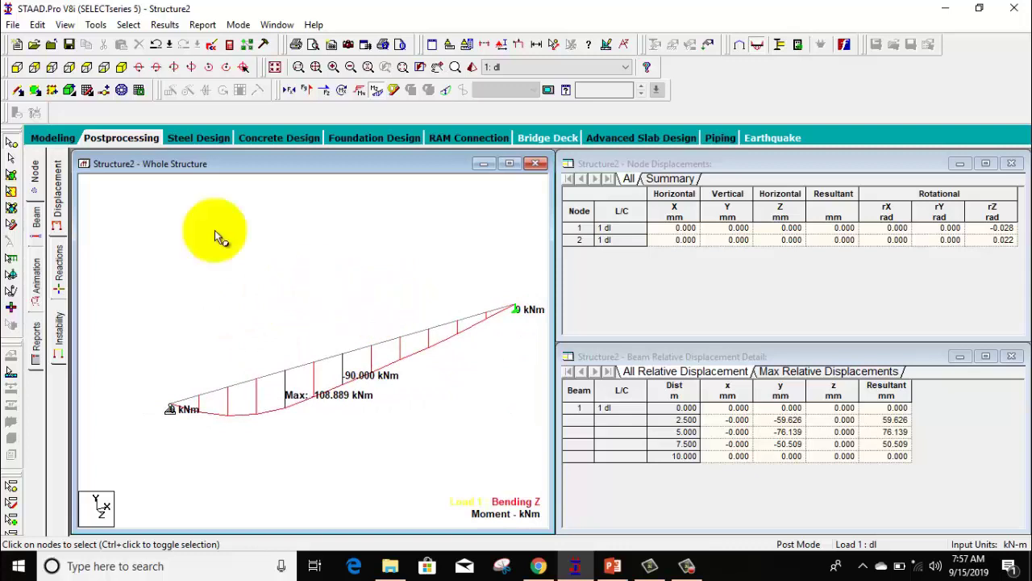
left_click(53, 139)
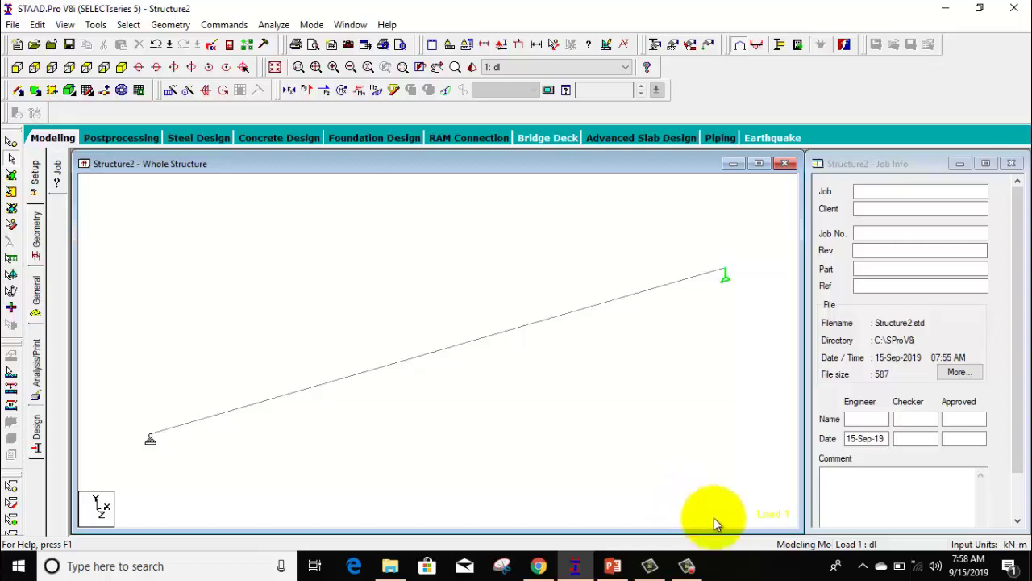
left_click(689, 568)
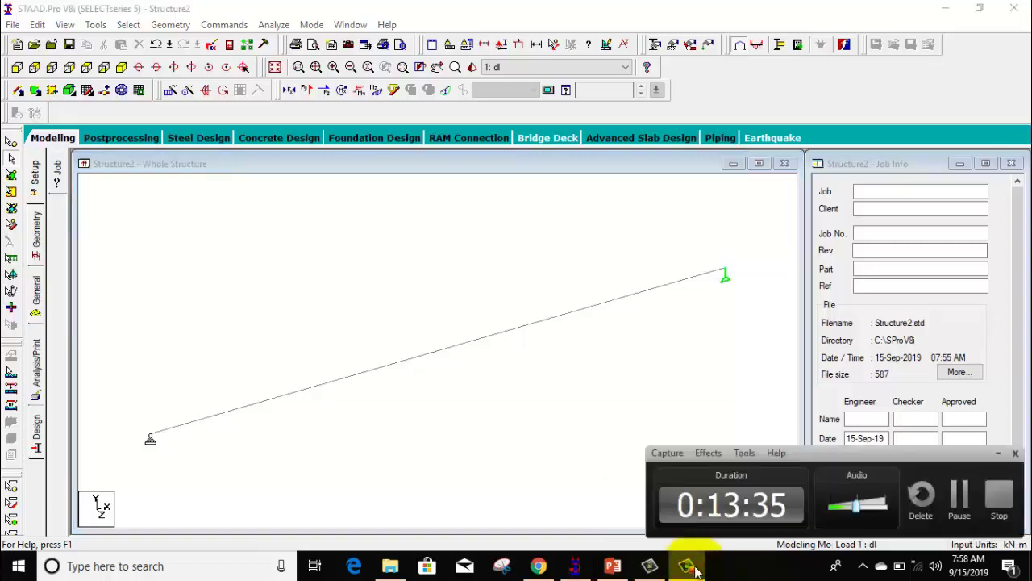
left_click(958, 493)
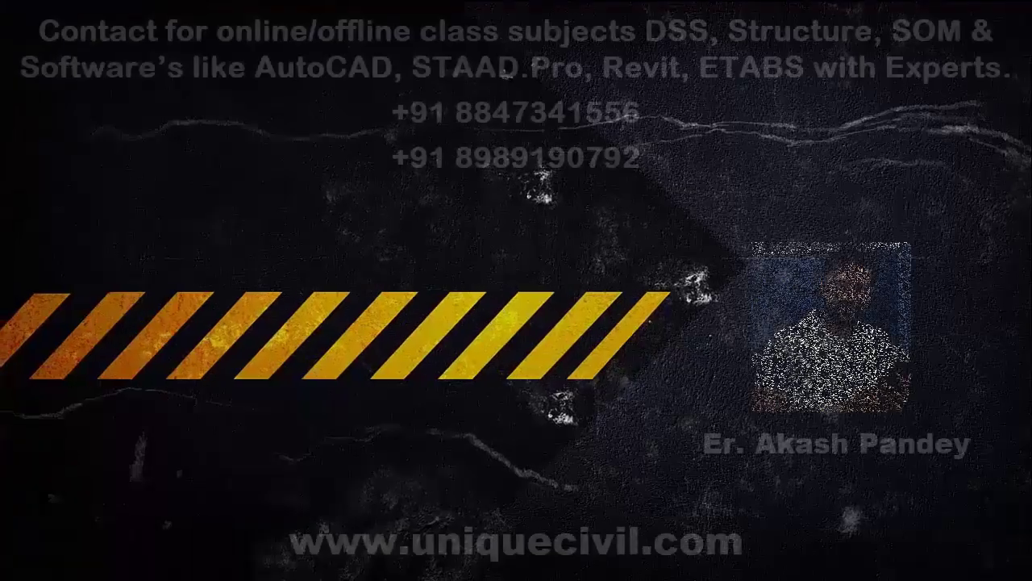